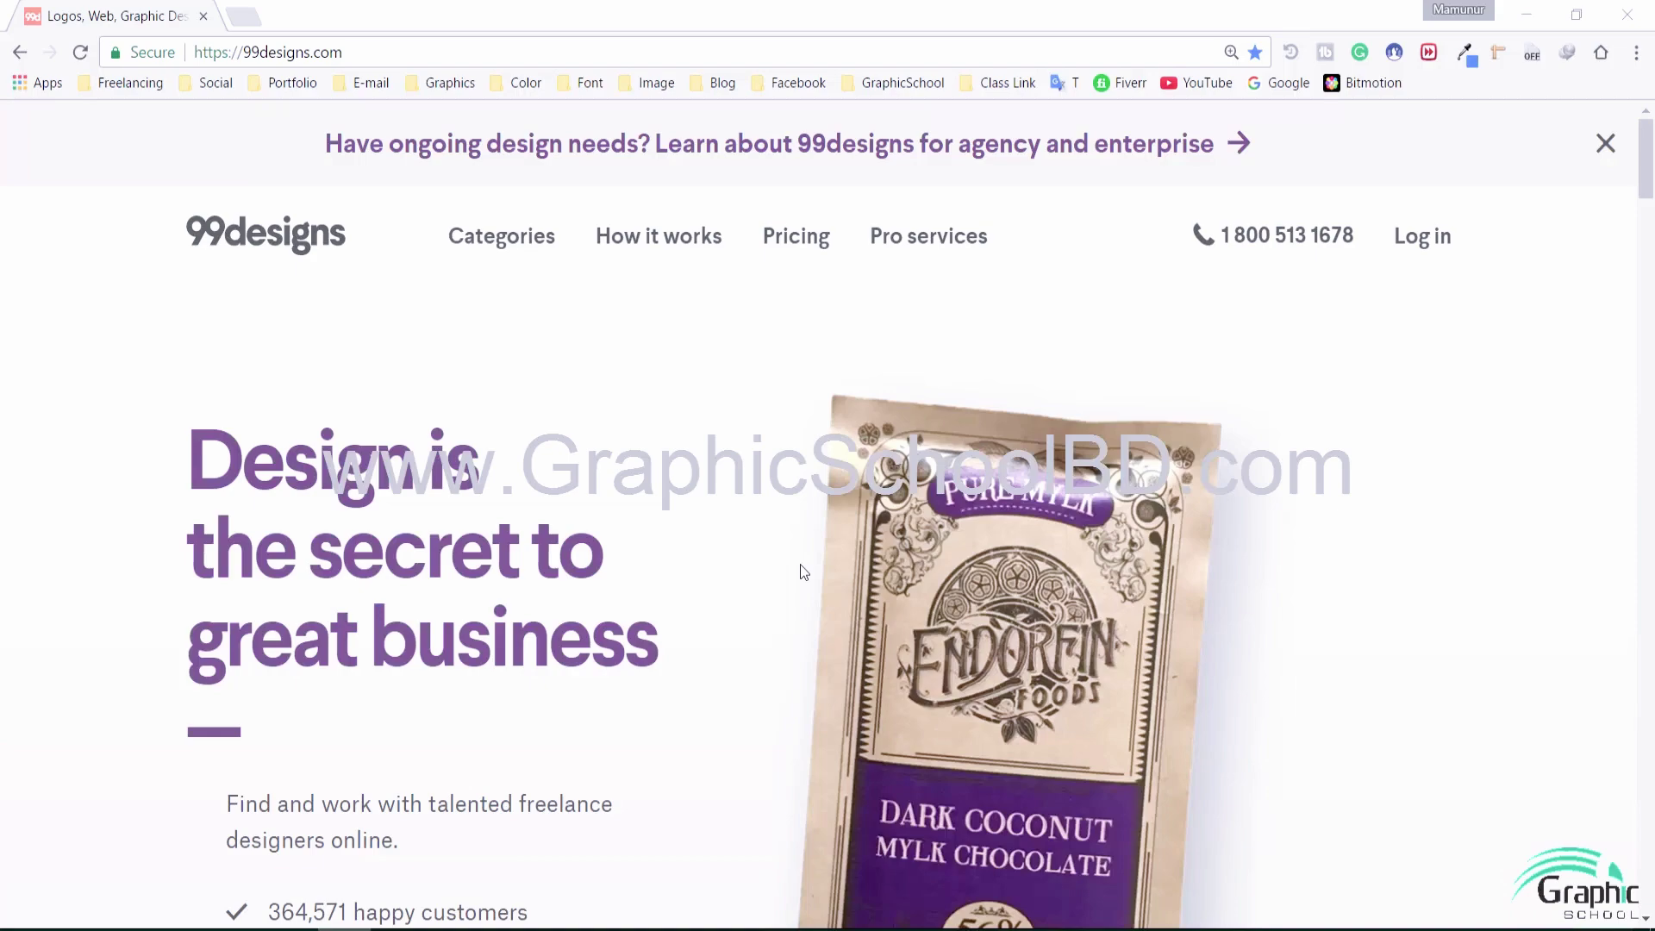
Go from the 99designs Log in page to the new-account sign-up form
click(1414, 241)
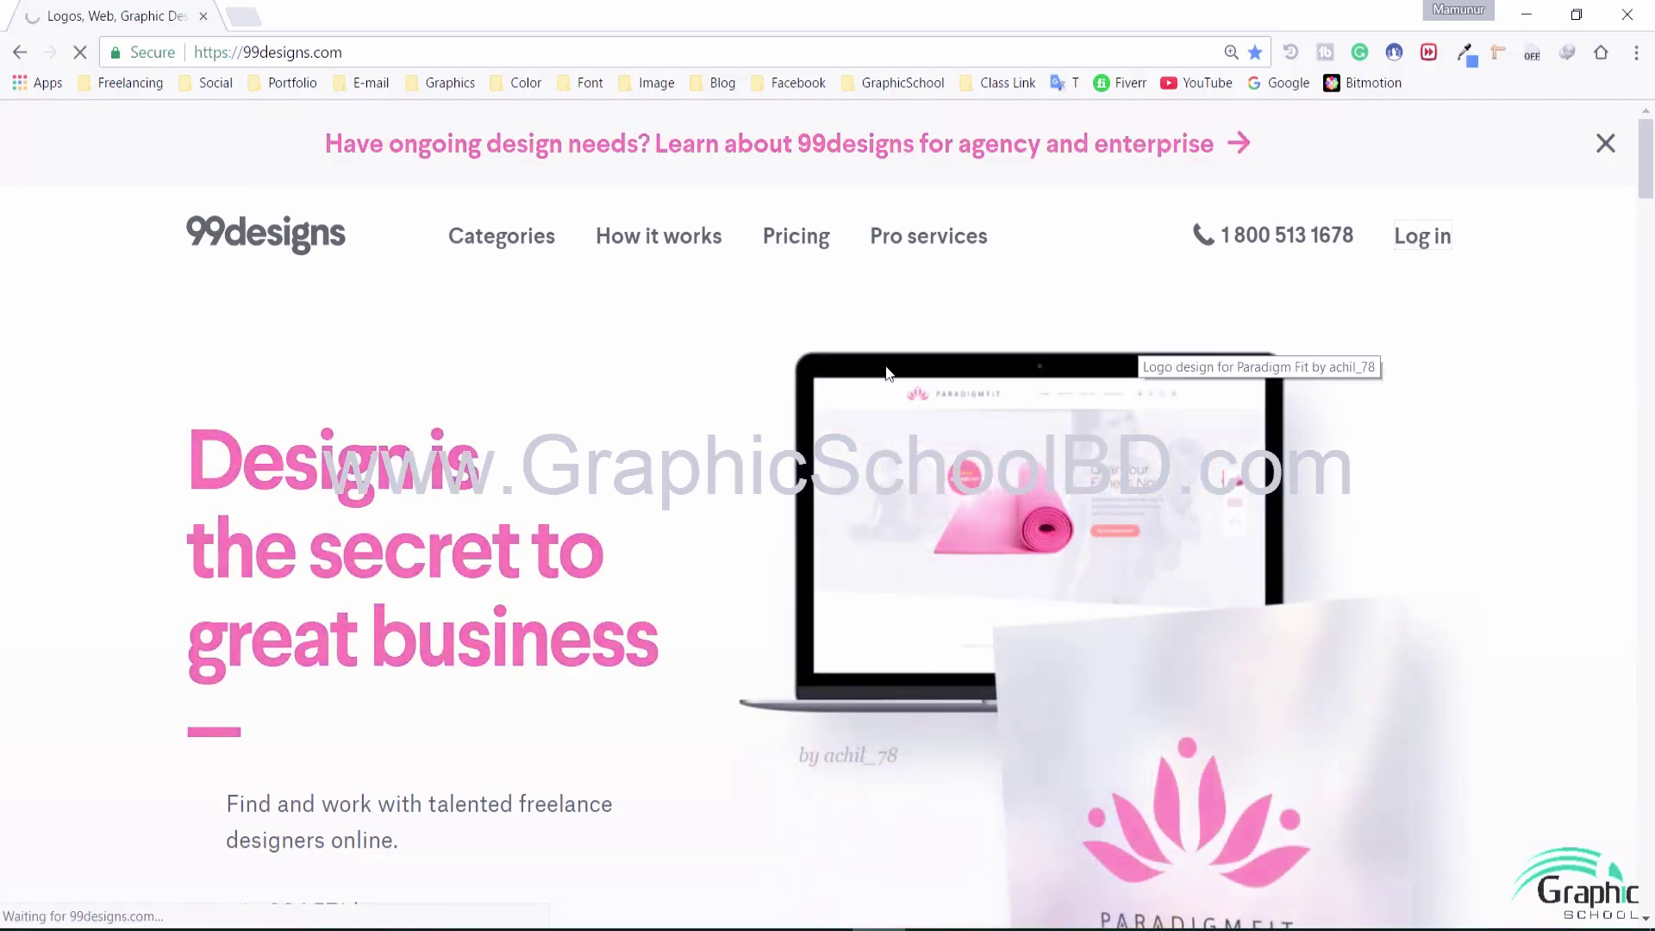
scroll(768, 524, down, 4)
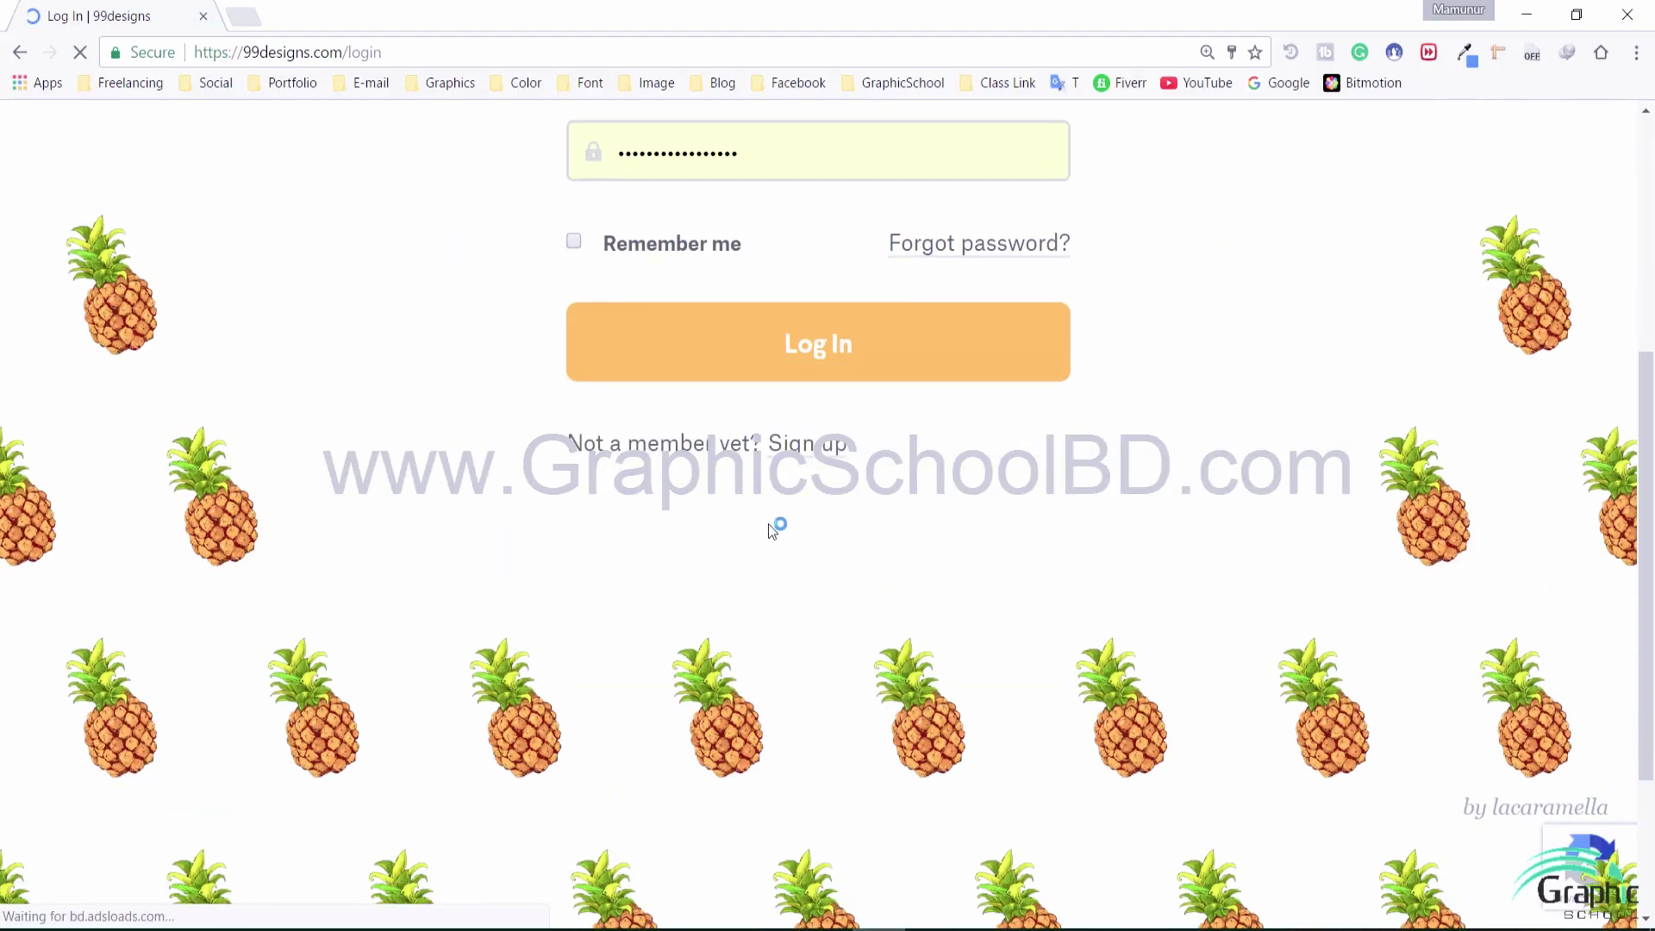
click(815, 463)
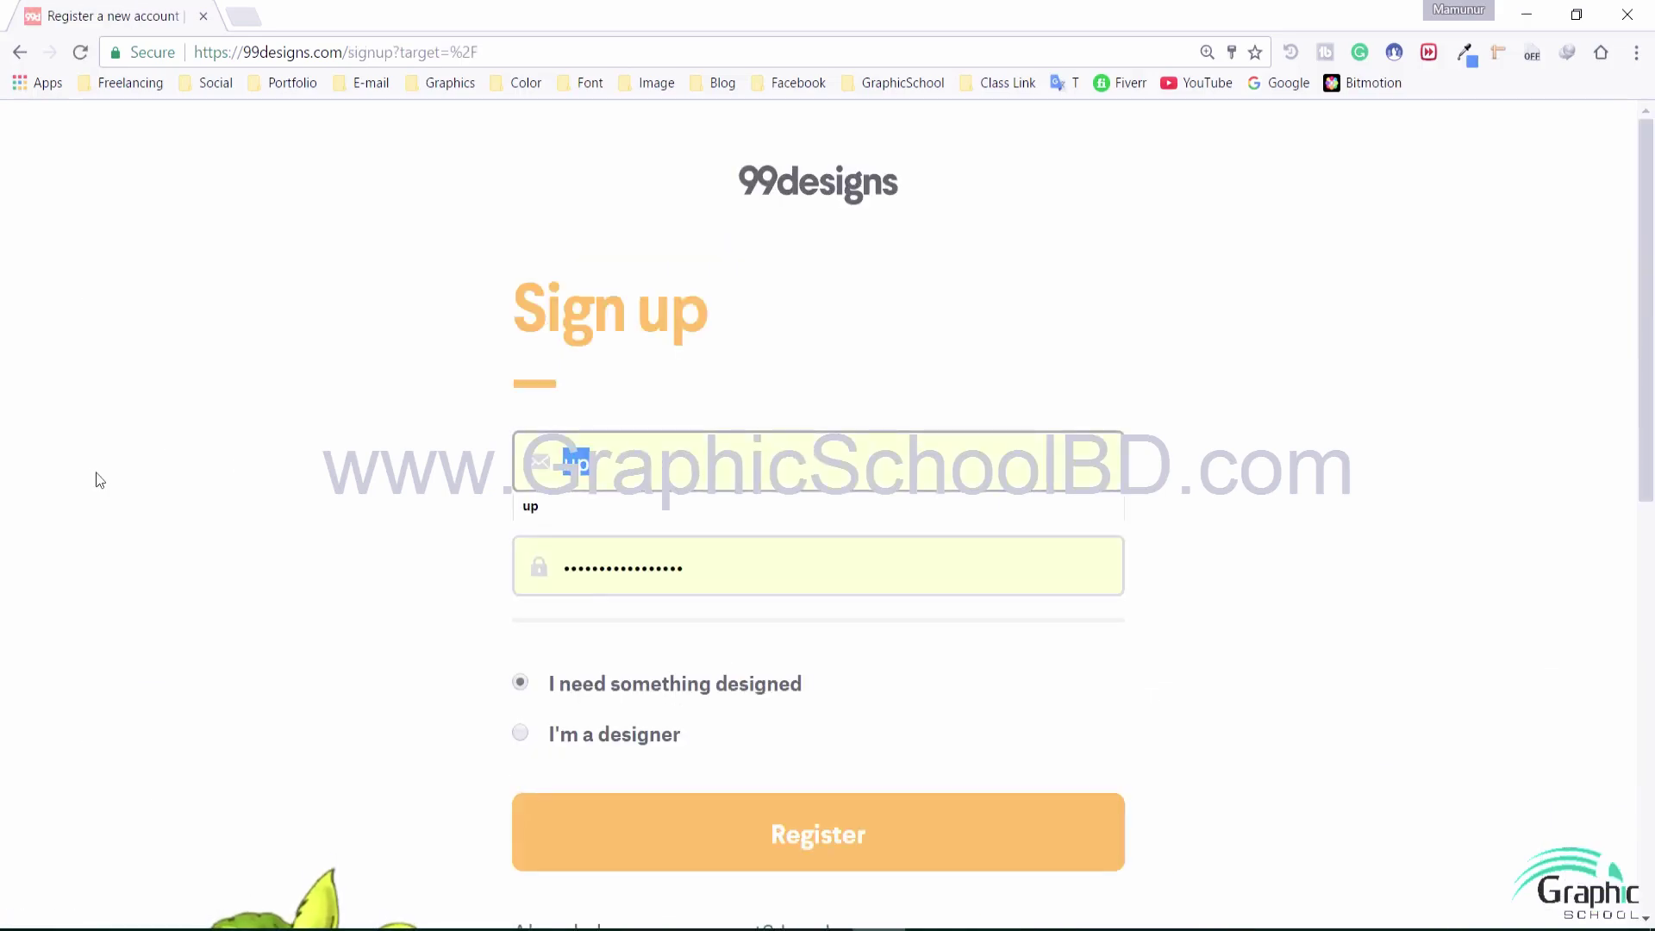
Enter the account e-mail address and a password in the sign-up form
key(BackSpace)
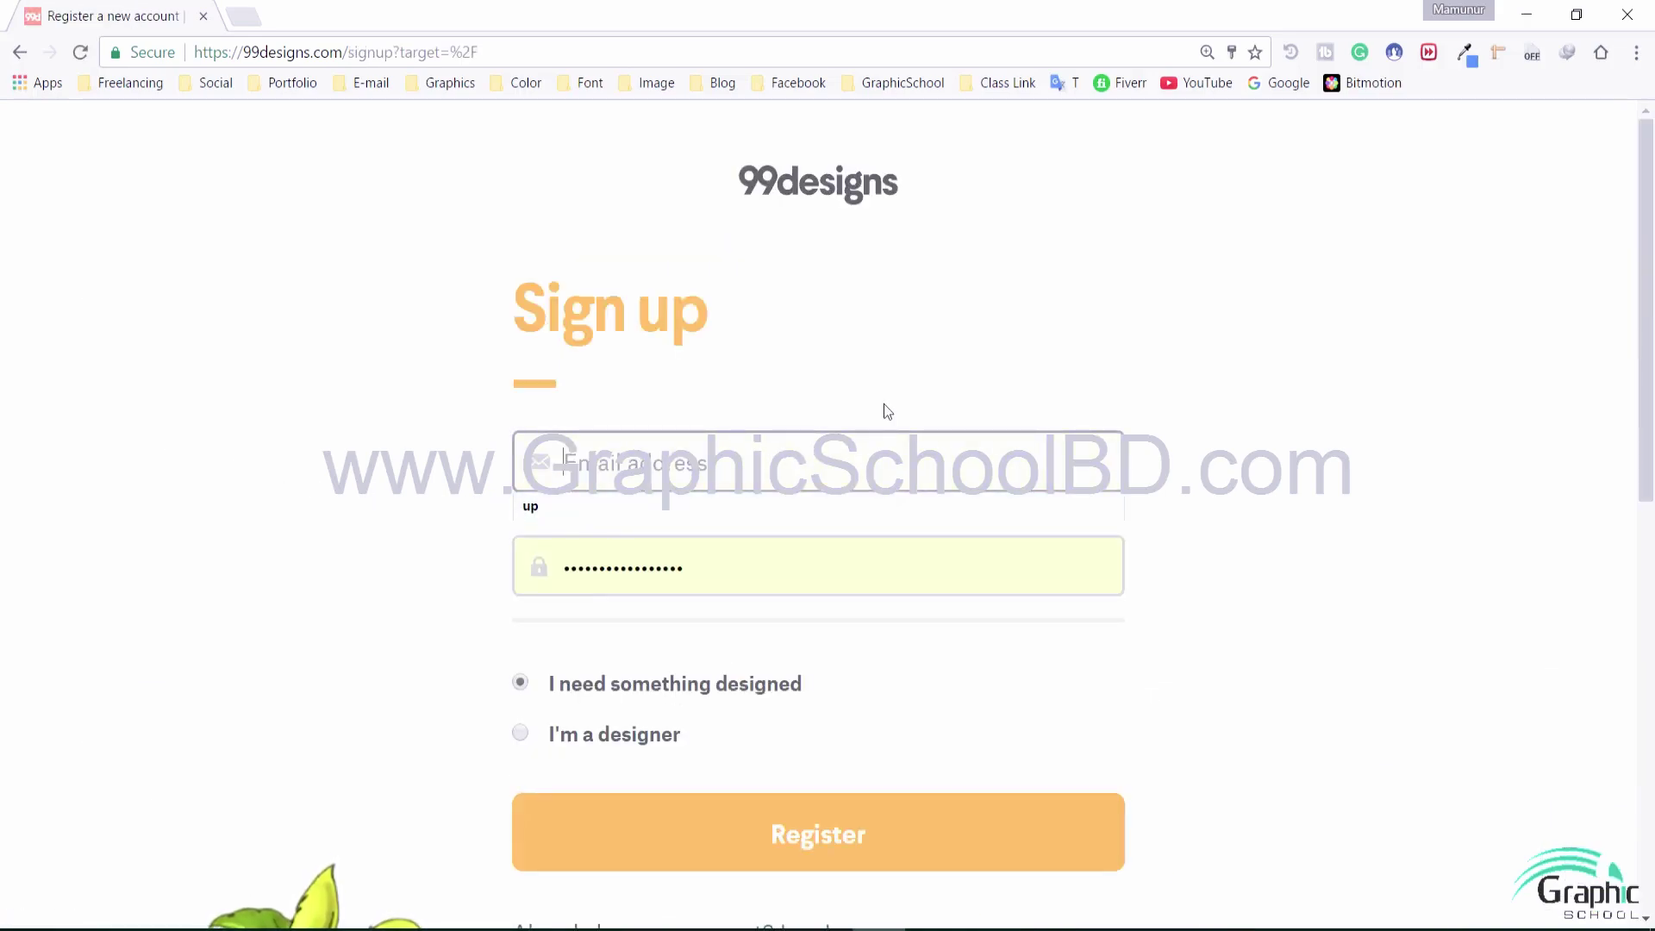
click(710, 547)
click(568, 399)
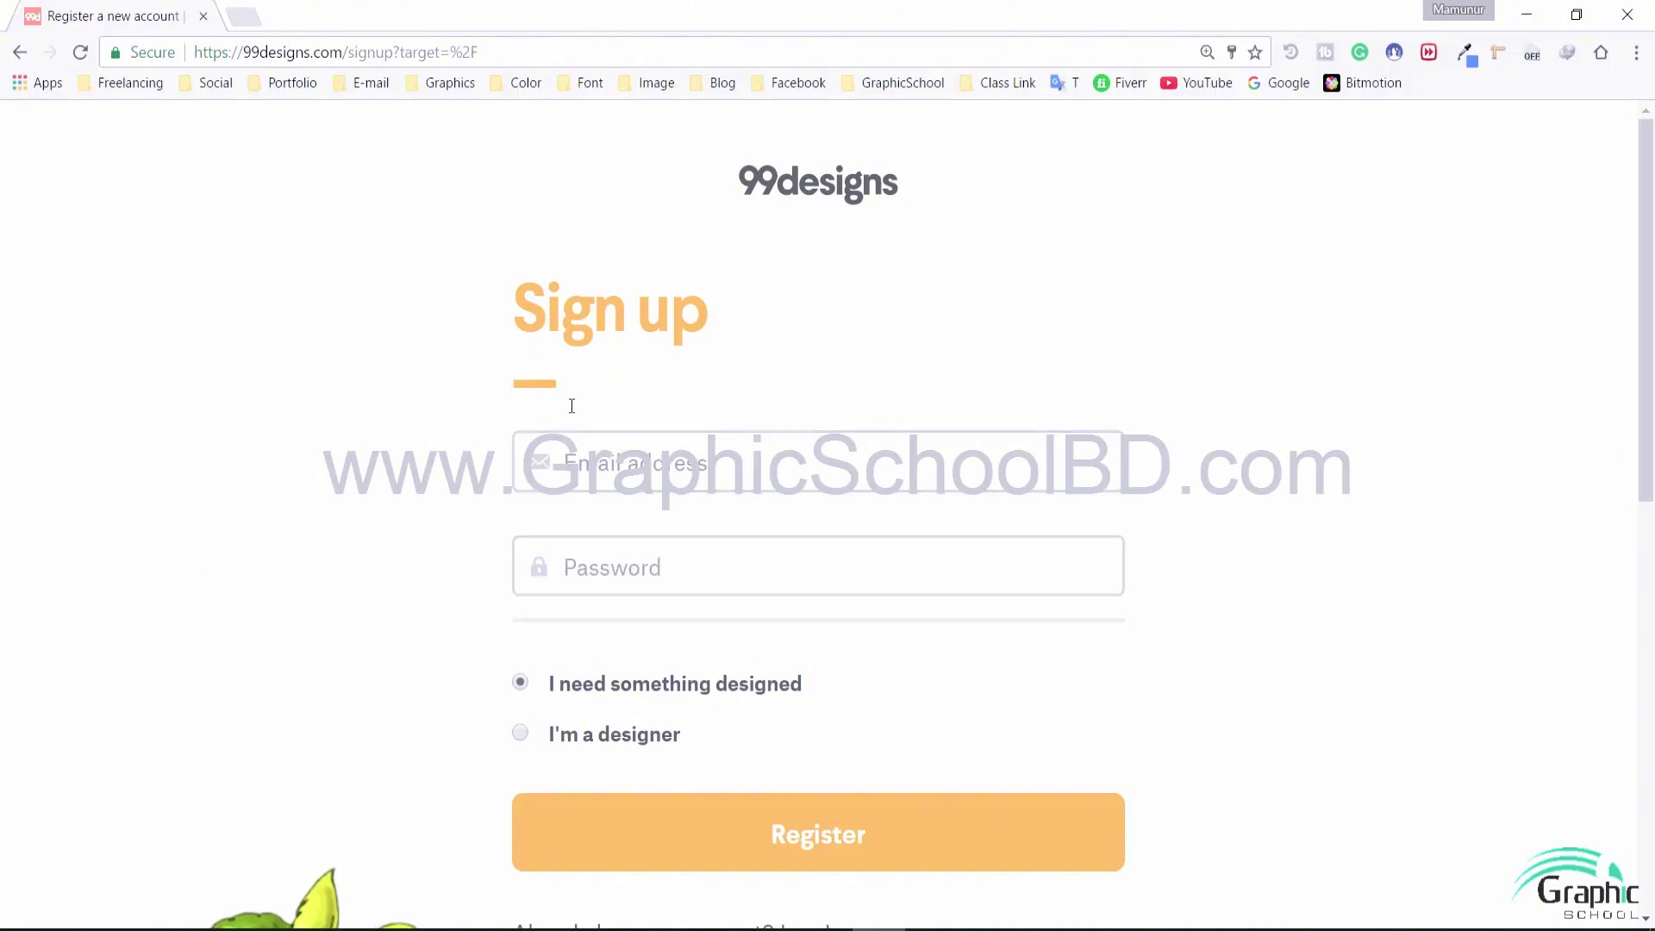
click(607, 463)
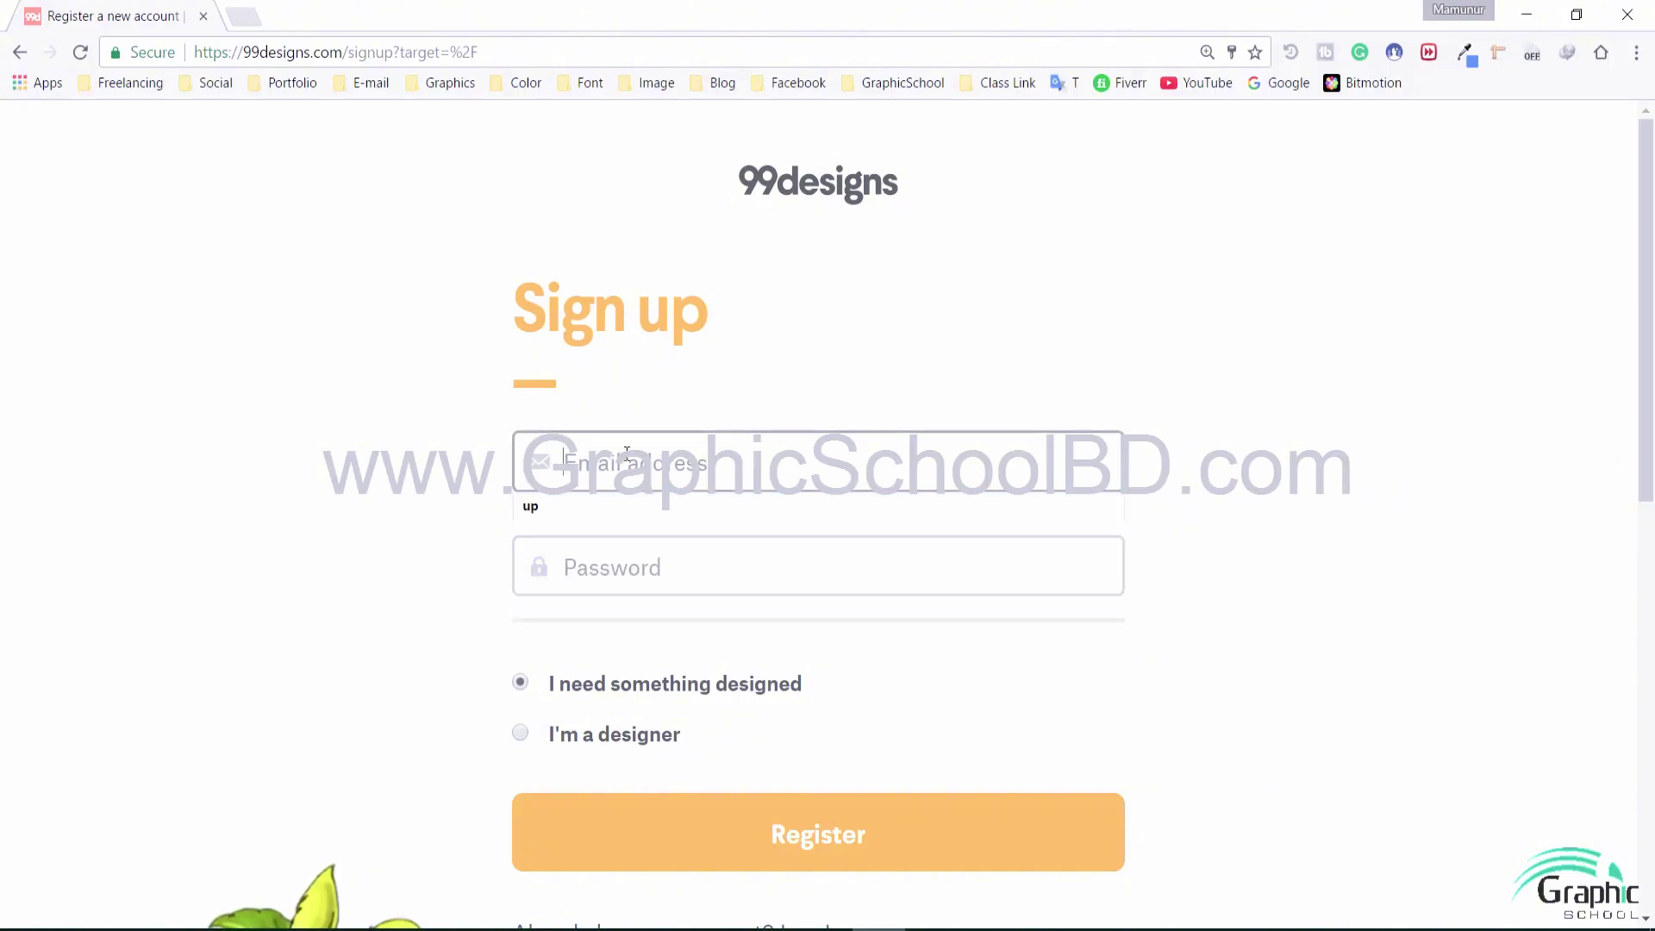
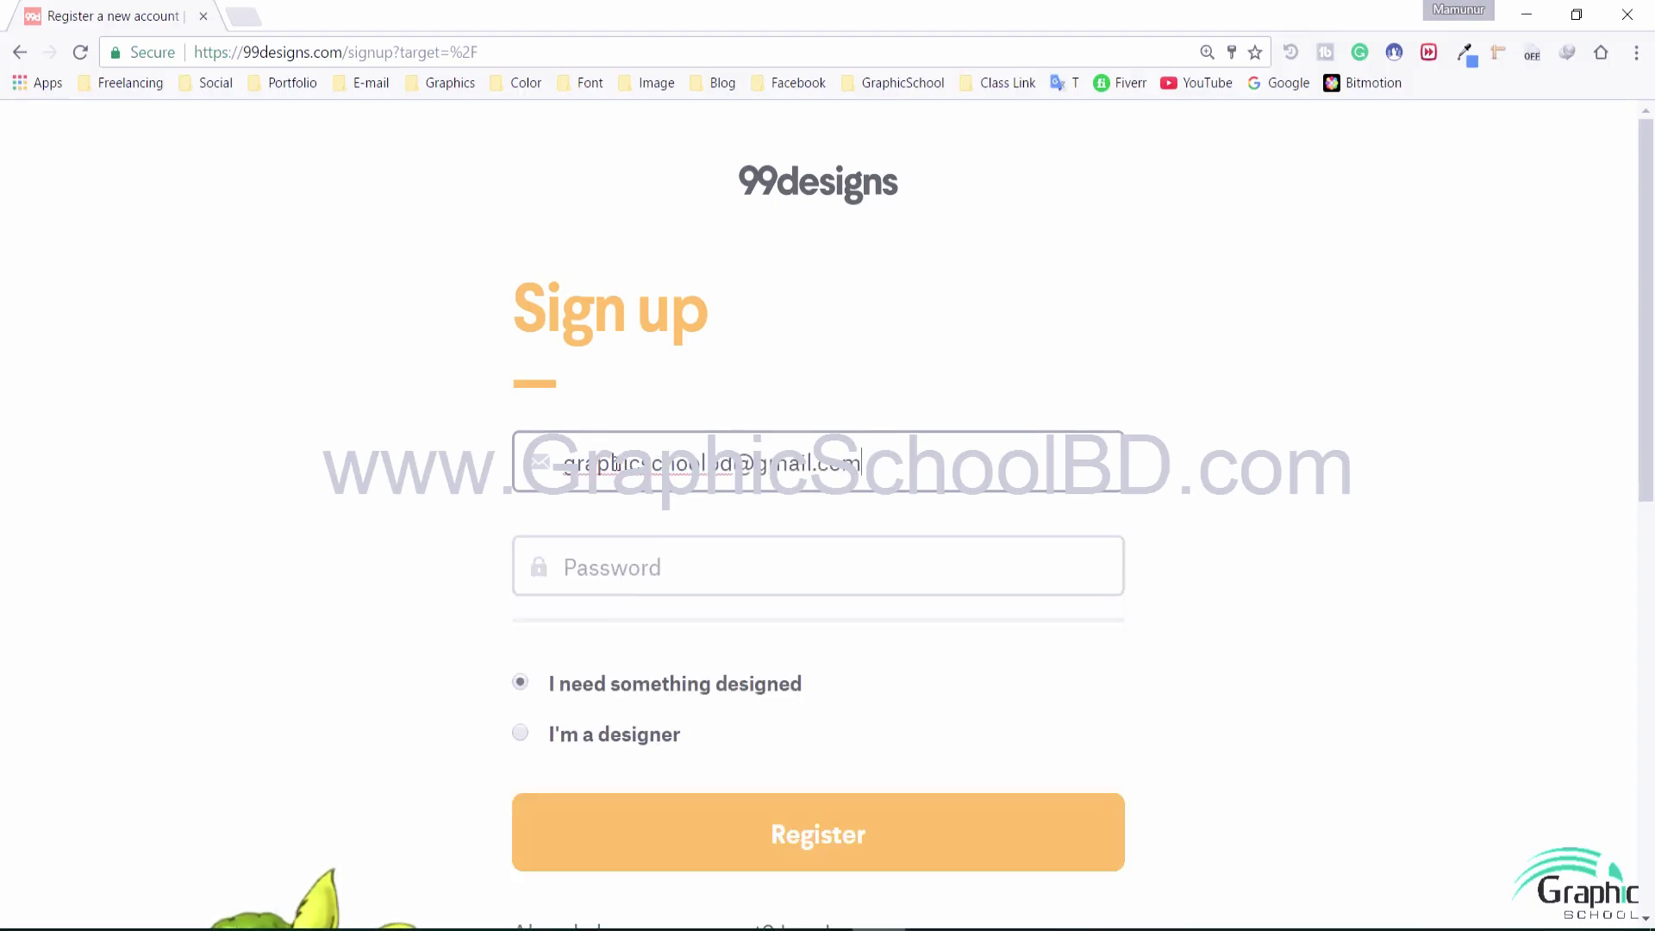
click(764, 561)
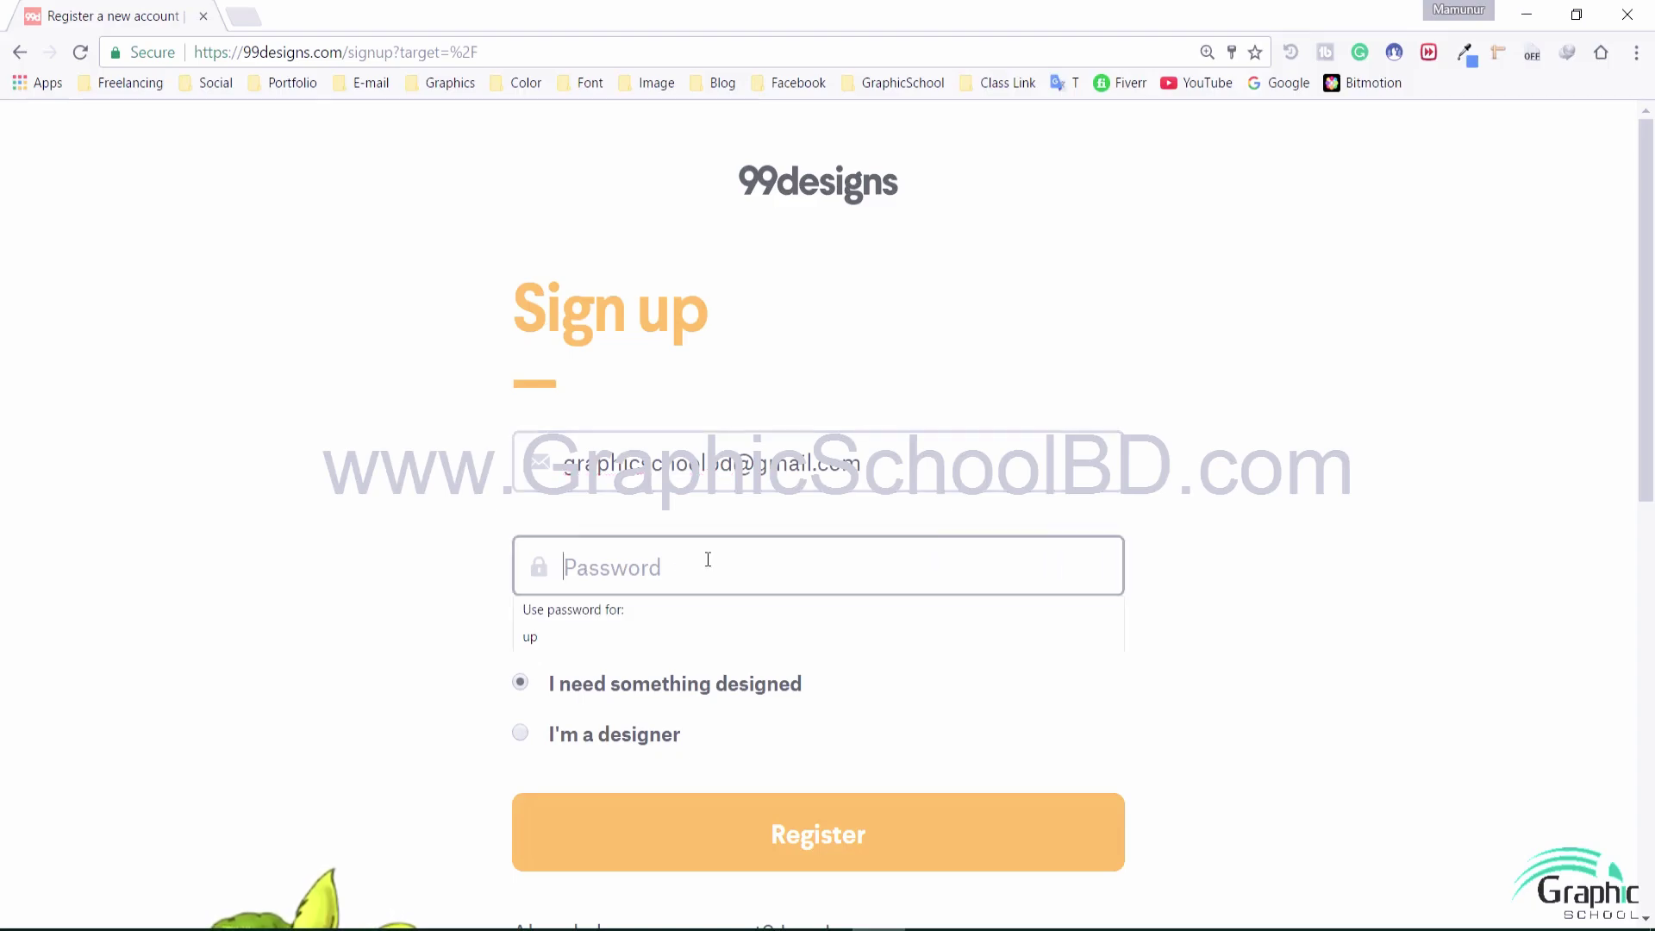
text(*********)
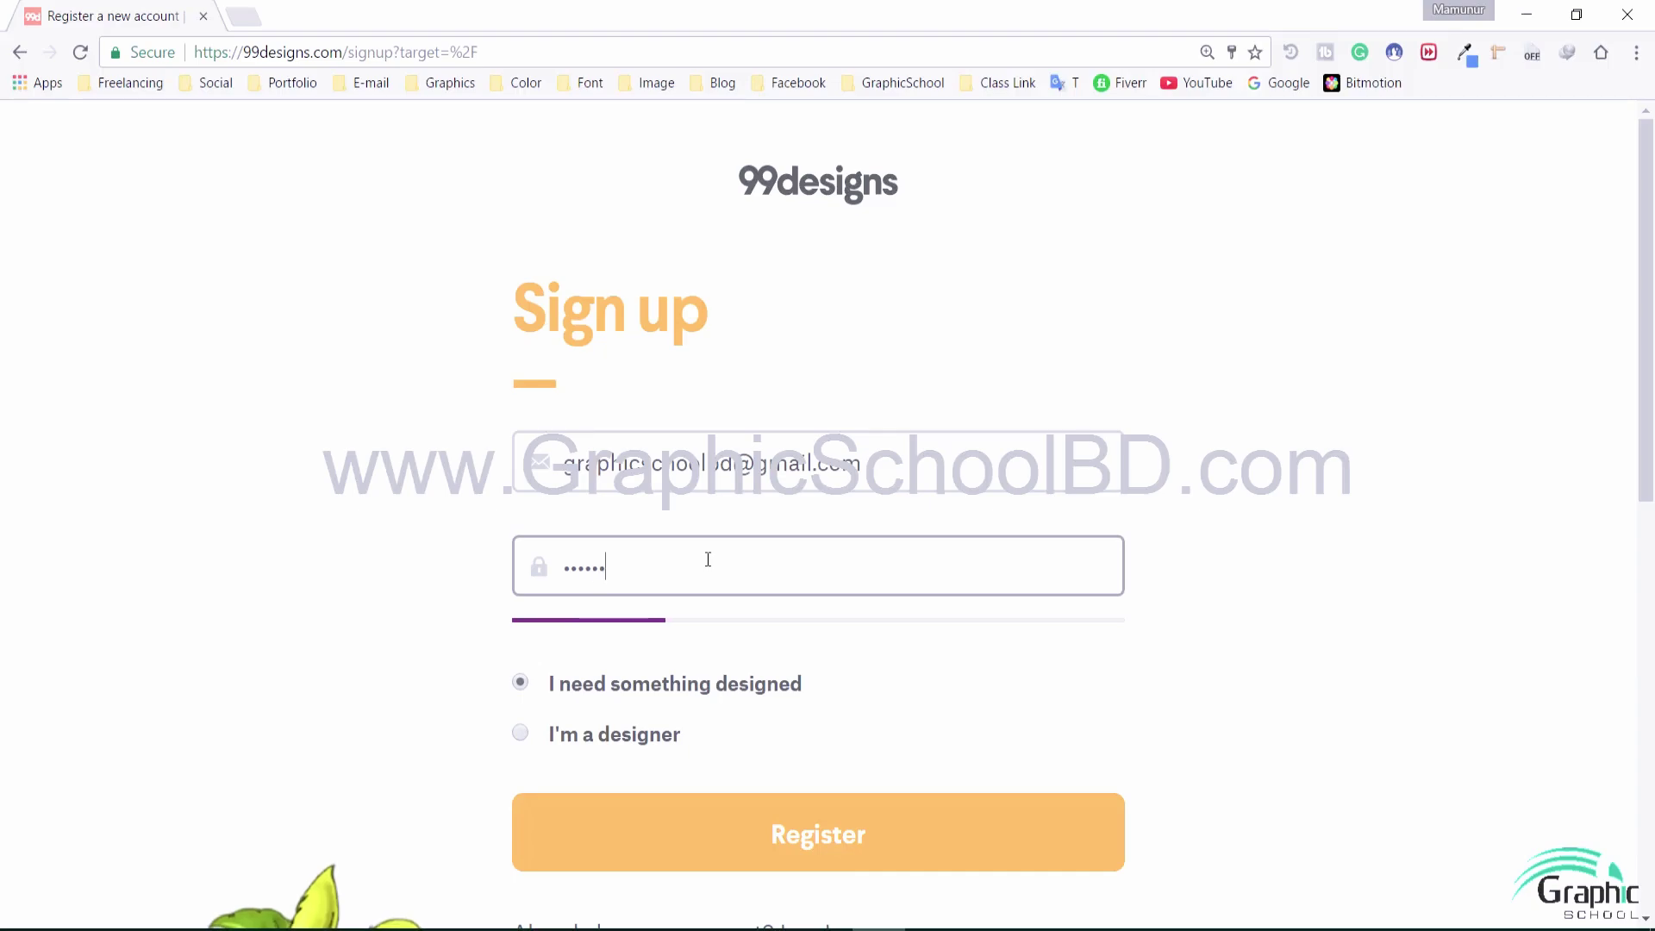
text(********)
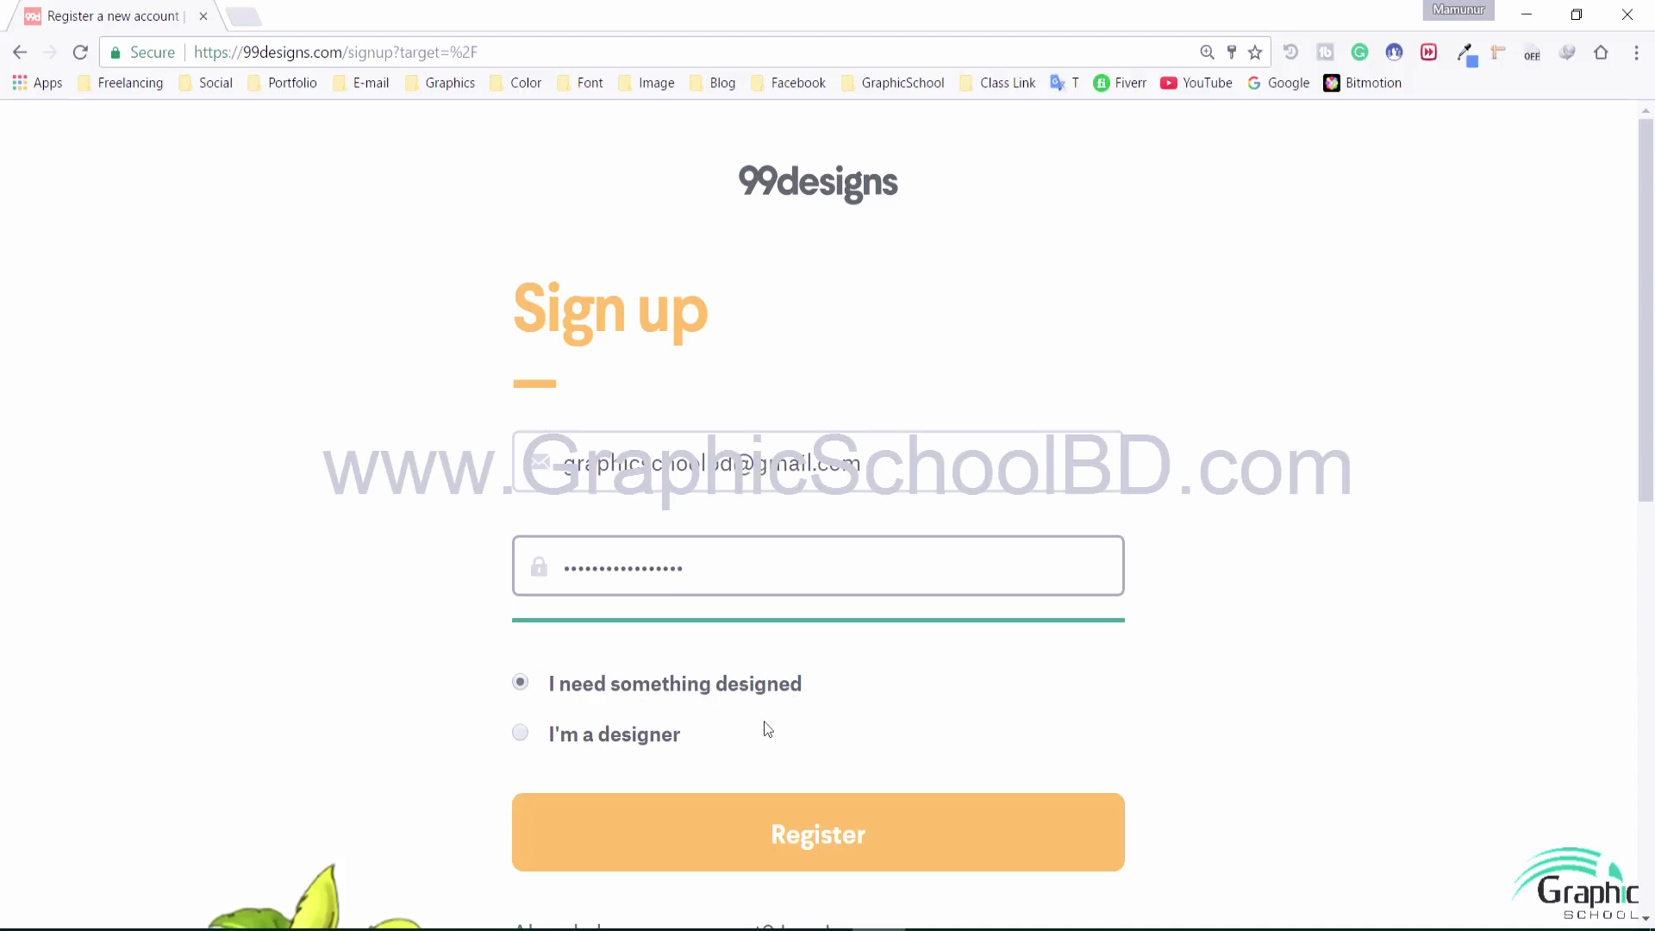
Choose I'm a designer, enter the display name, and register the account
click(566, 745)
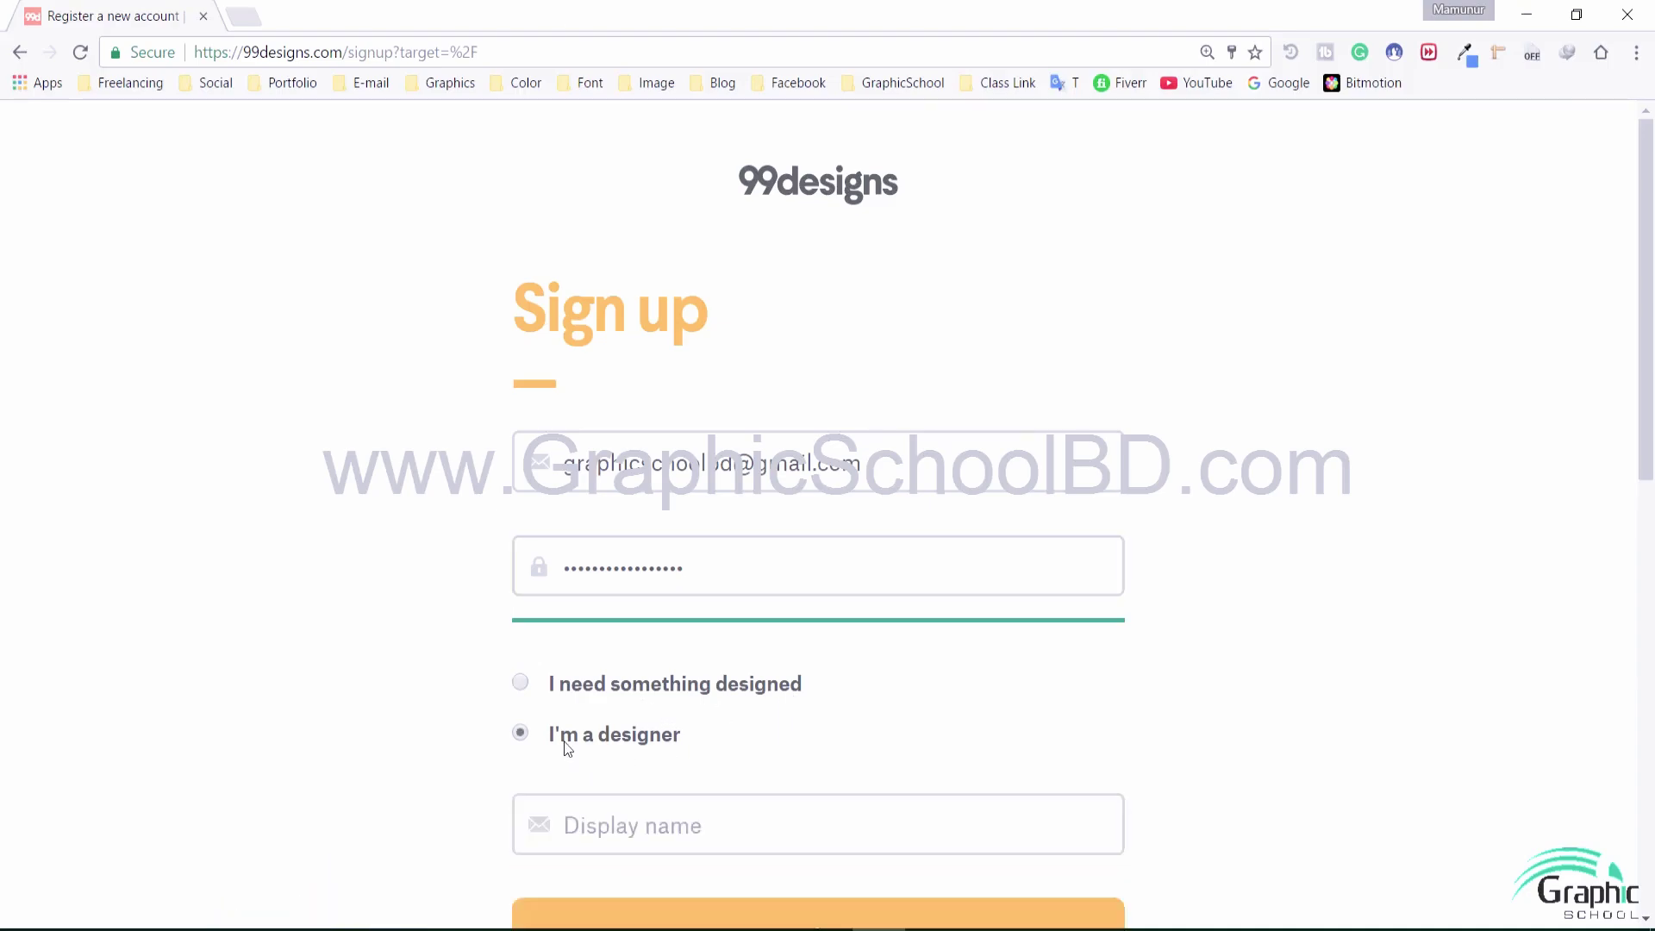
scroll(657, 594, down, 3)
click(630, 608)
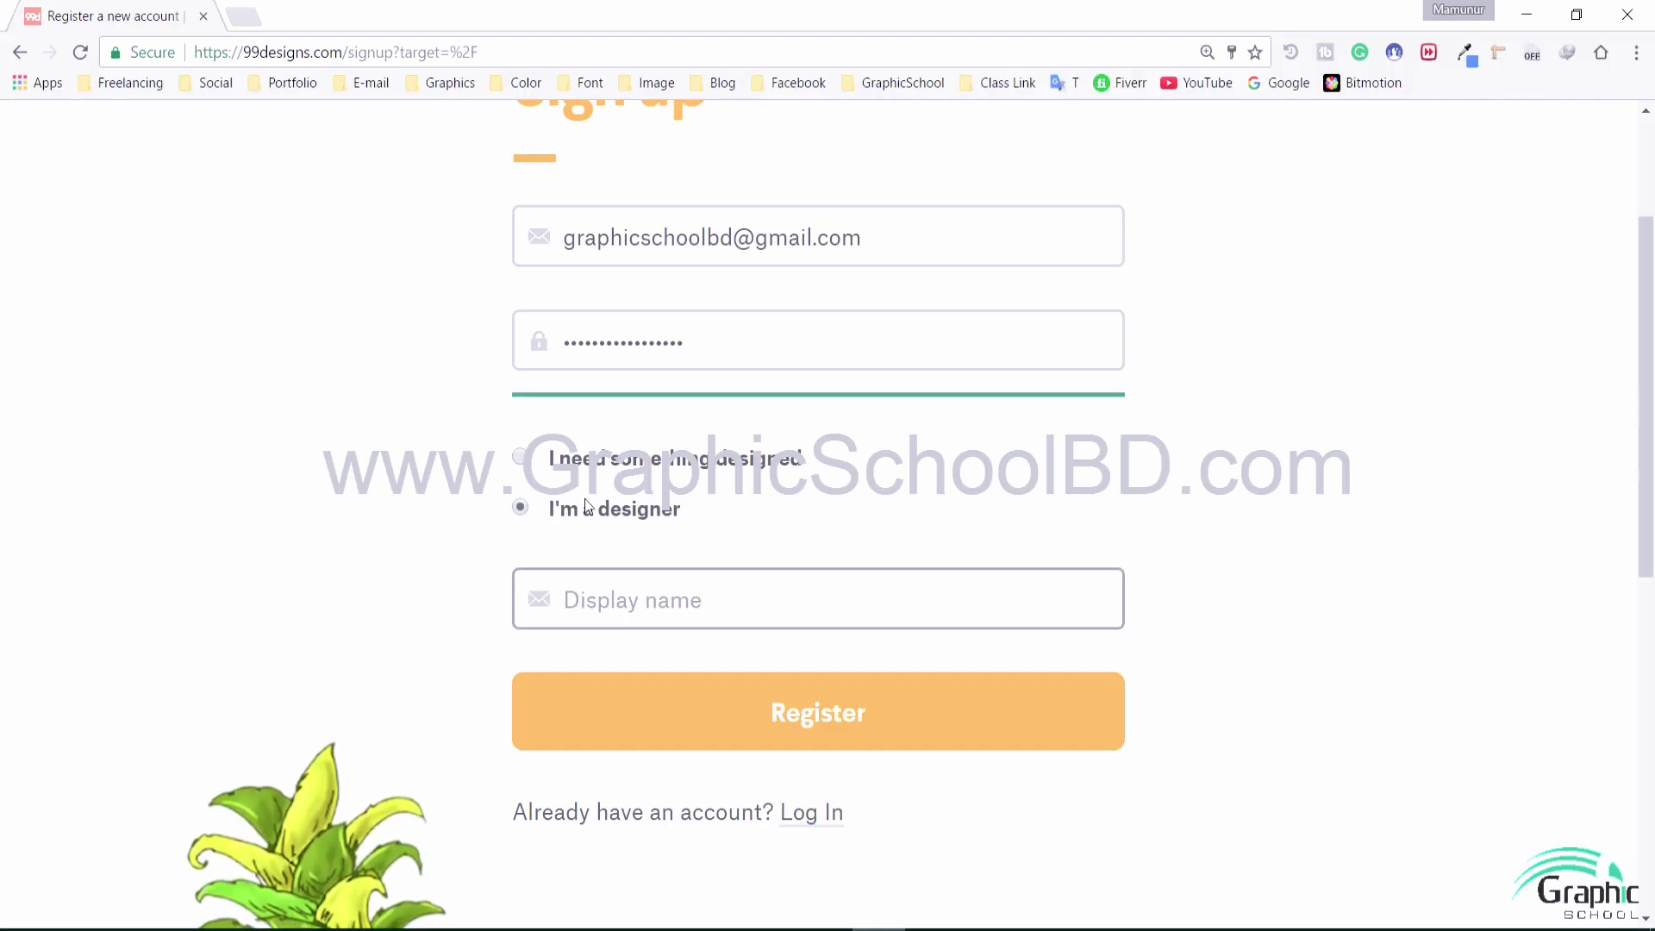
drag(585, 502, 738, 521)
click(641, 519)
double_click(638, 510)
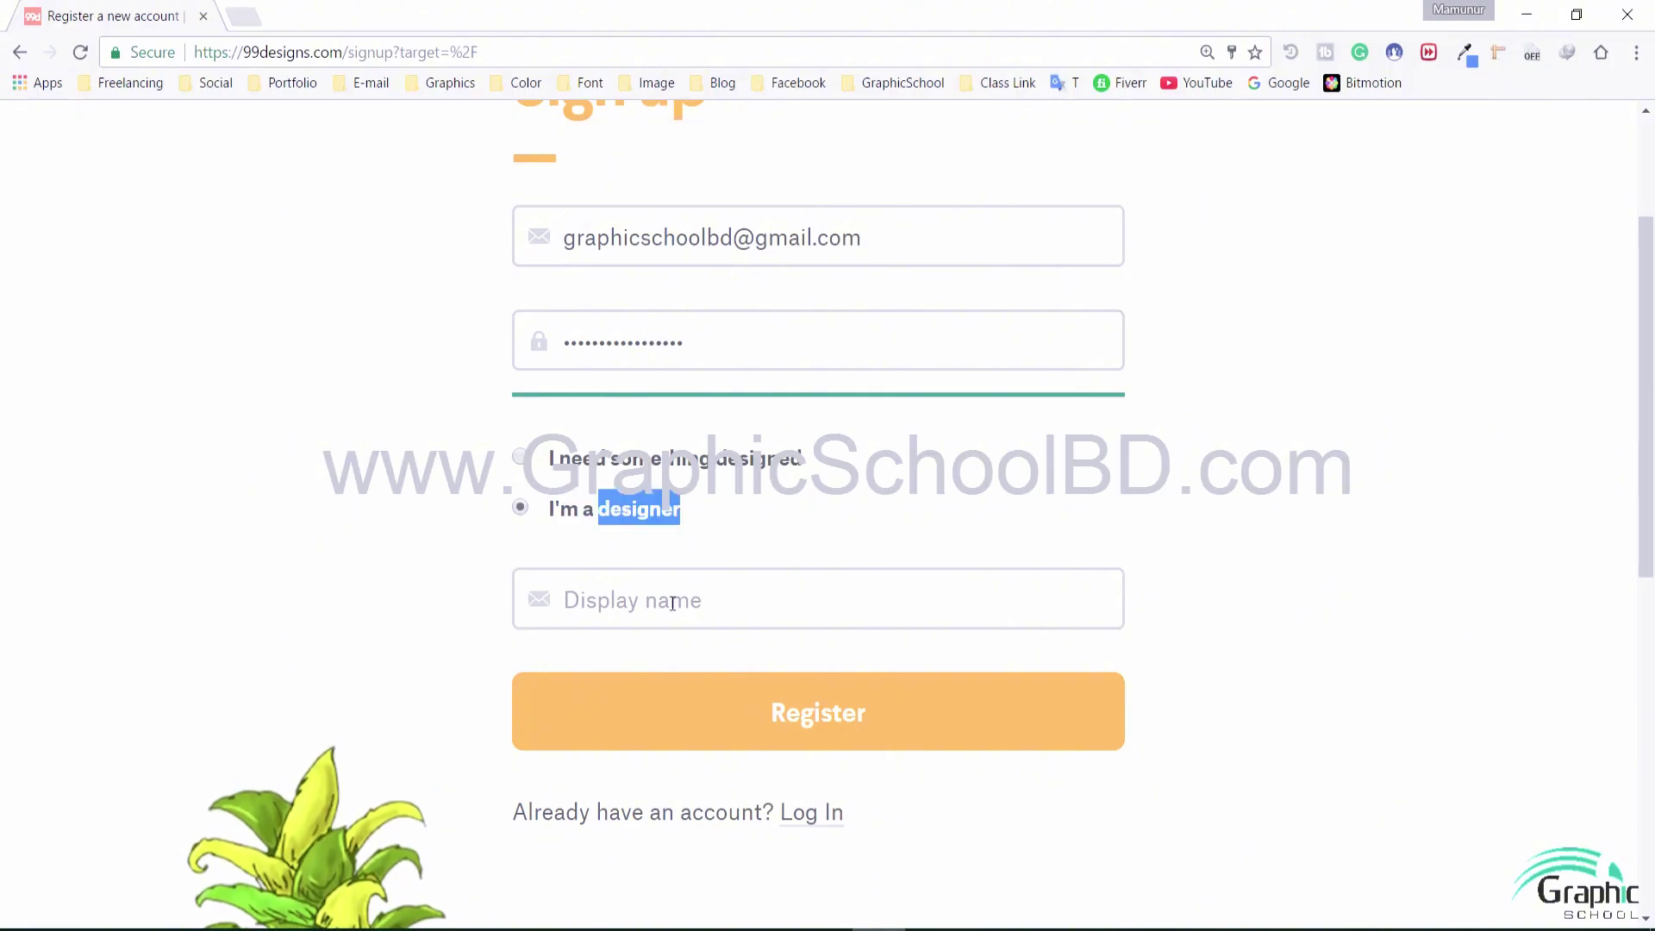
click(672, 601)
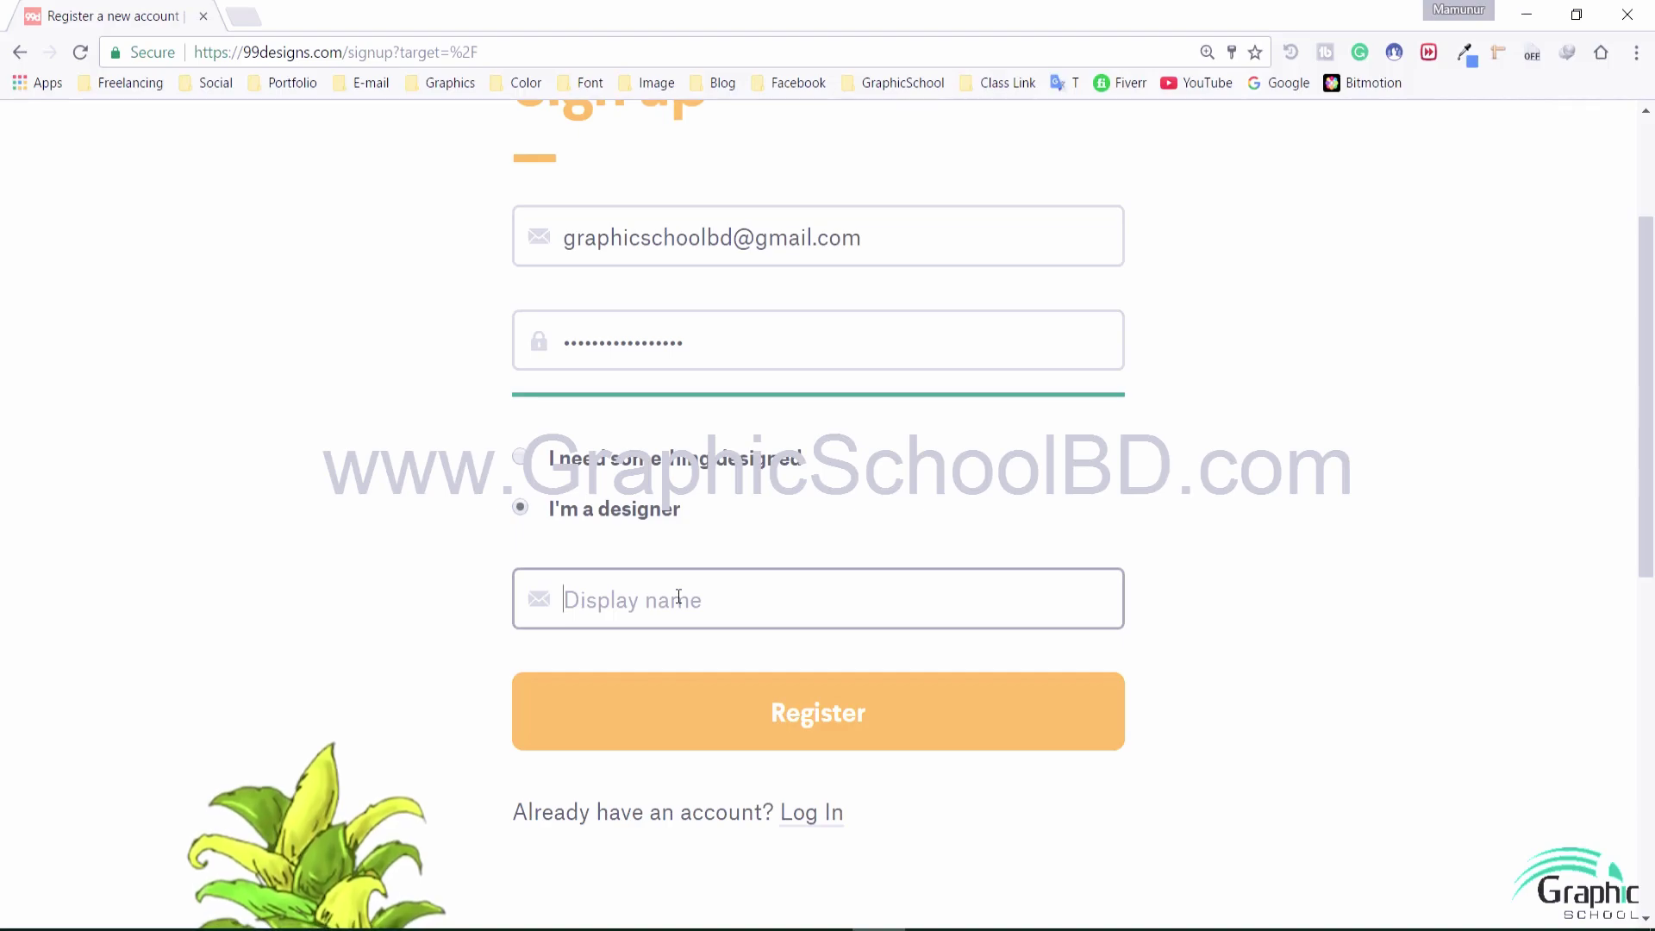
text(Graphic)
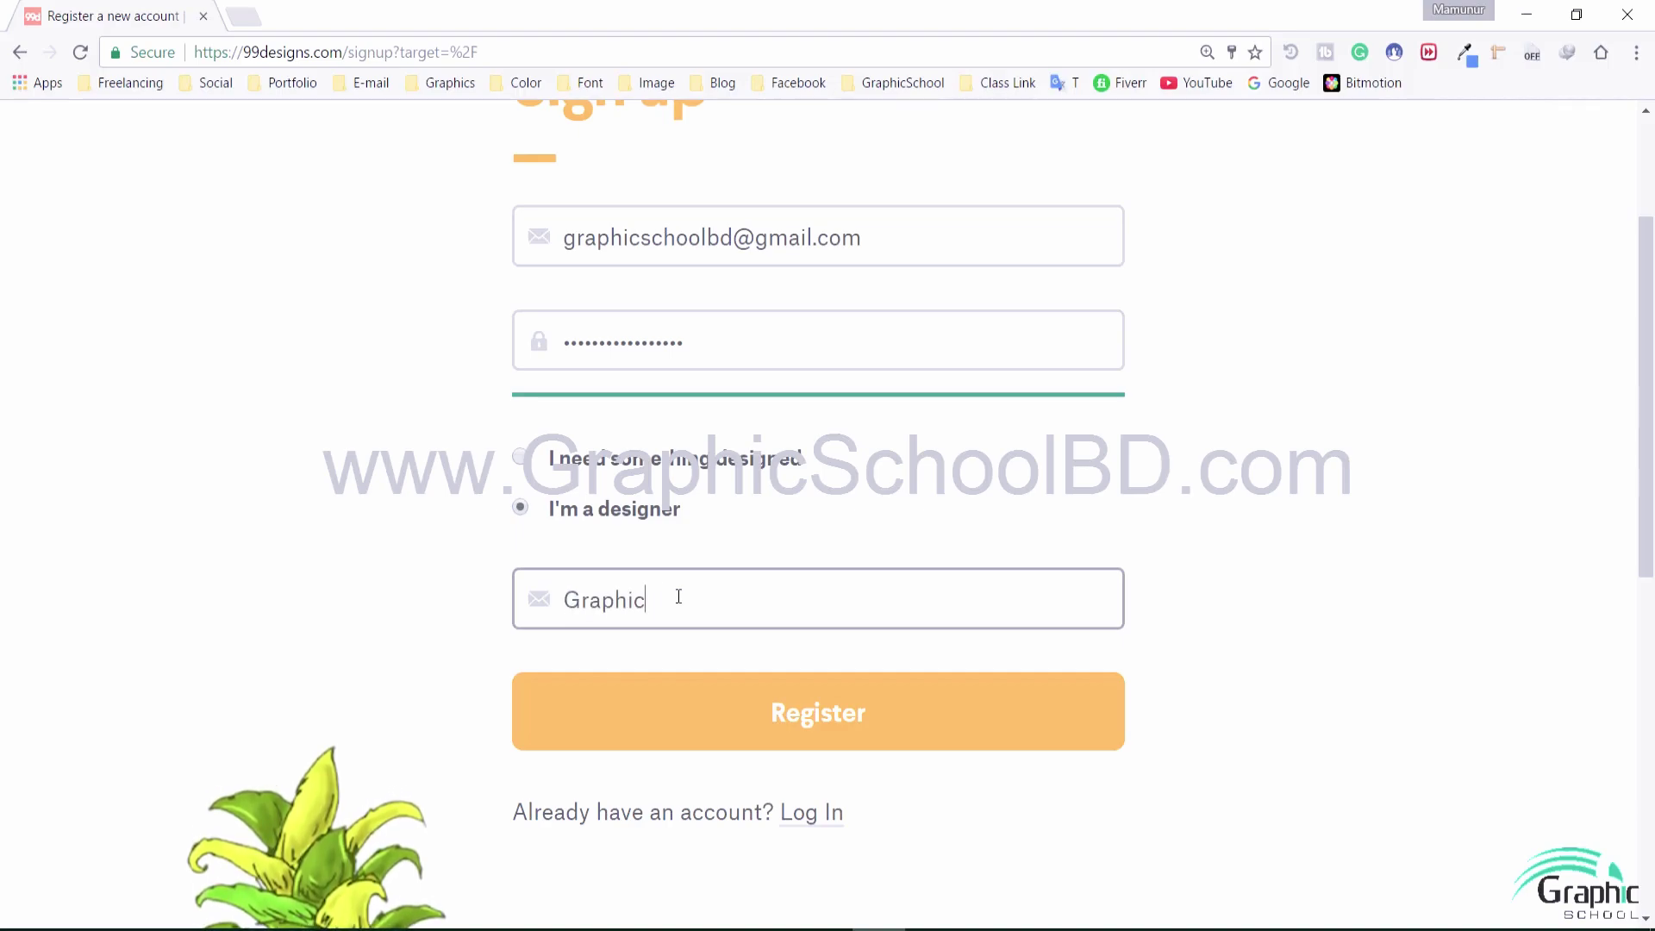
text(SchoolB)
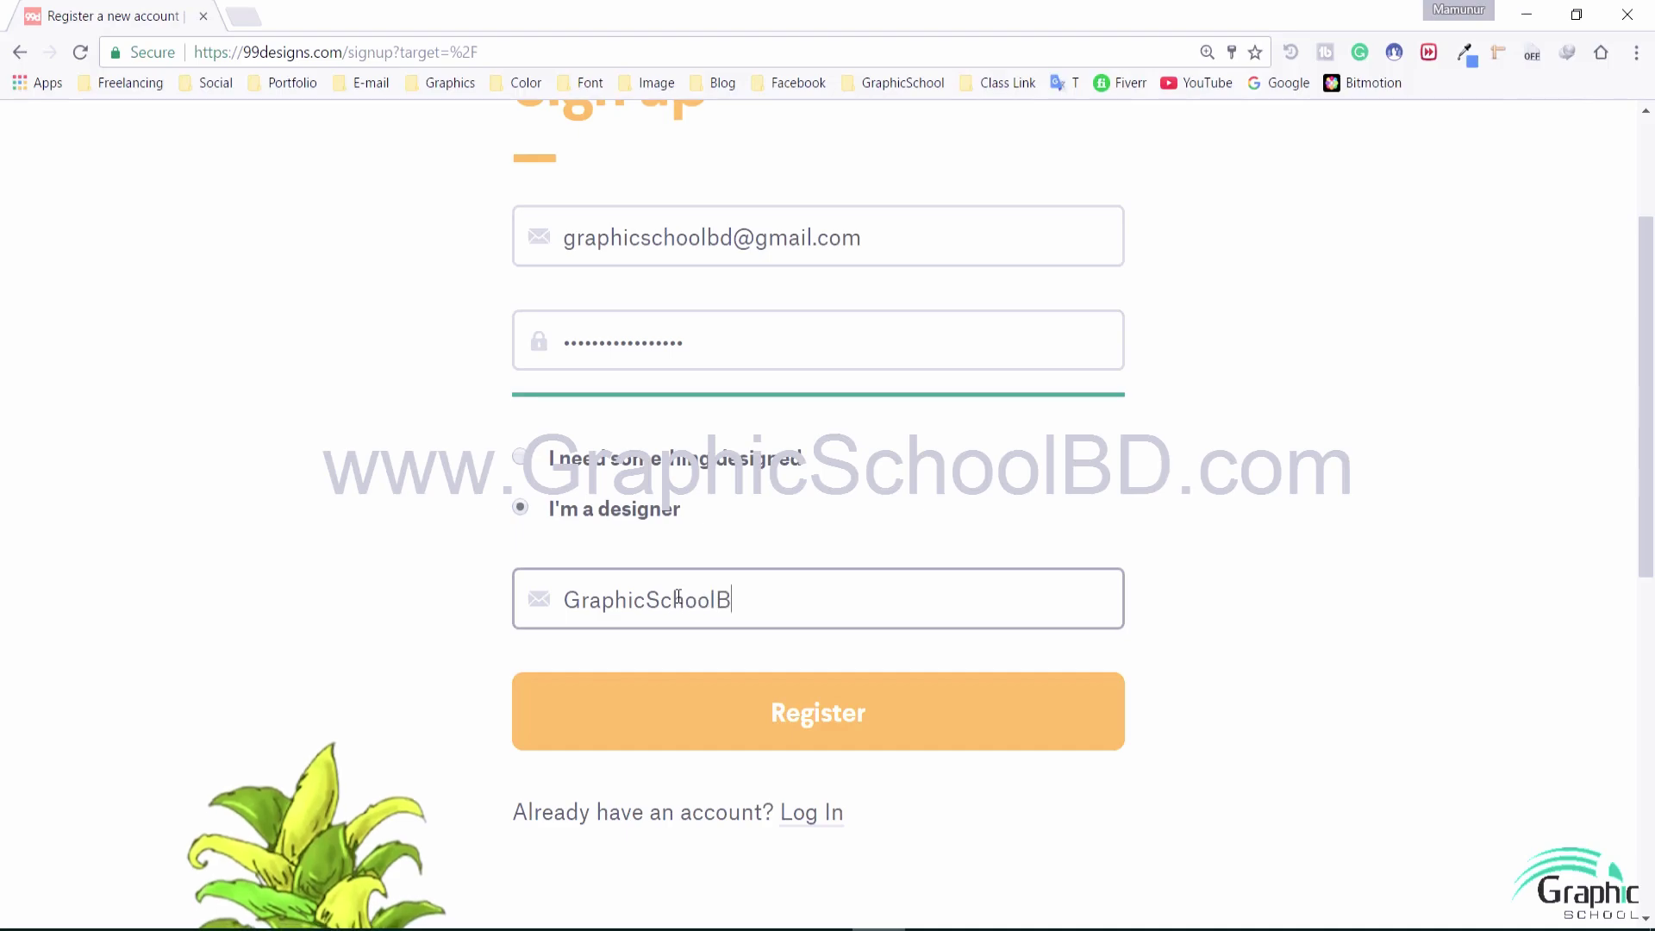
text(D)
click(811, 720)
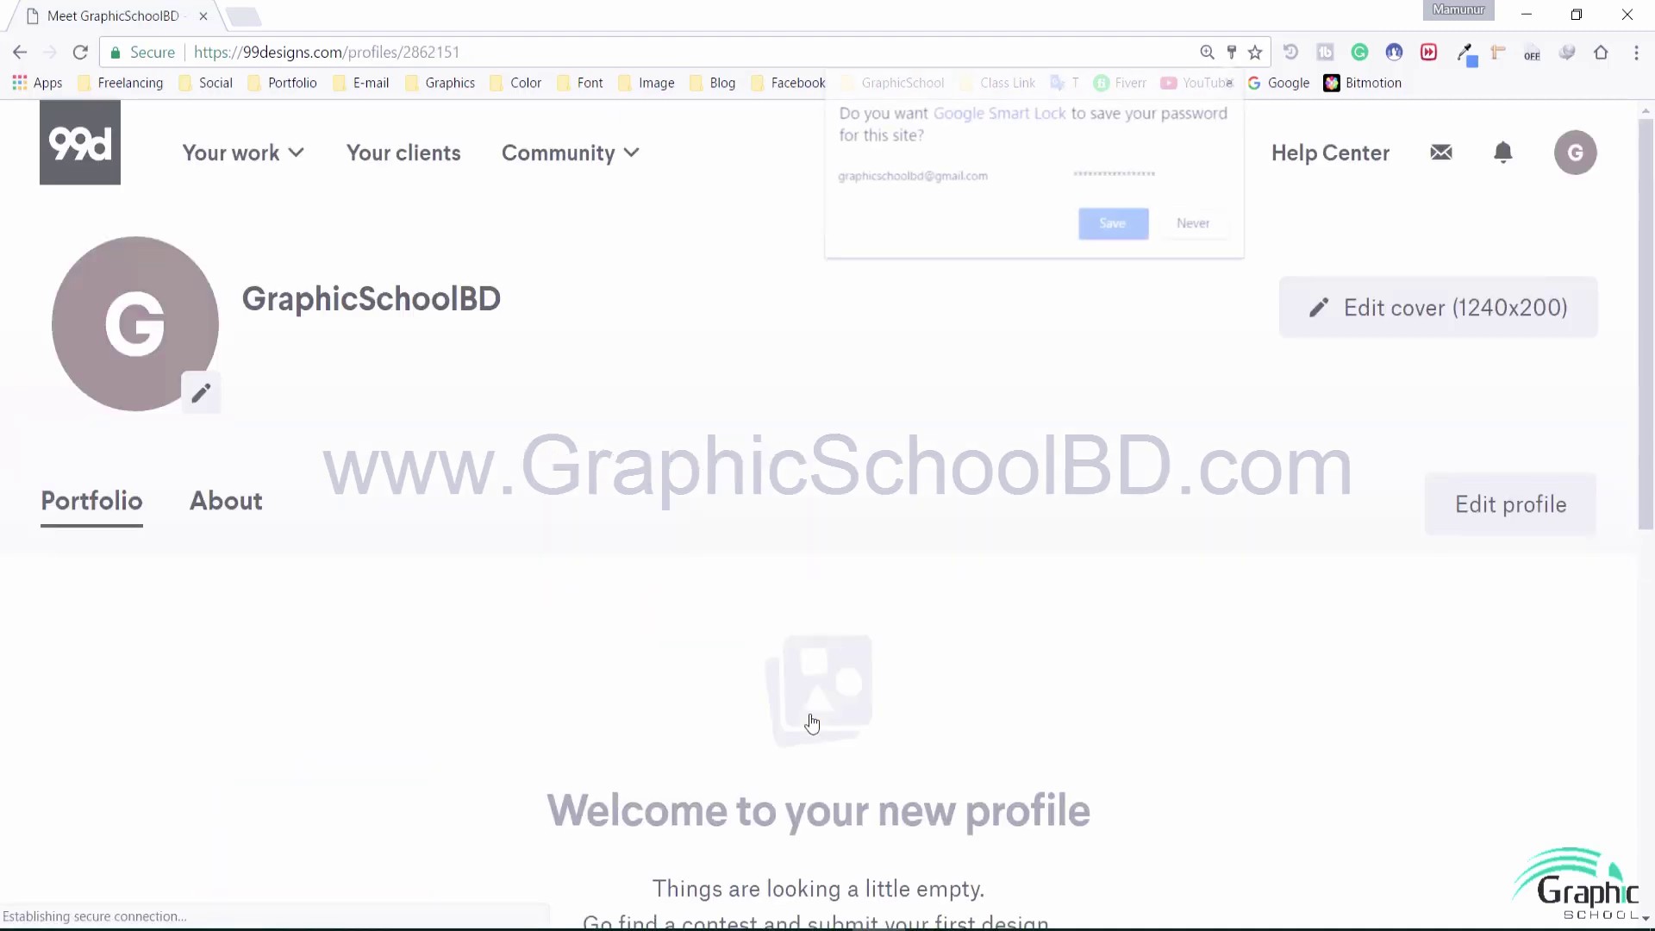
Save the password in Chrome's prompt and look over the new profile name
click(1110, 231)
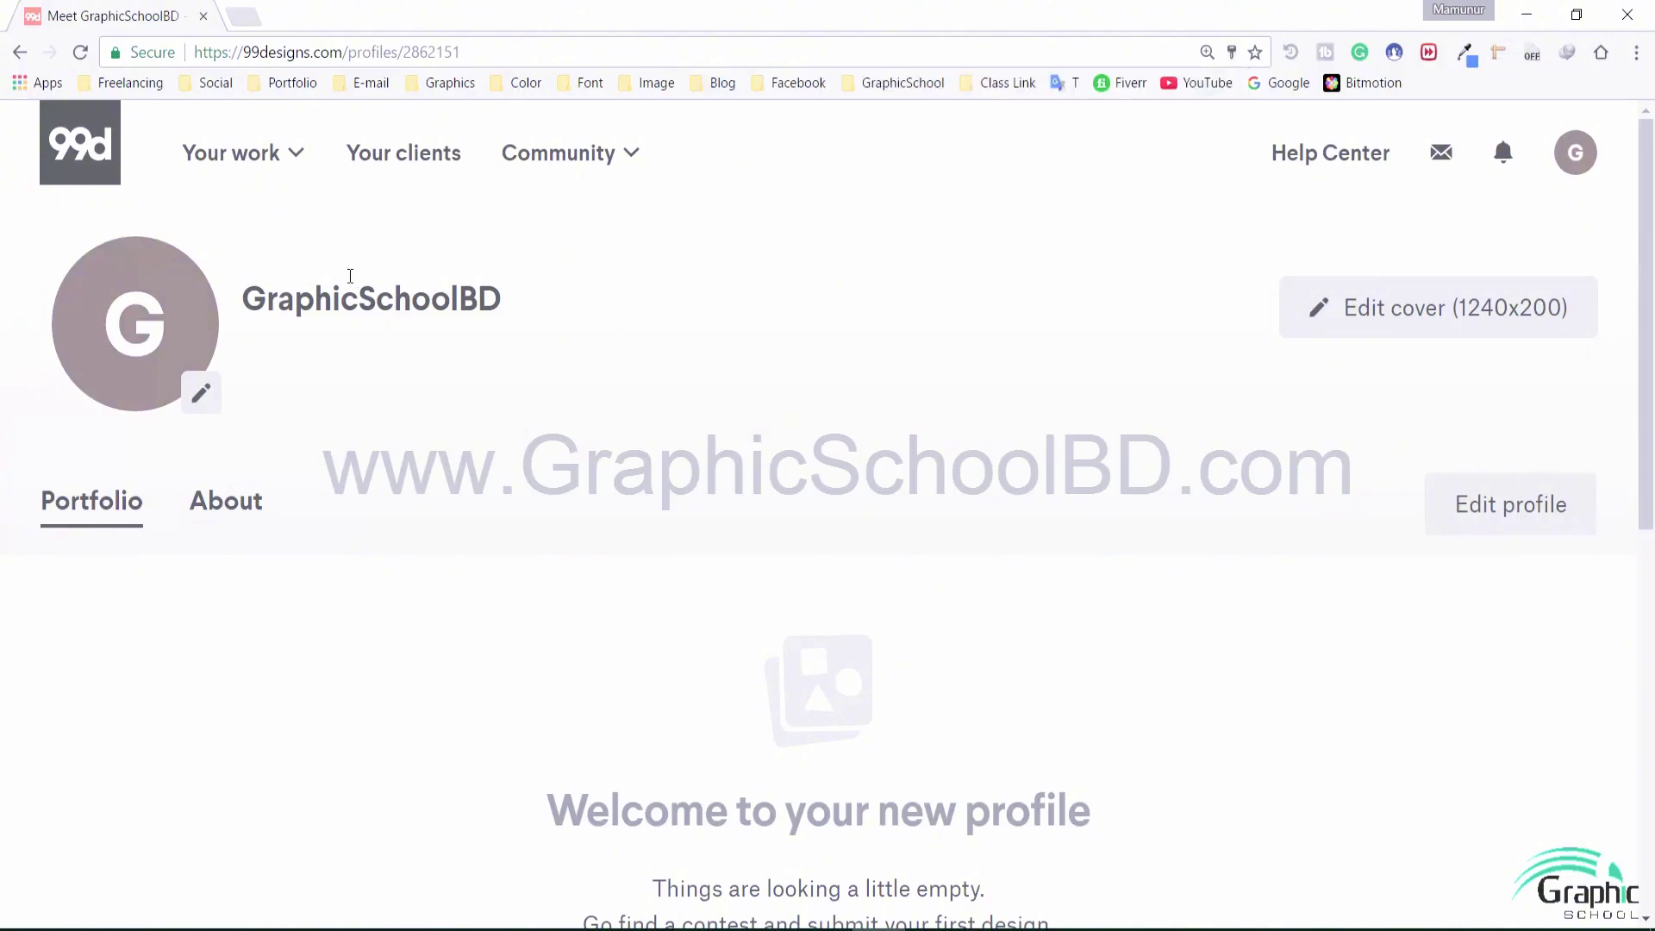
drag(278, 303, 556, 304)
click(556, 303)
double_click(371, 299)
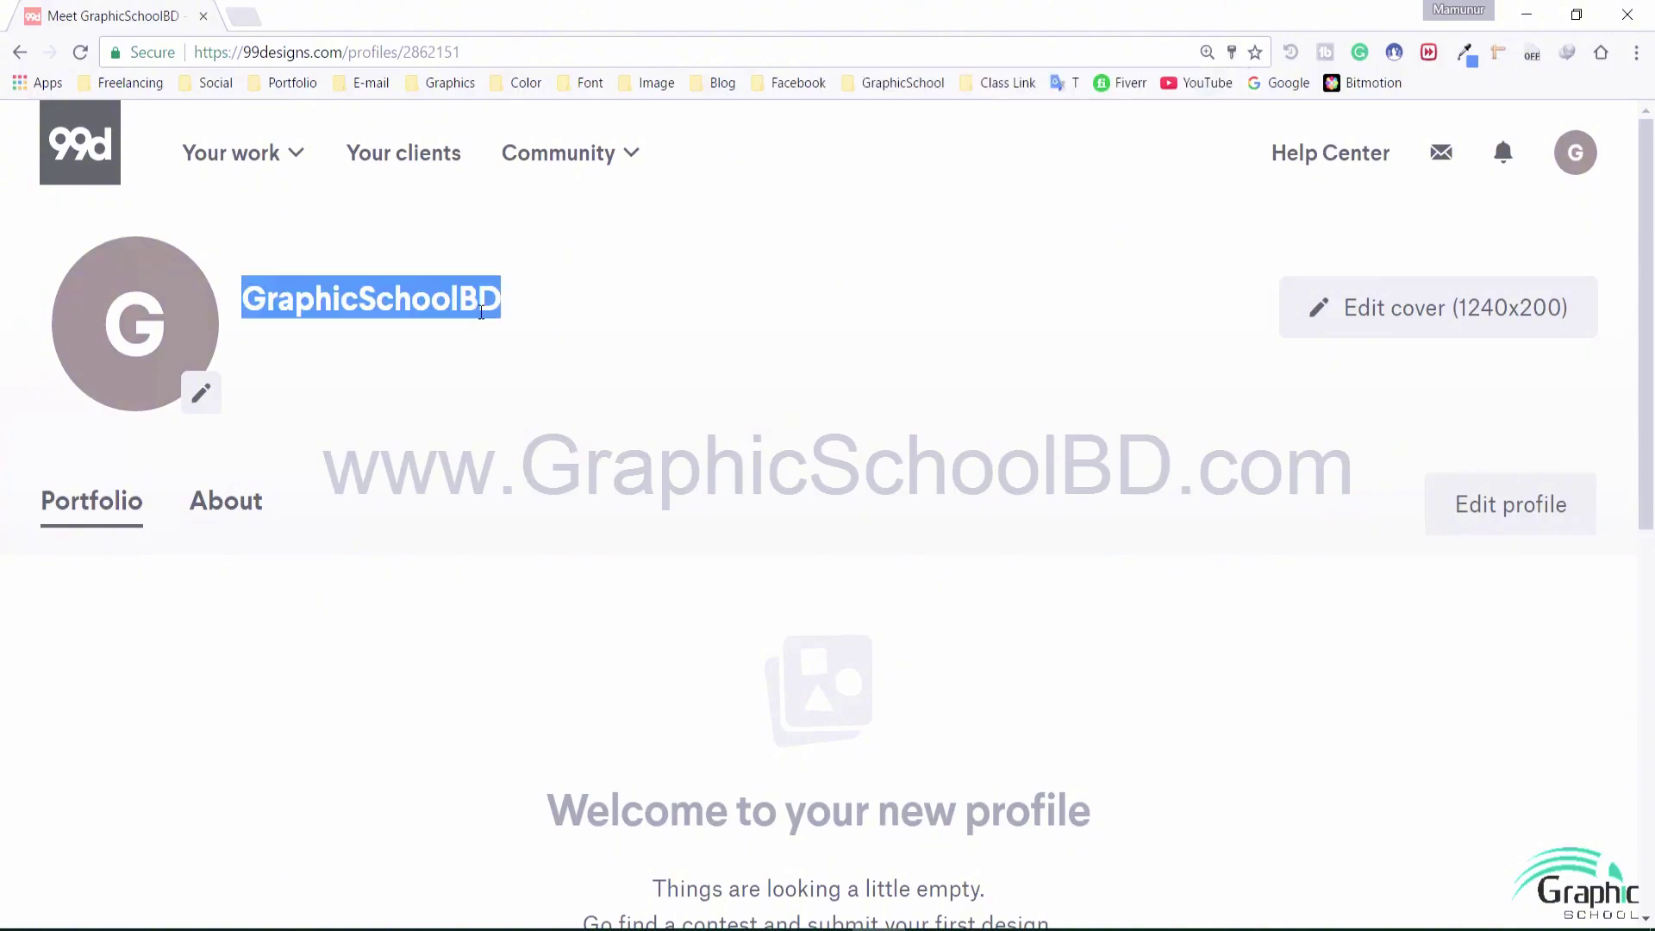
click(571, 343)
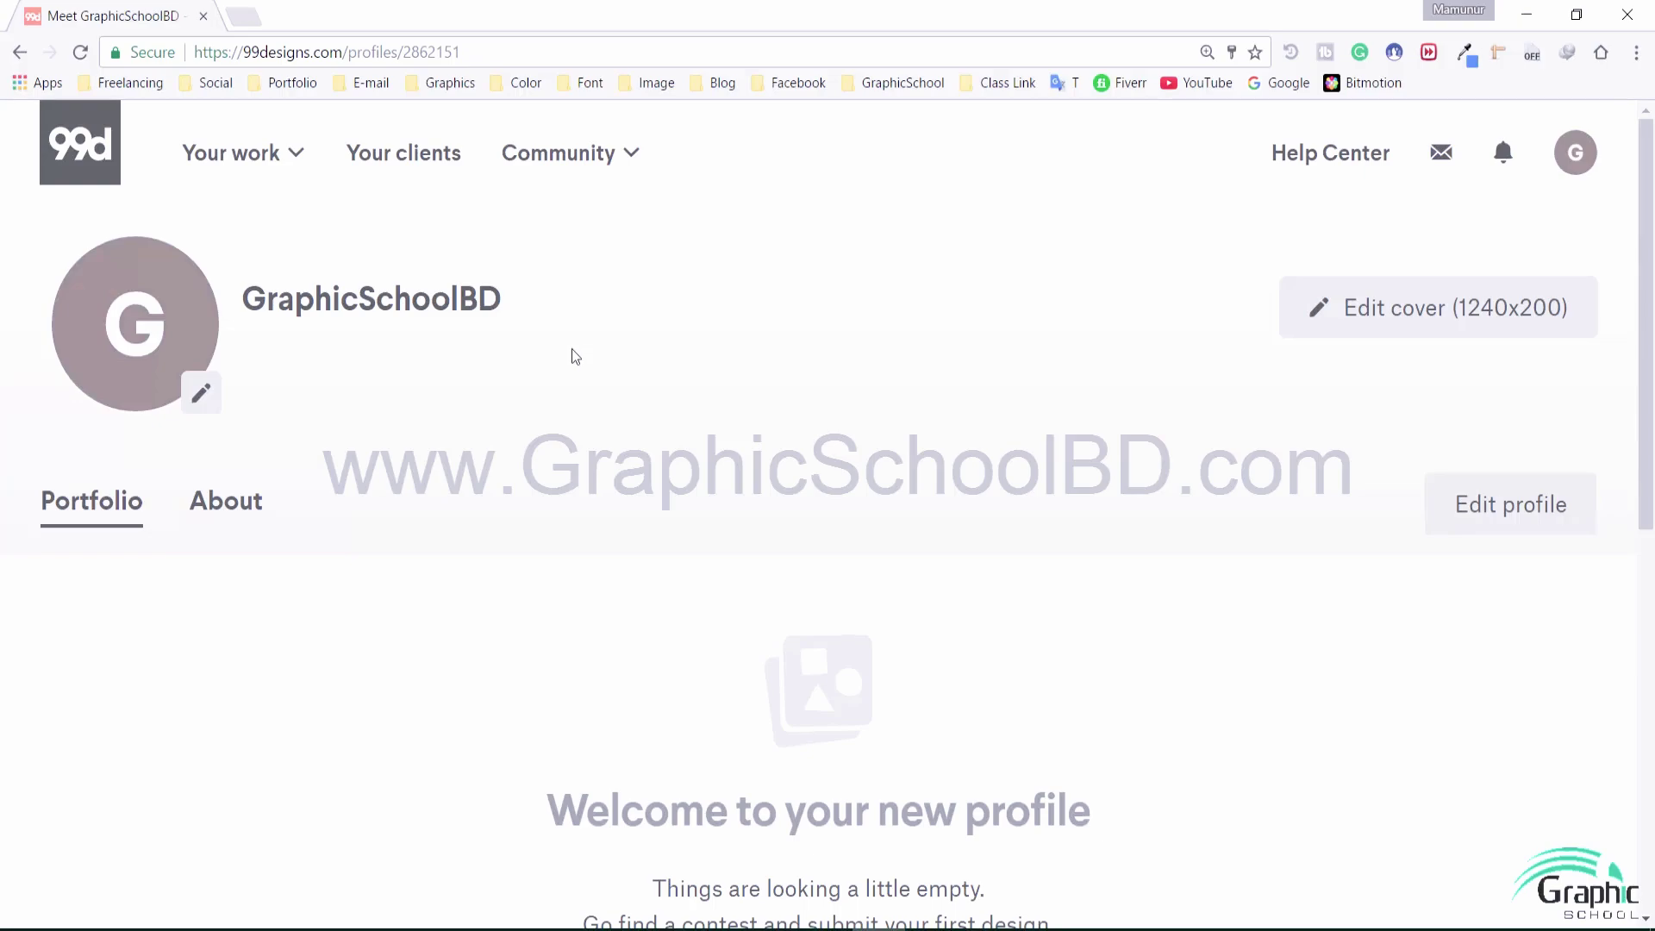
scroll(595, 387, down, 5)
scroll(604, 400, up, 5)
double_click(446, 298)
click(622, 341)
scroll(606, 349, down, 1)
scroll(633, 371, up, 1)
drag(258, 298, 605, 344)
click(608, 344)
click(205, 399)
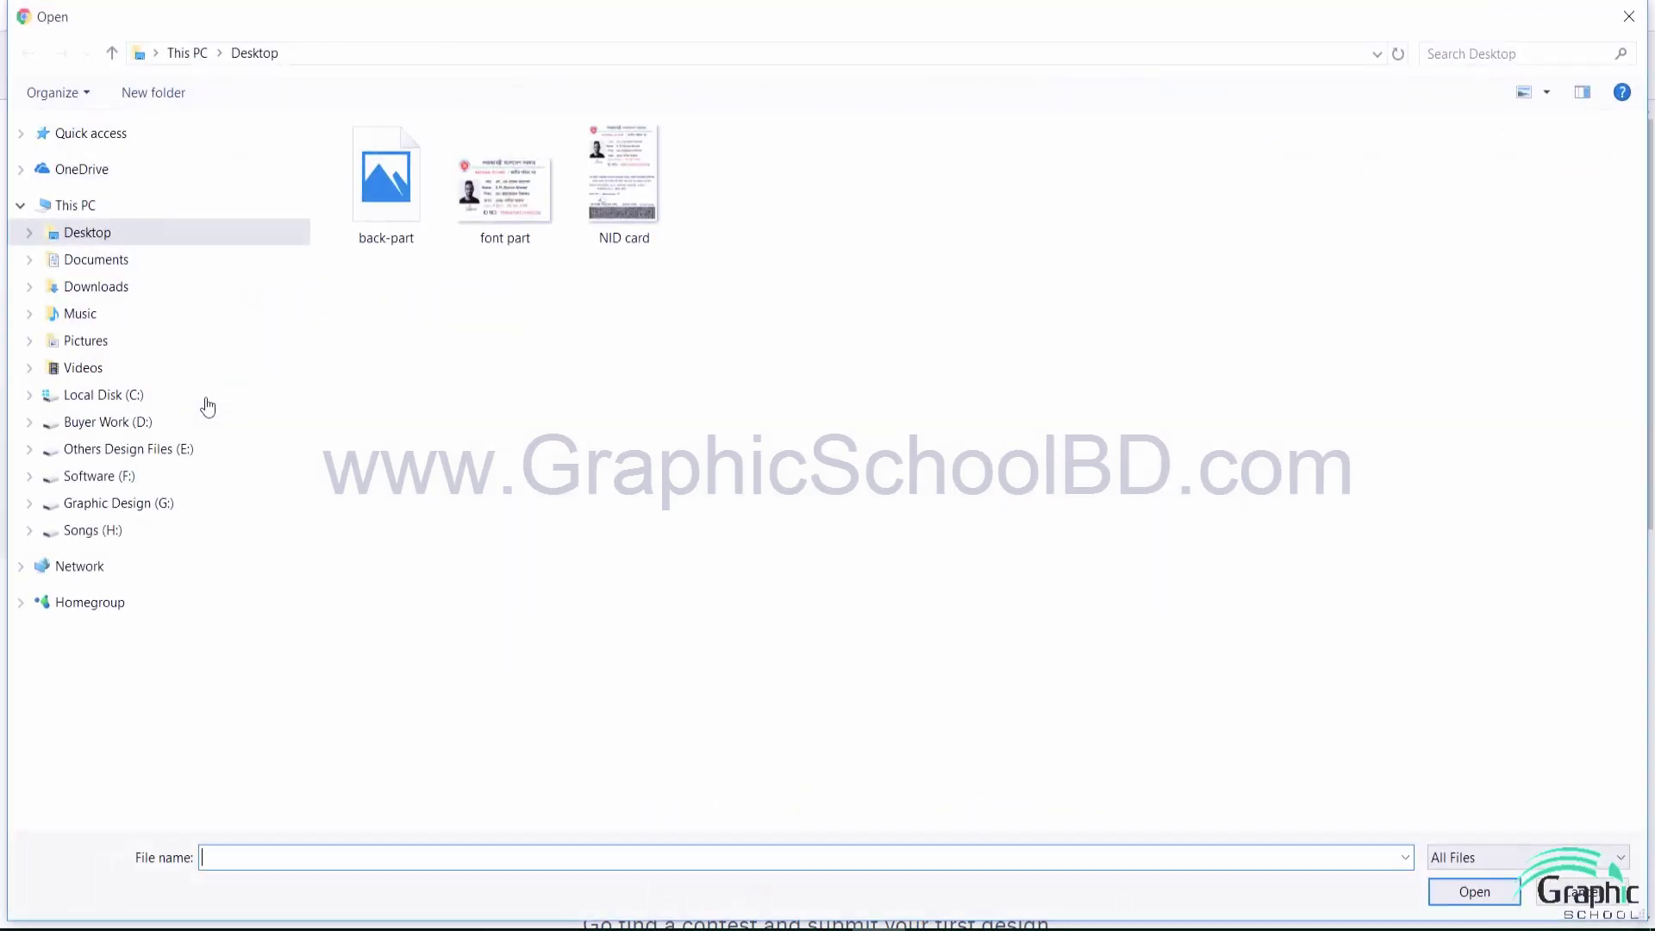
click(1628, 17)
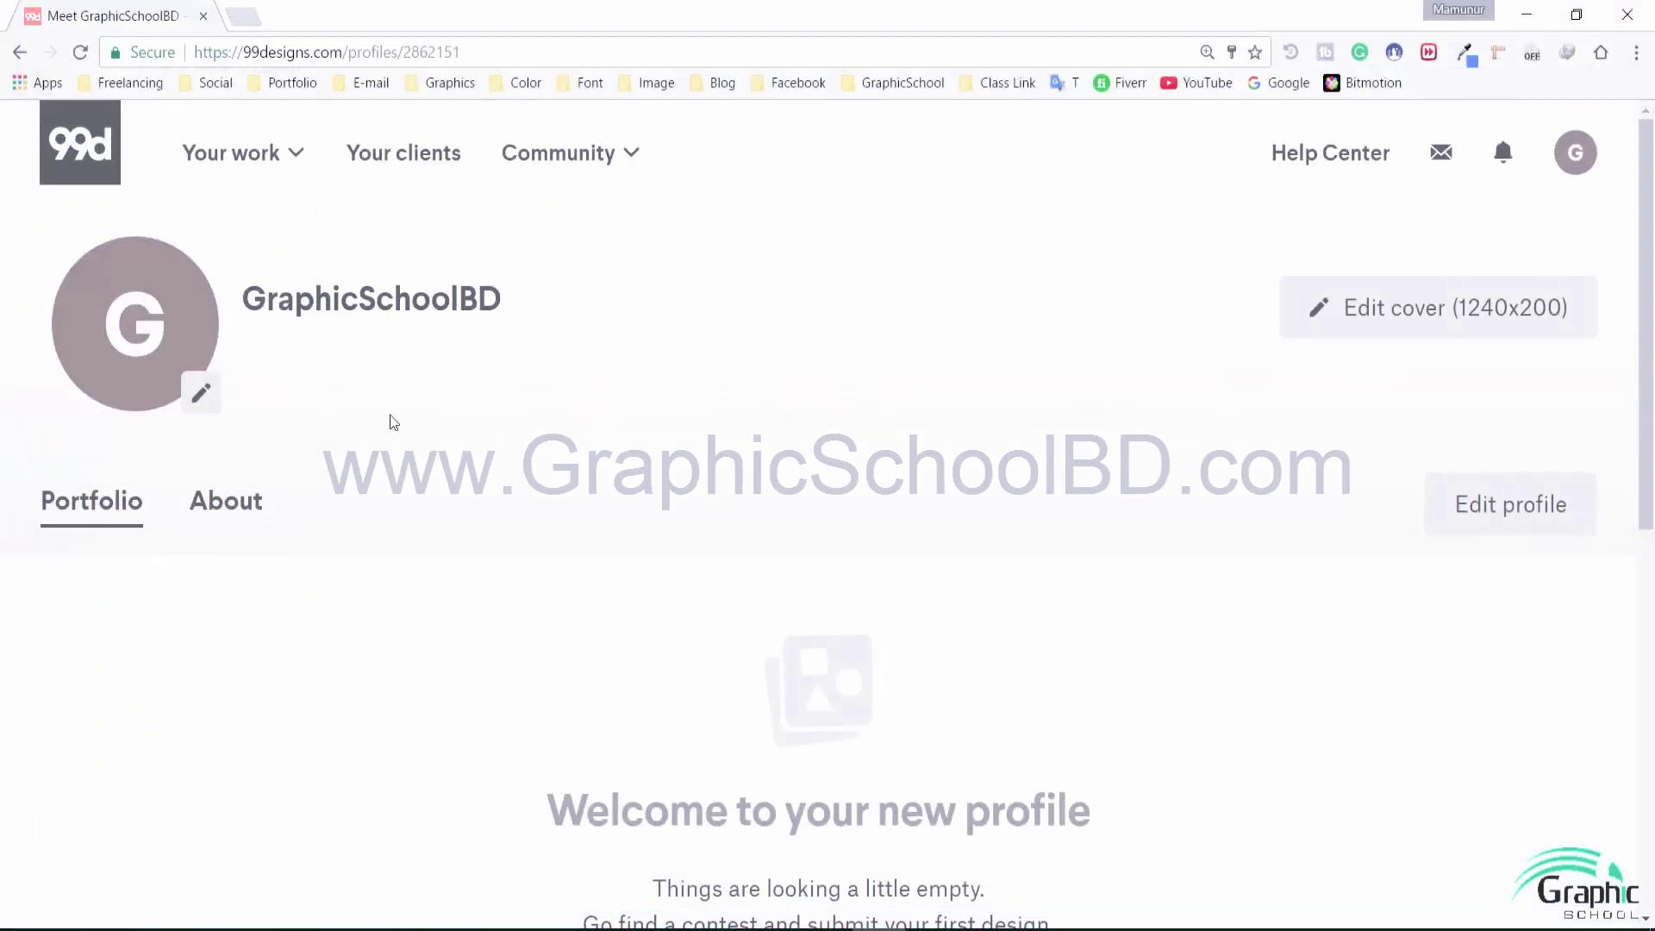
double_click(282, 299)
click(555, 315)
double_click(468, 304)
click(521, 346)
double_click(508, 322)
click(509, 349)
Open the profile editing page and focus the Custom URL field
click(1499, 497)
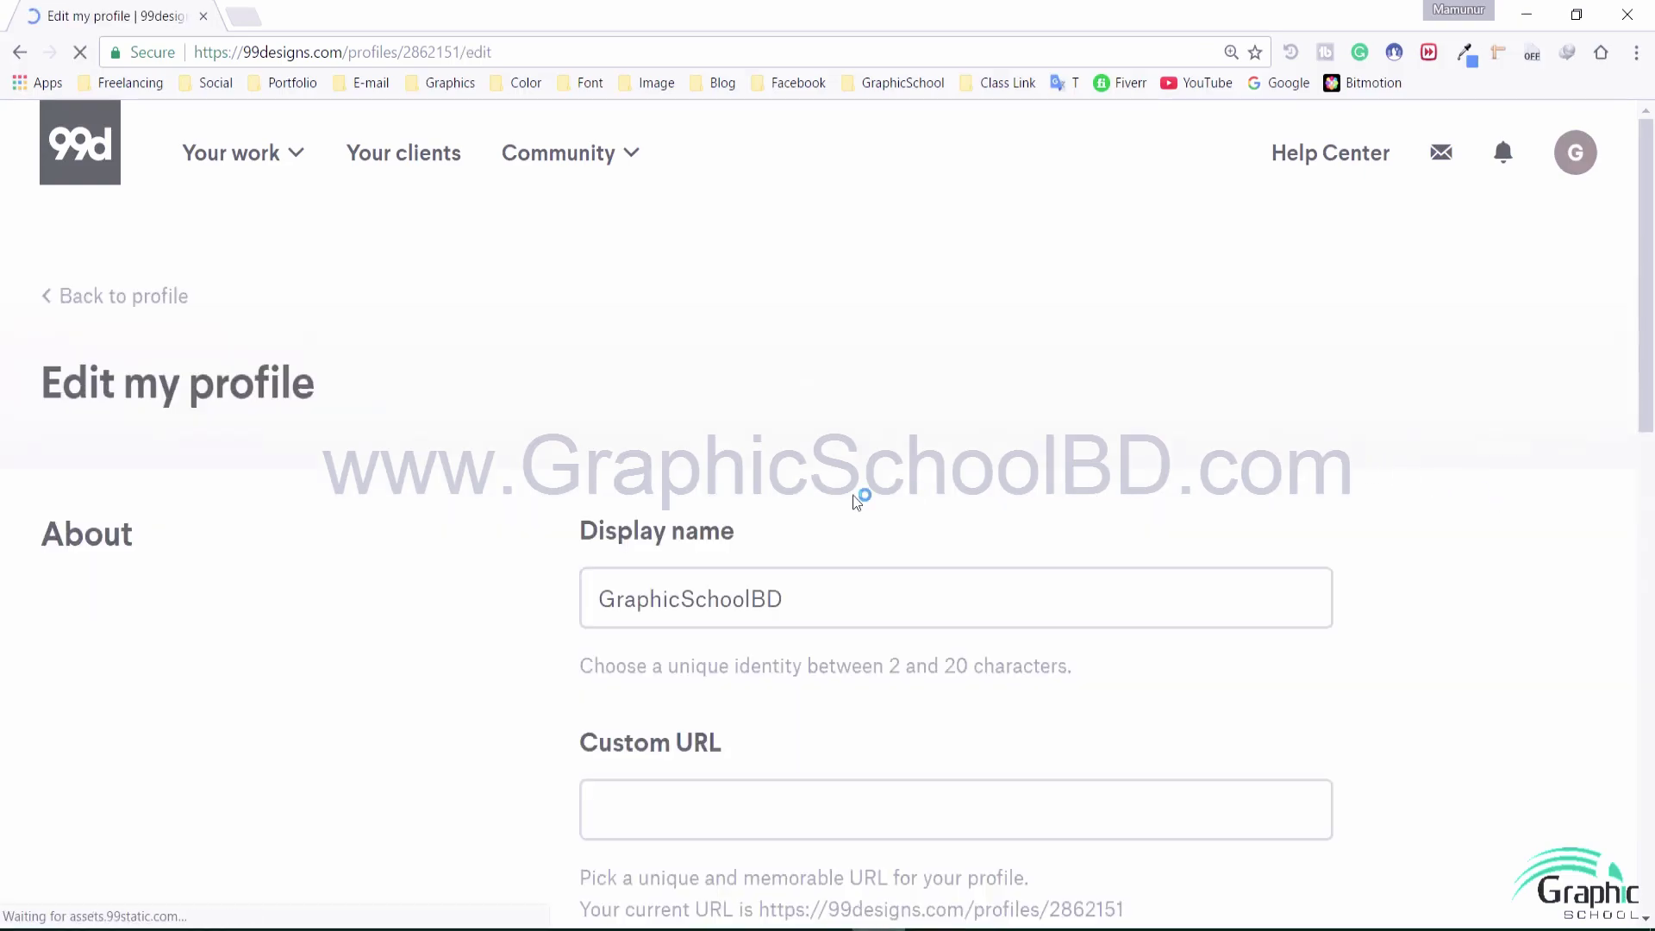
scroll(396, 435, down, 1)
click(764, 512)
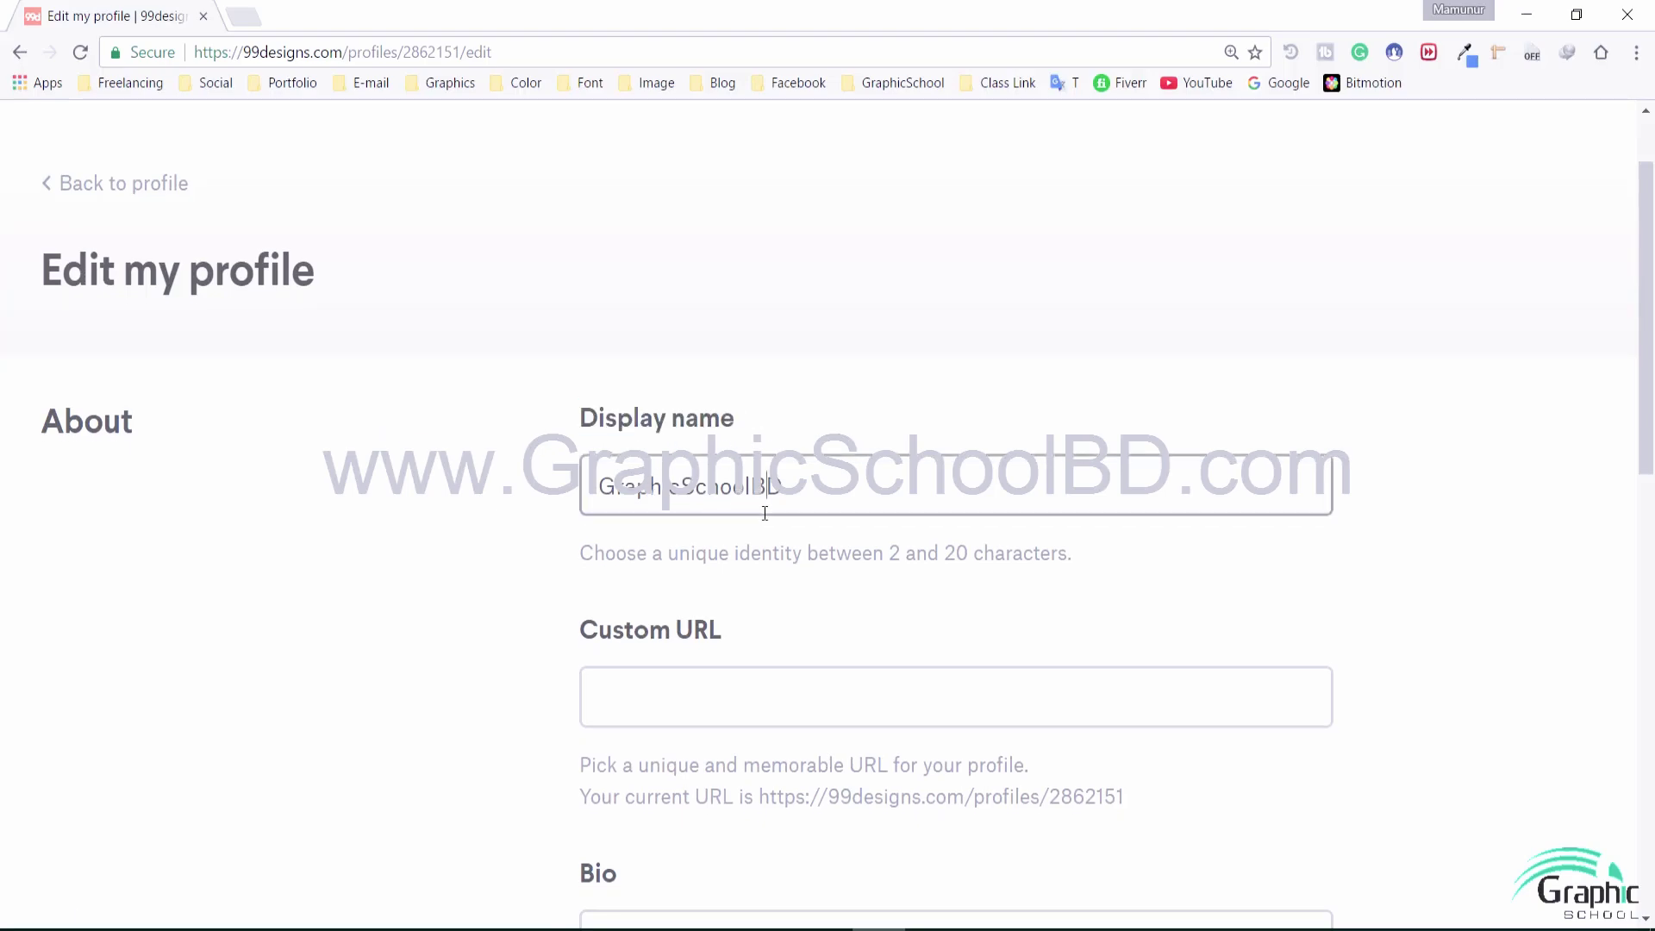
scroll(398, 611, down, 2)
click(671, 468)
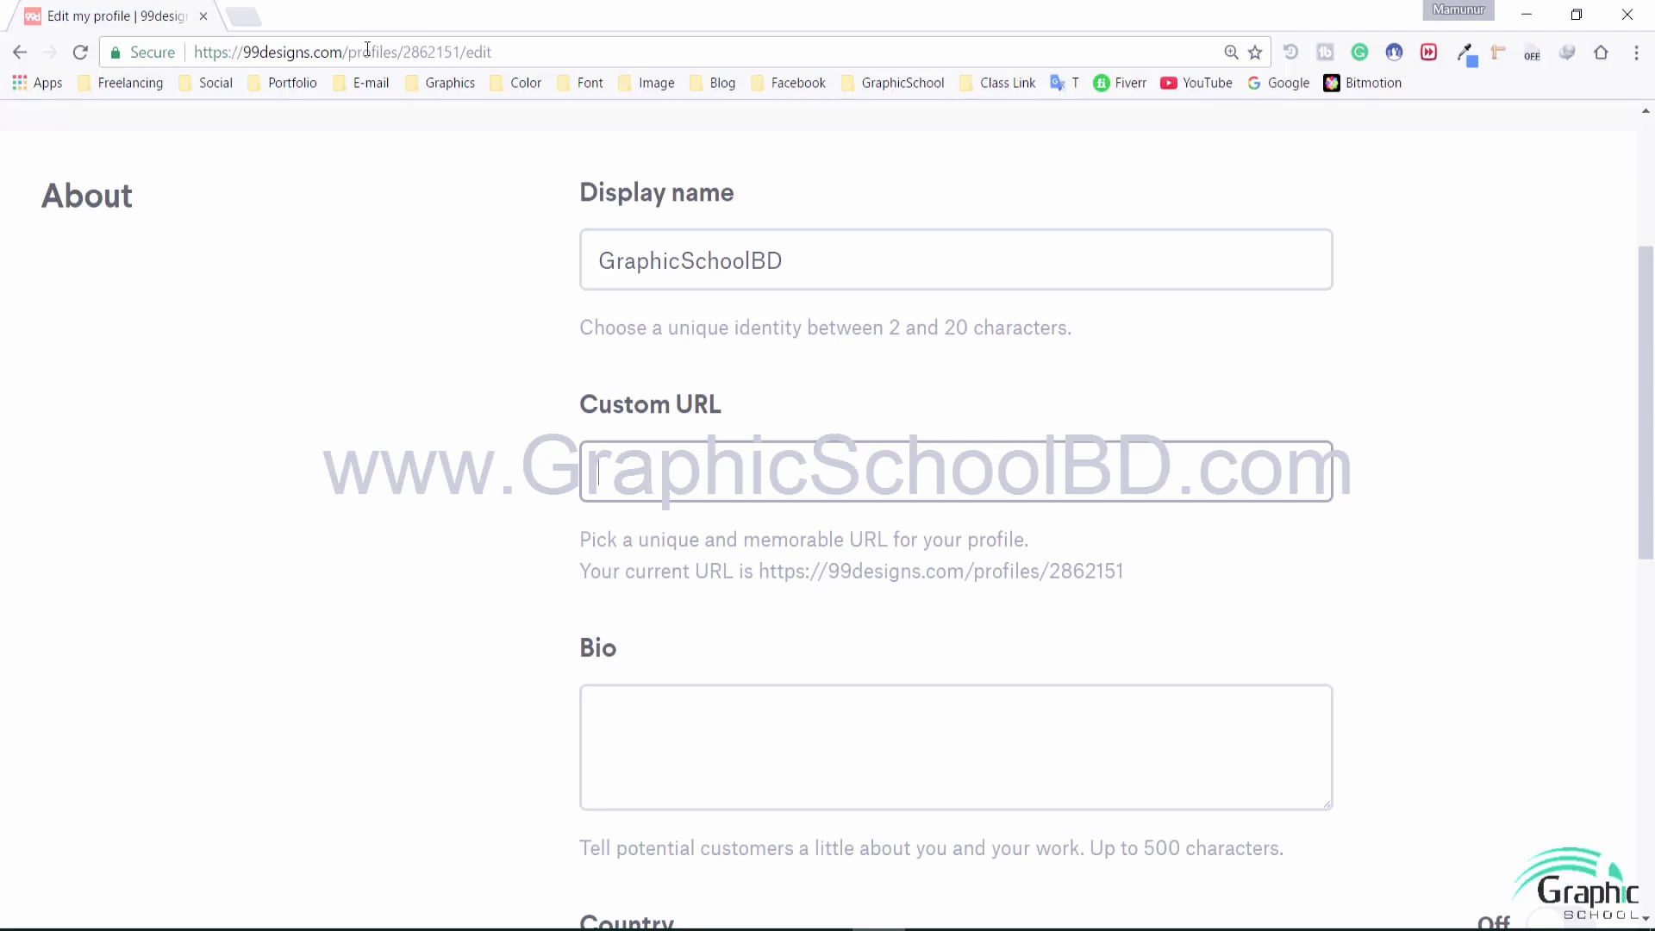
drag(349, 52, 794, 49)
click(394, 286)
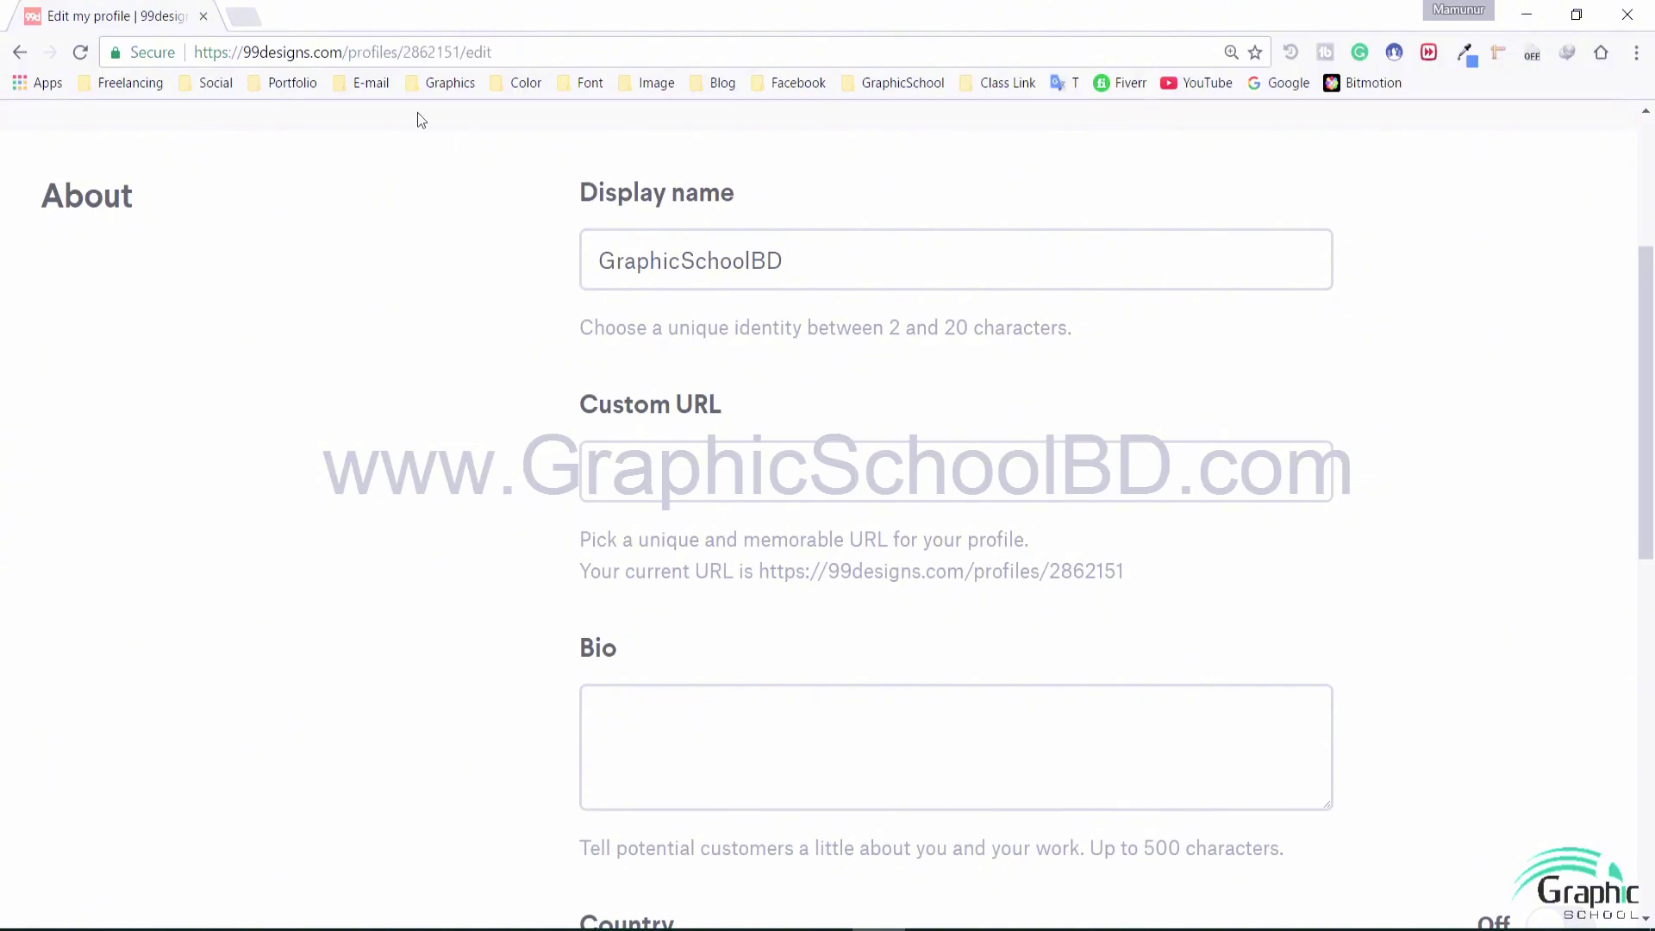
click(656, 478)
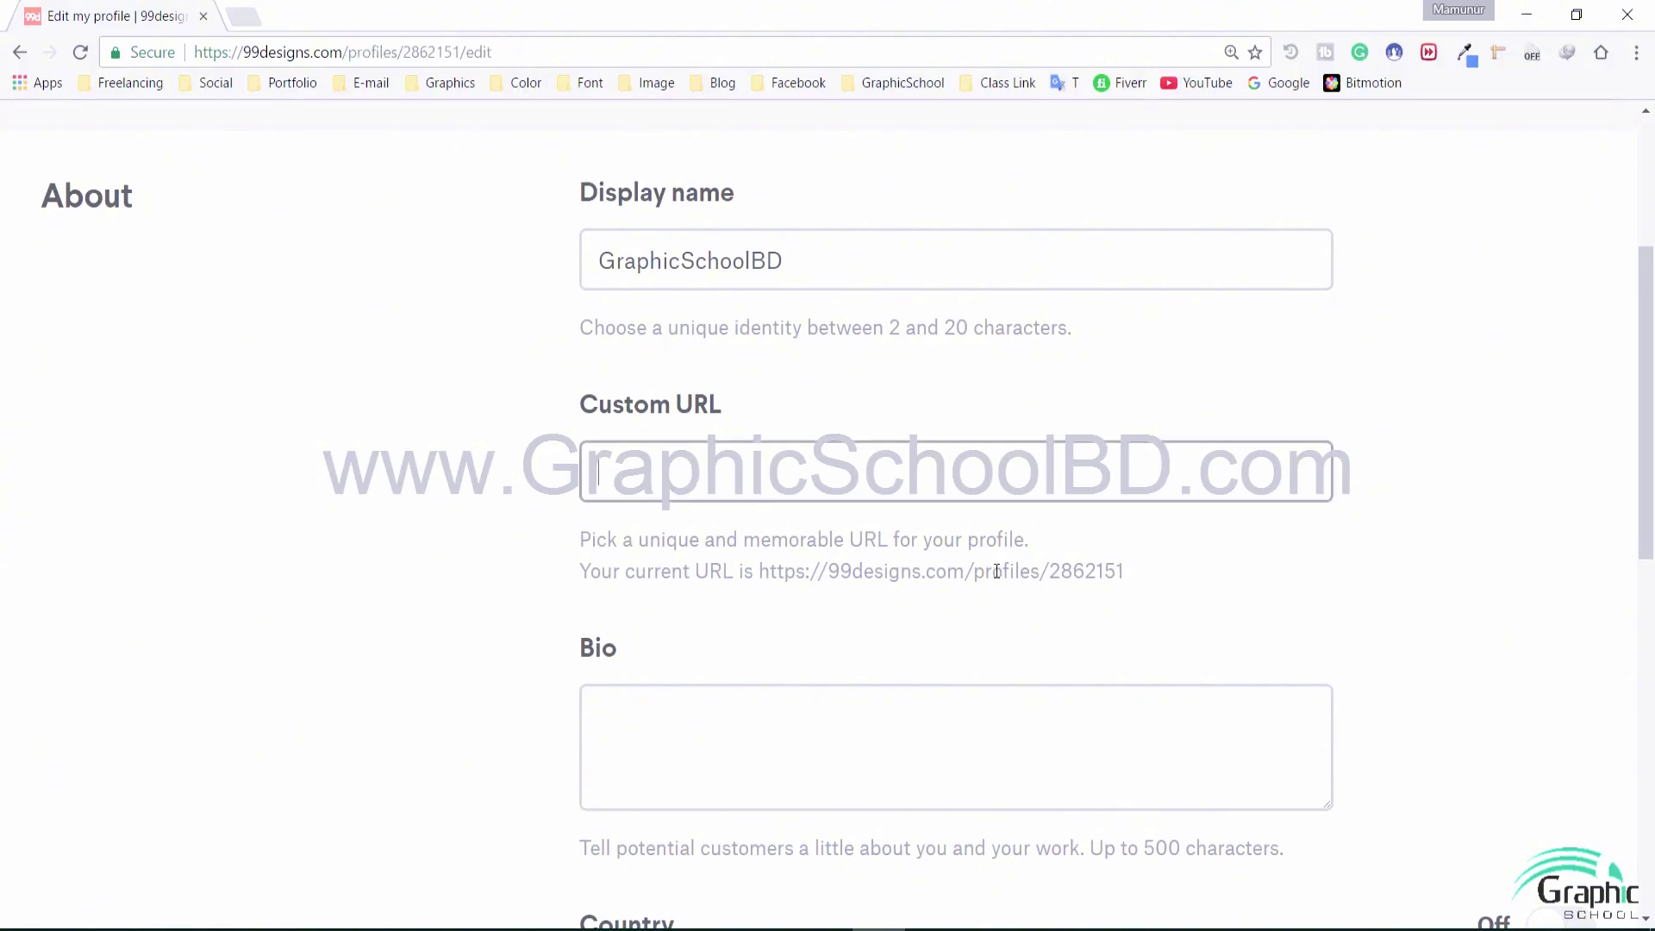
drag(997, 571, 1060, 572)
click(1079, 562)
click(891, 466)
Copy the display name into the Custom URL field and save the profile
drag(838, 283, 314, 293)
key(ctrl+c)
click(603, 474)
key(ctrl+v)
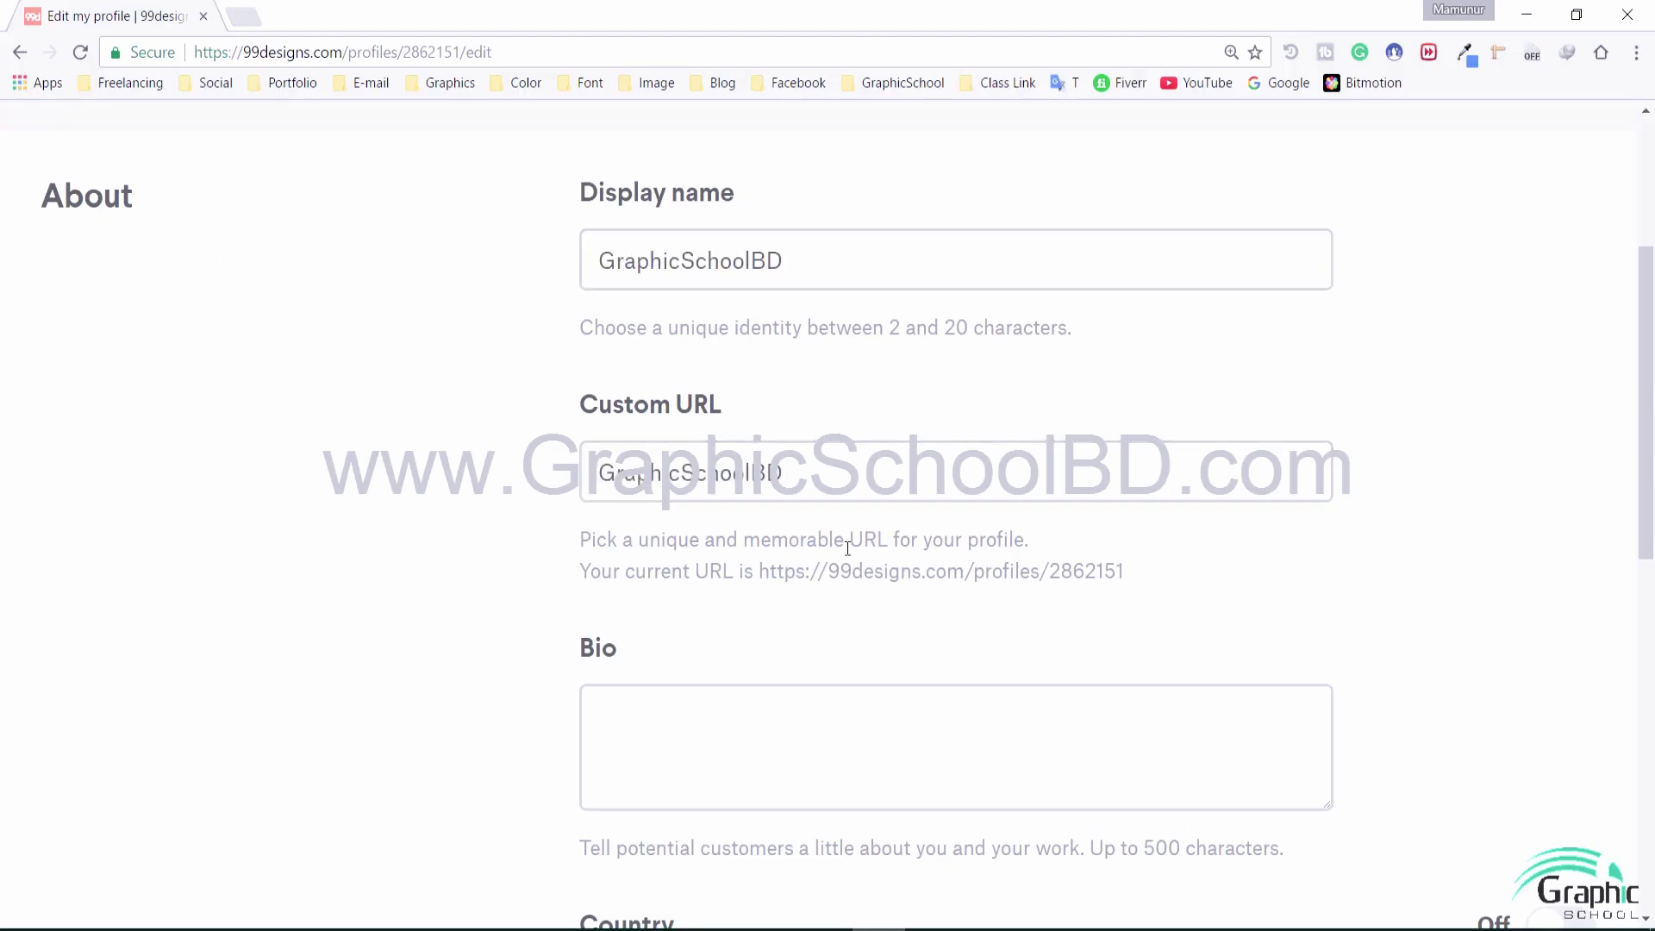
scroll(853, 541, down, 4)
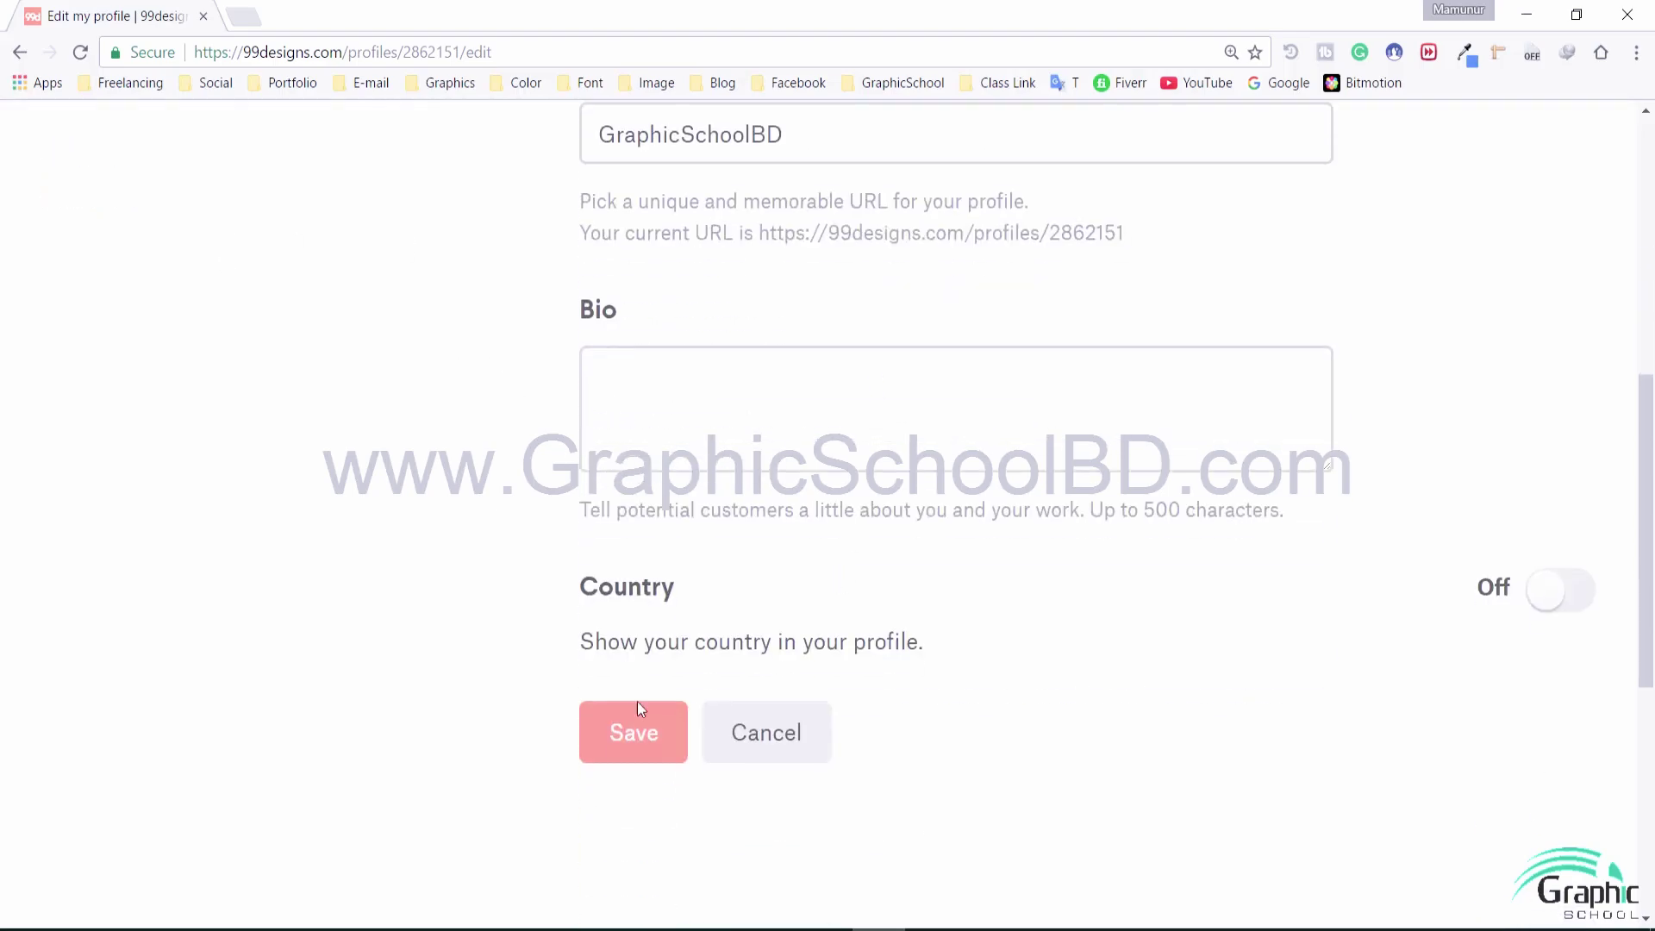
click(630, 735)
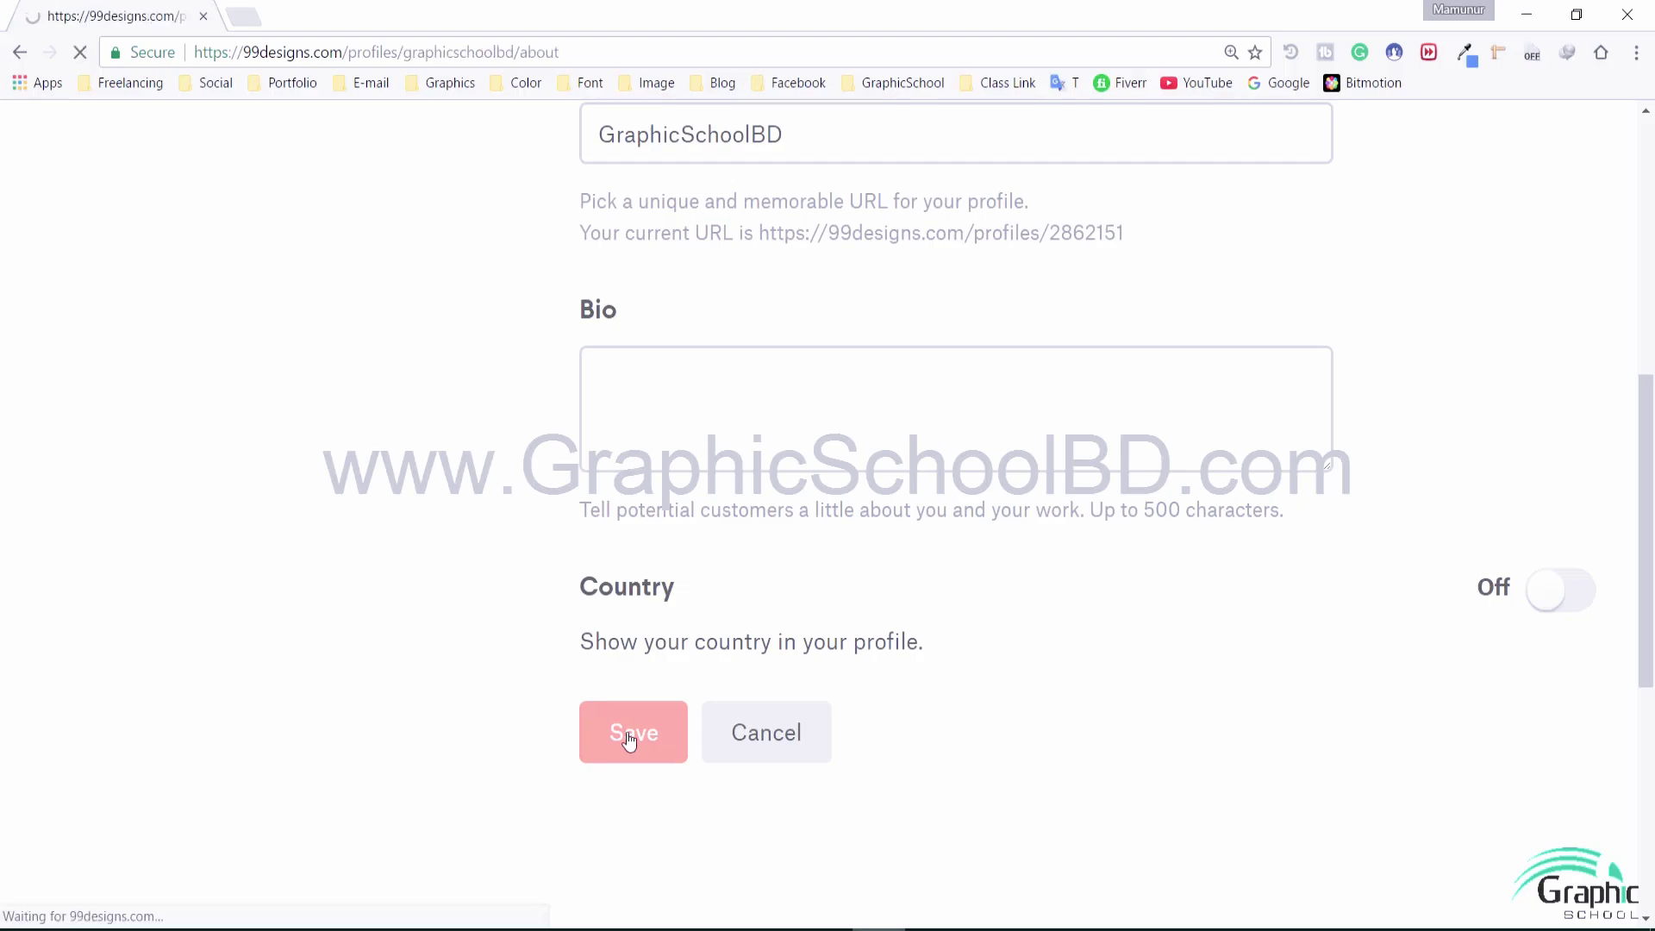
scroll(640, 573, down, 7)
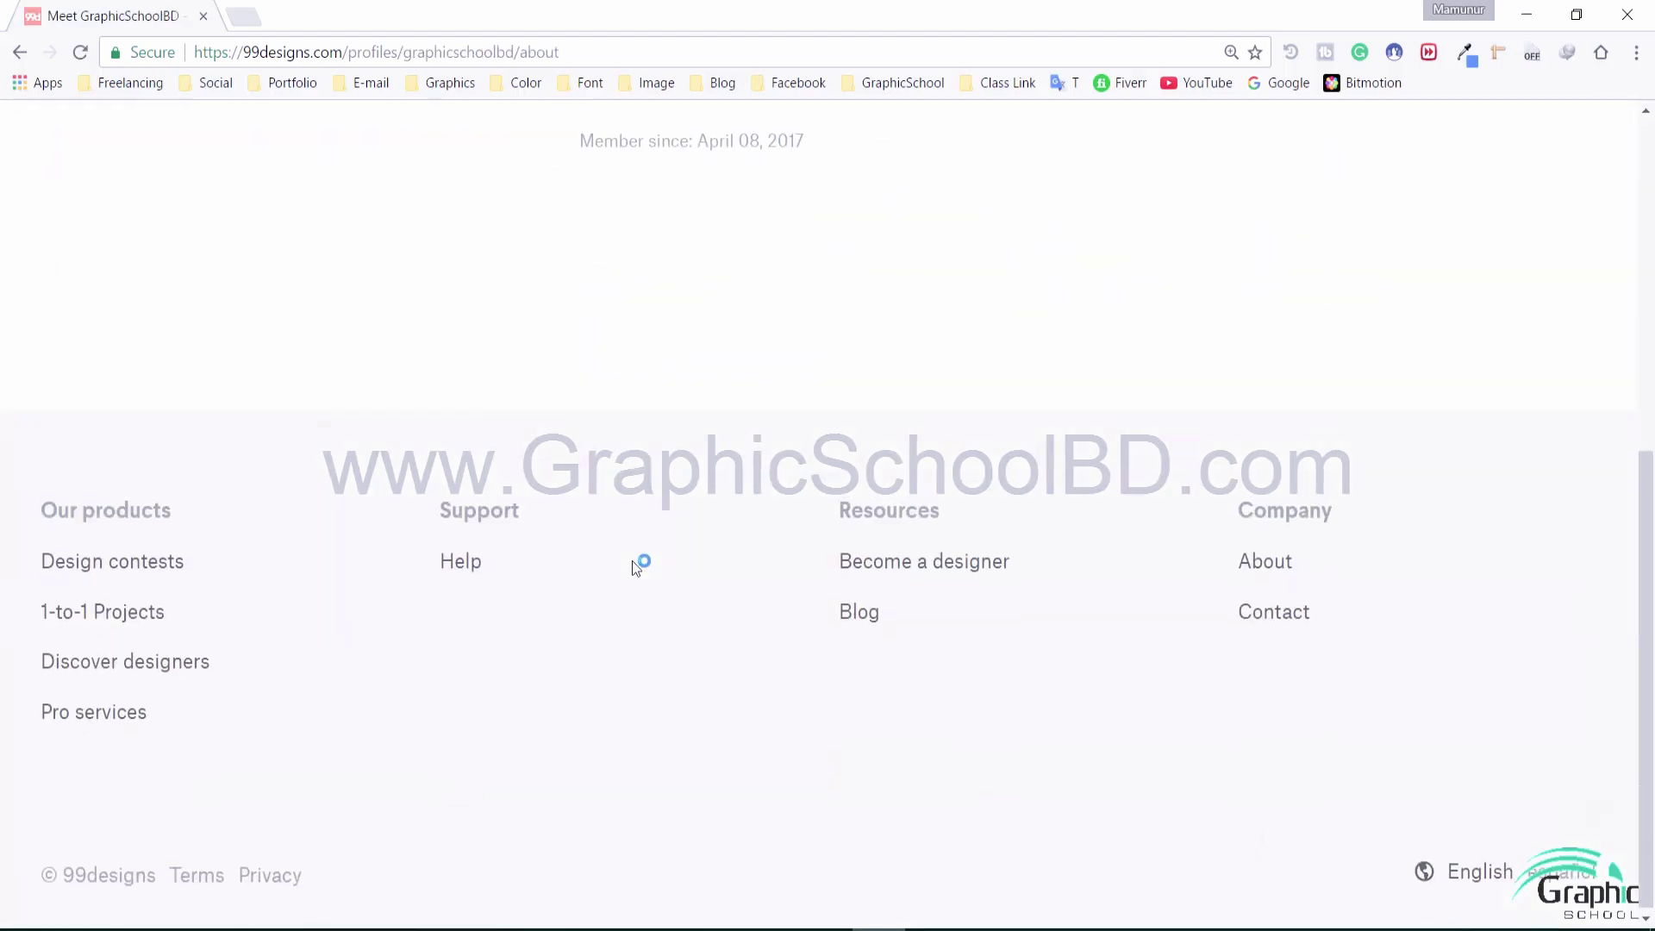
scroll(633, 560, up, 6)
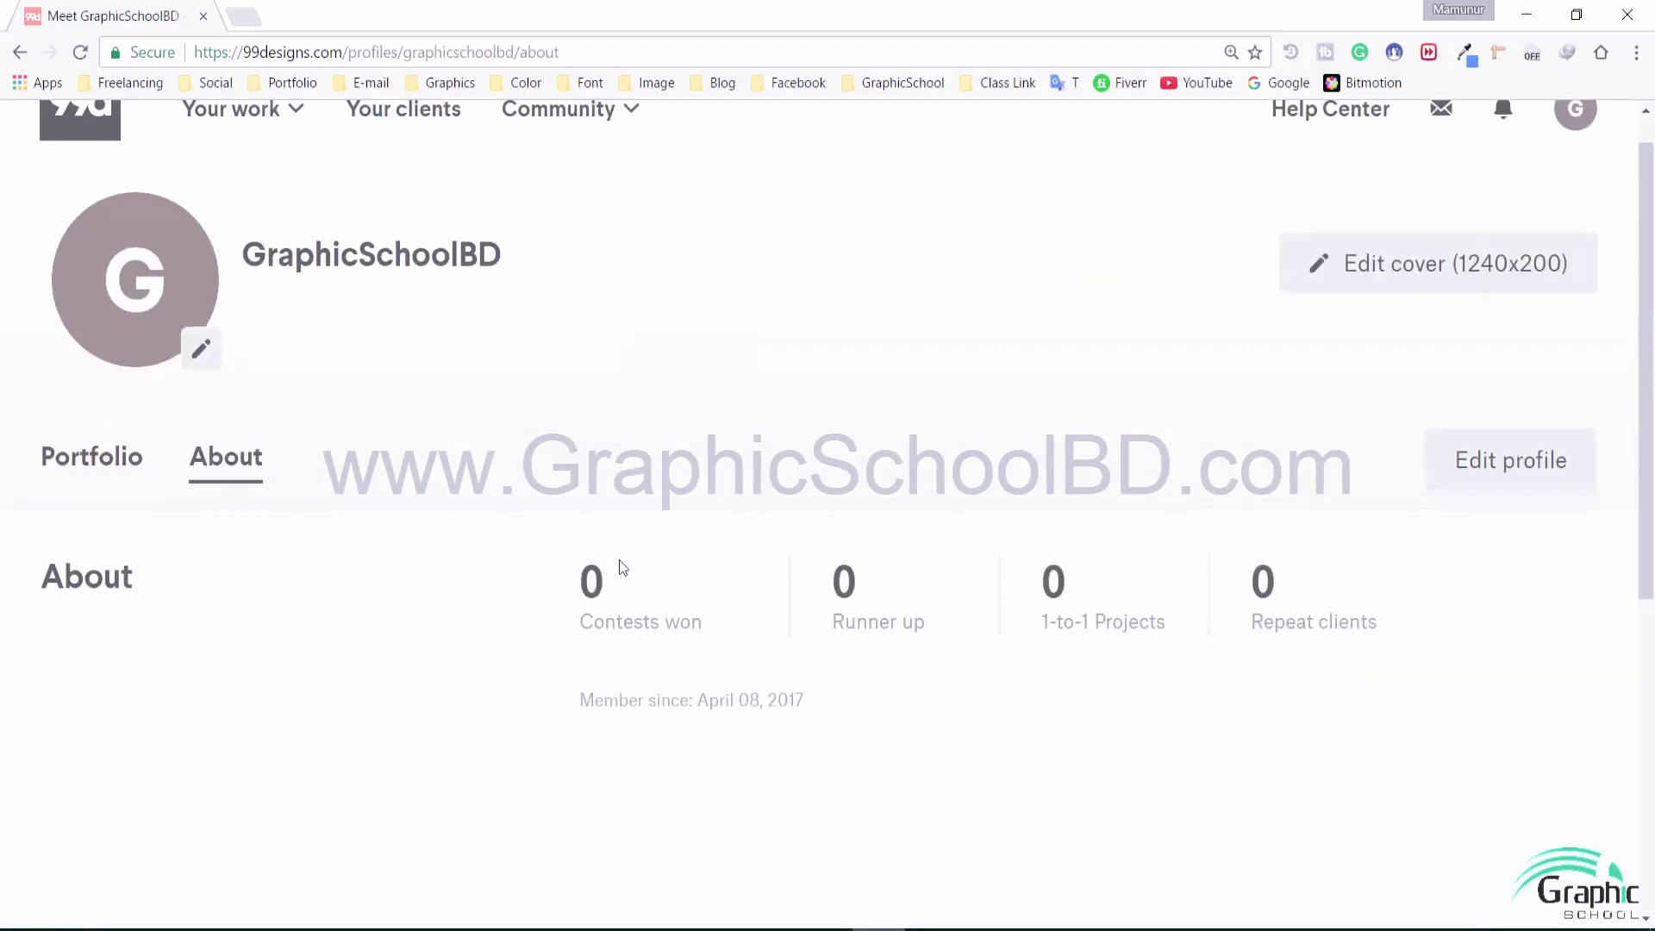
Review the Edit my profile fields and custom URL, leaving the Bio box blank
click(1558, 473)
scroll(745, 519, down, 5)
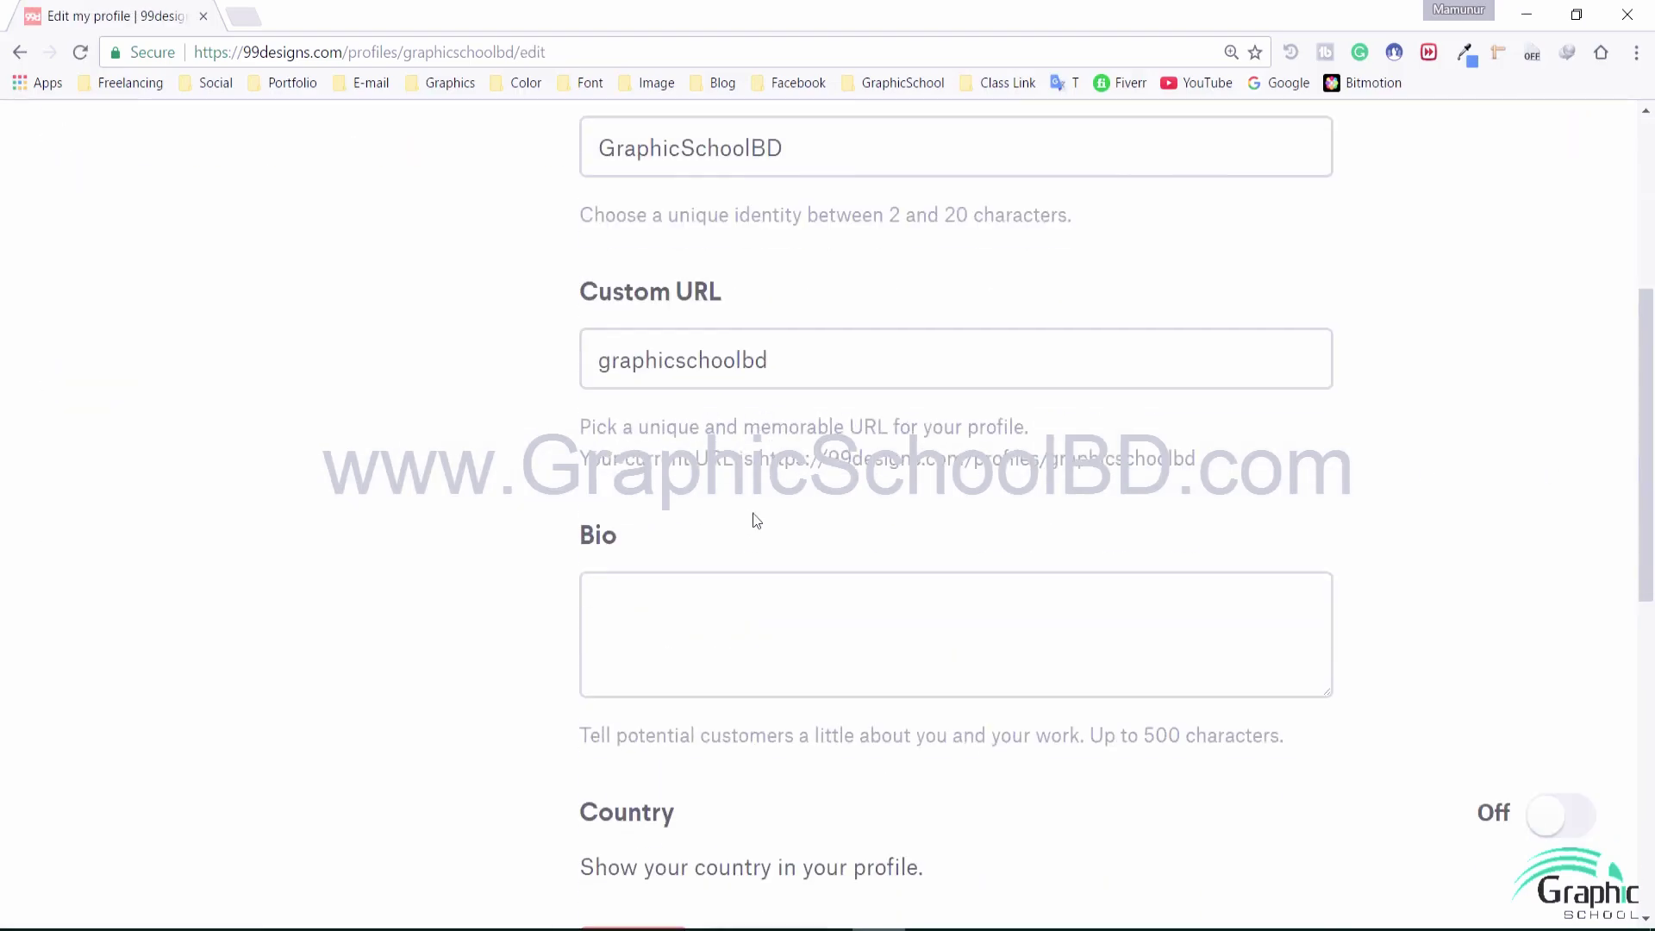
scroll(762, 520, down, 2)
click(758, 517)
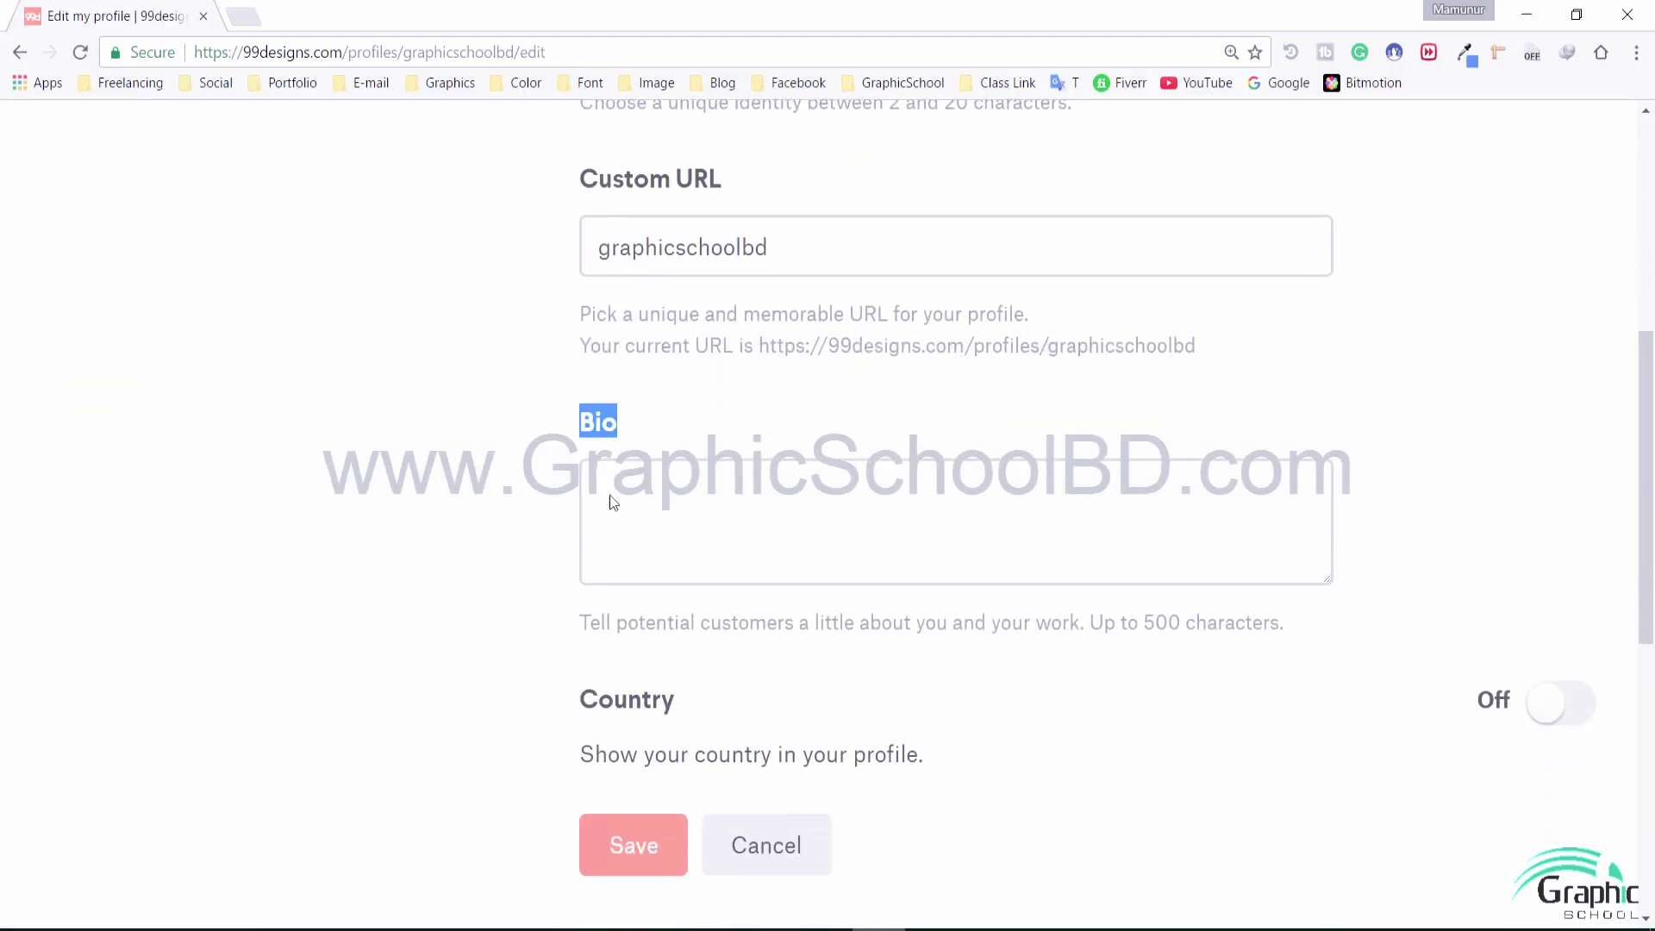
drag(601, 623, 1119, 623)
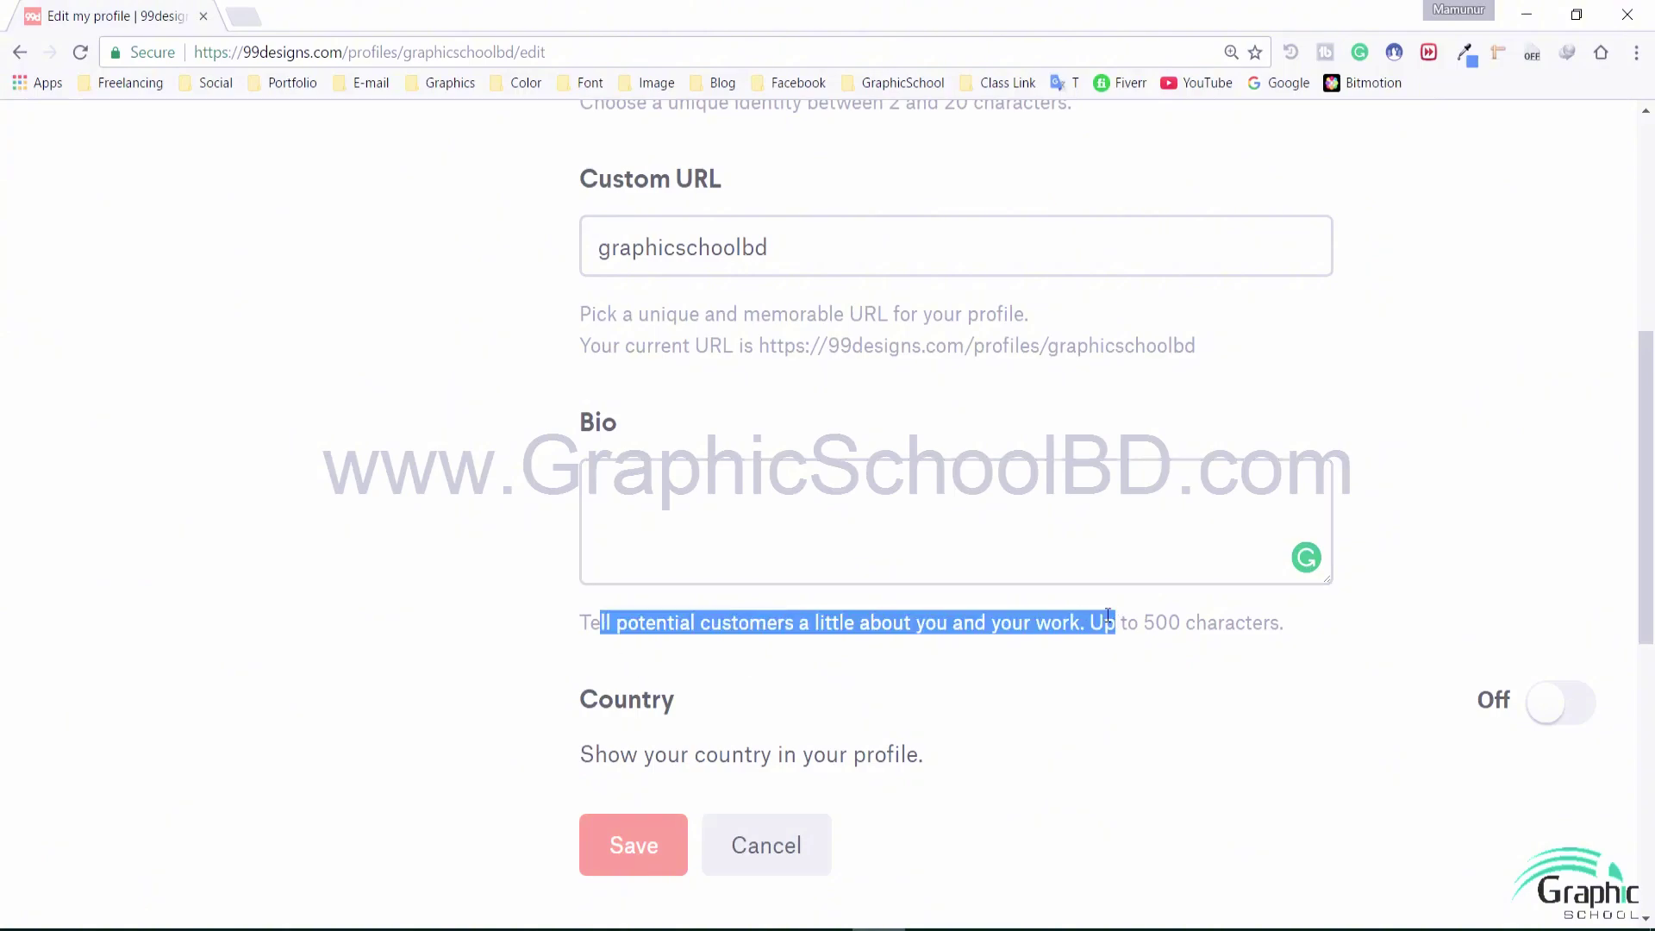
click(915, 511)
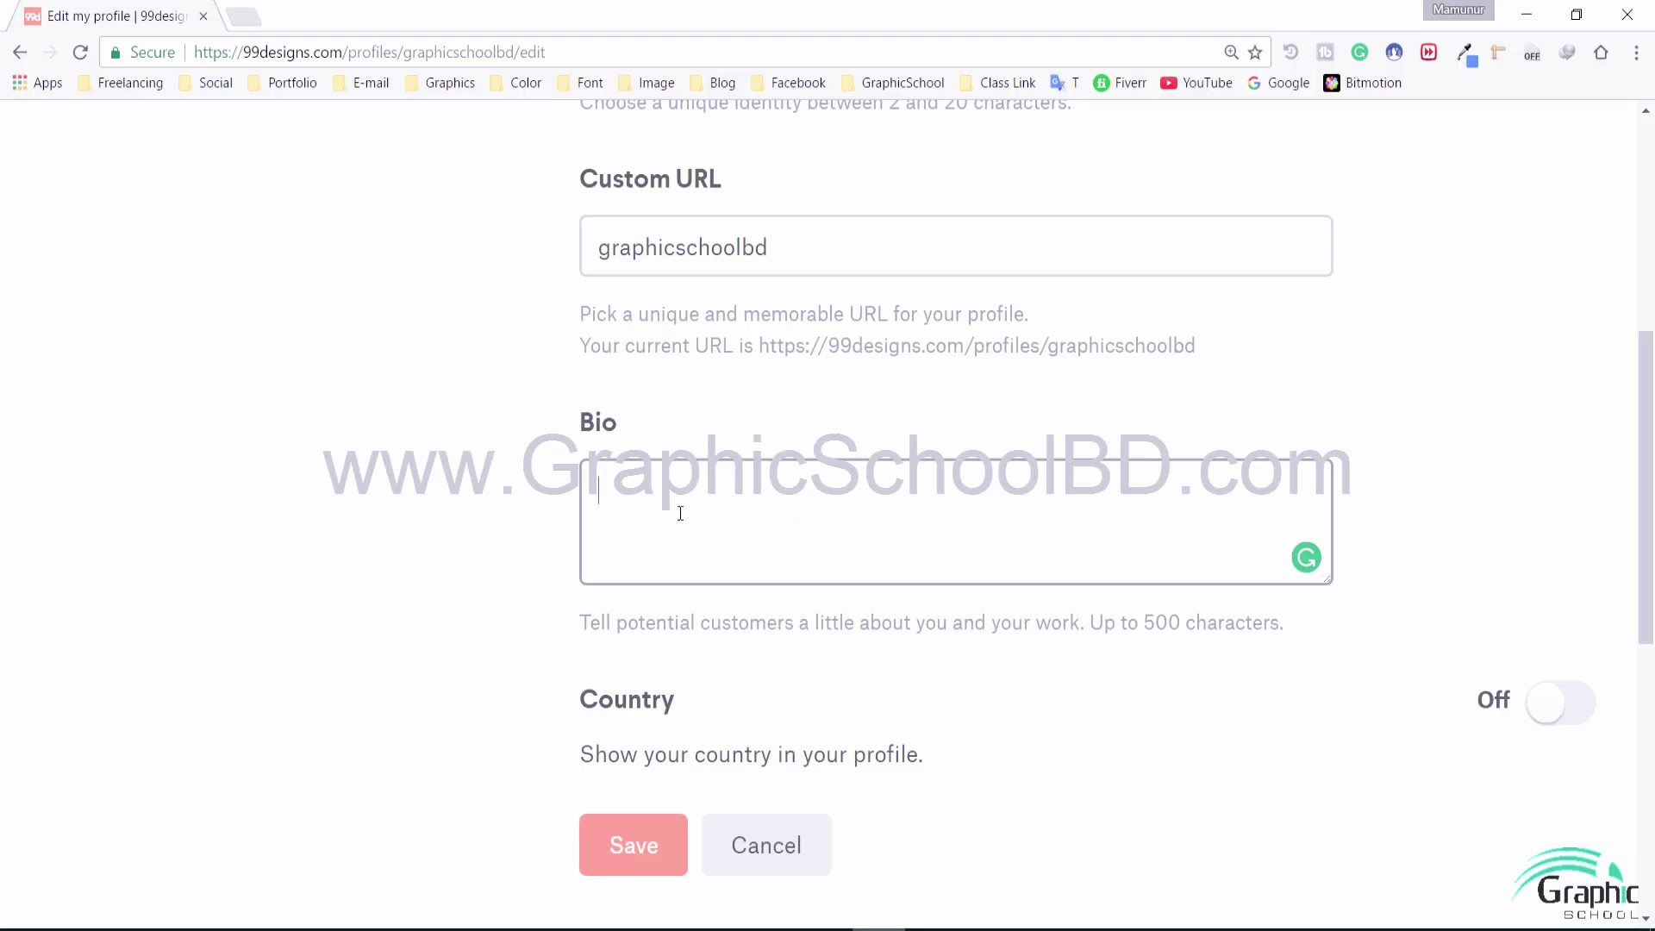
drag(605, 293, 1202, 353)
click(1301, 395)
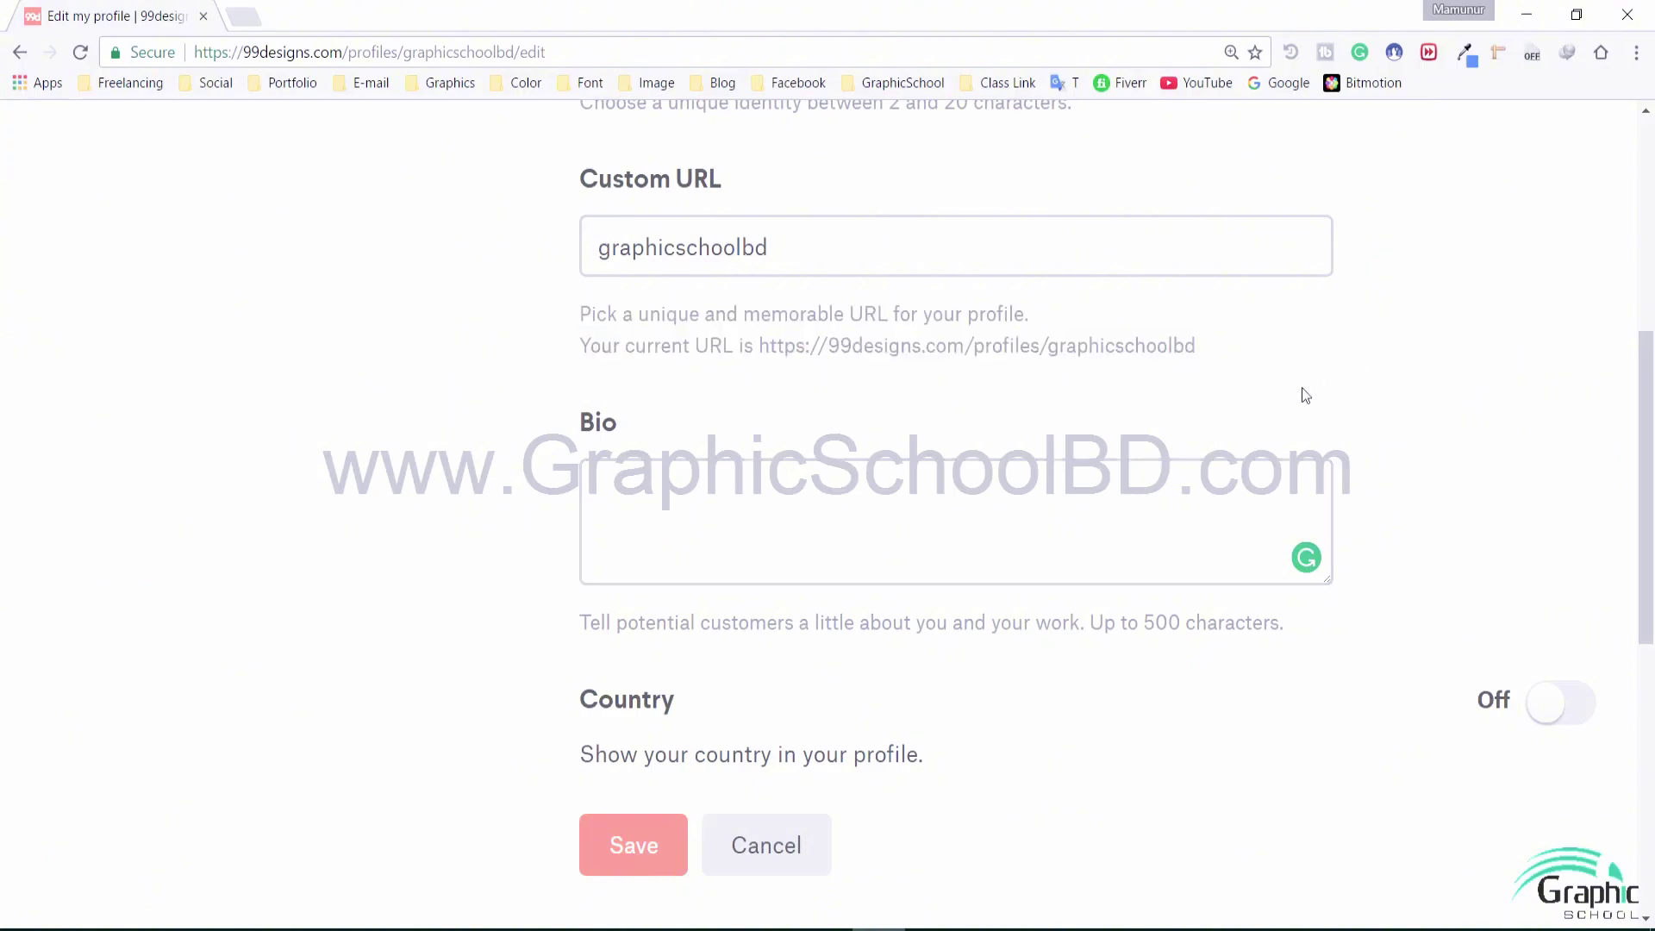
click(998, 493)
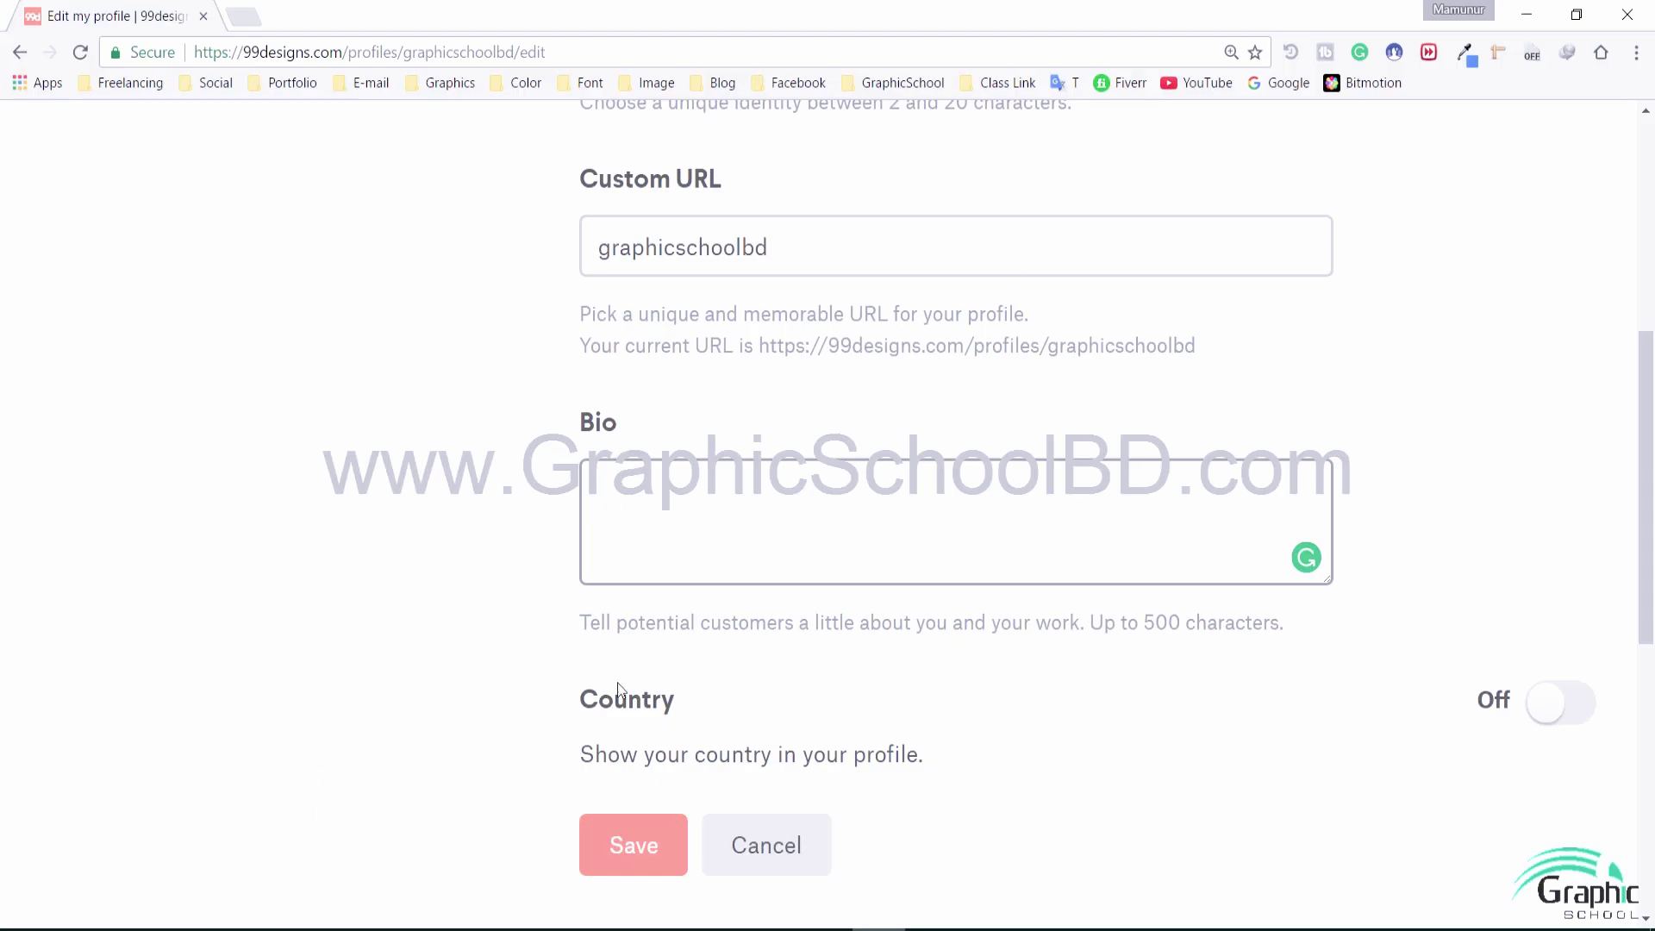
click(805, 669)
scroll(1138, 689, down, 1)
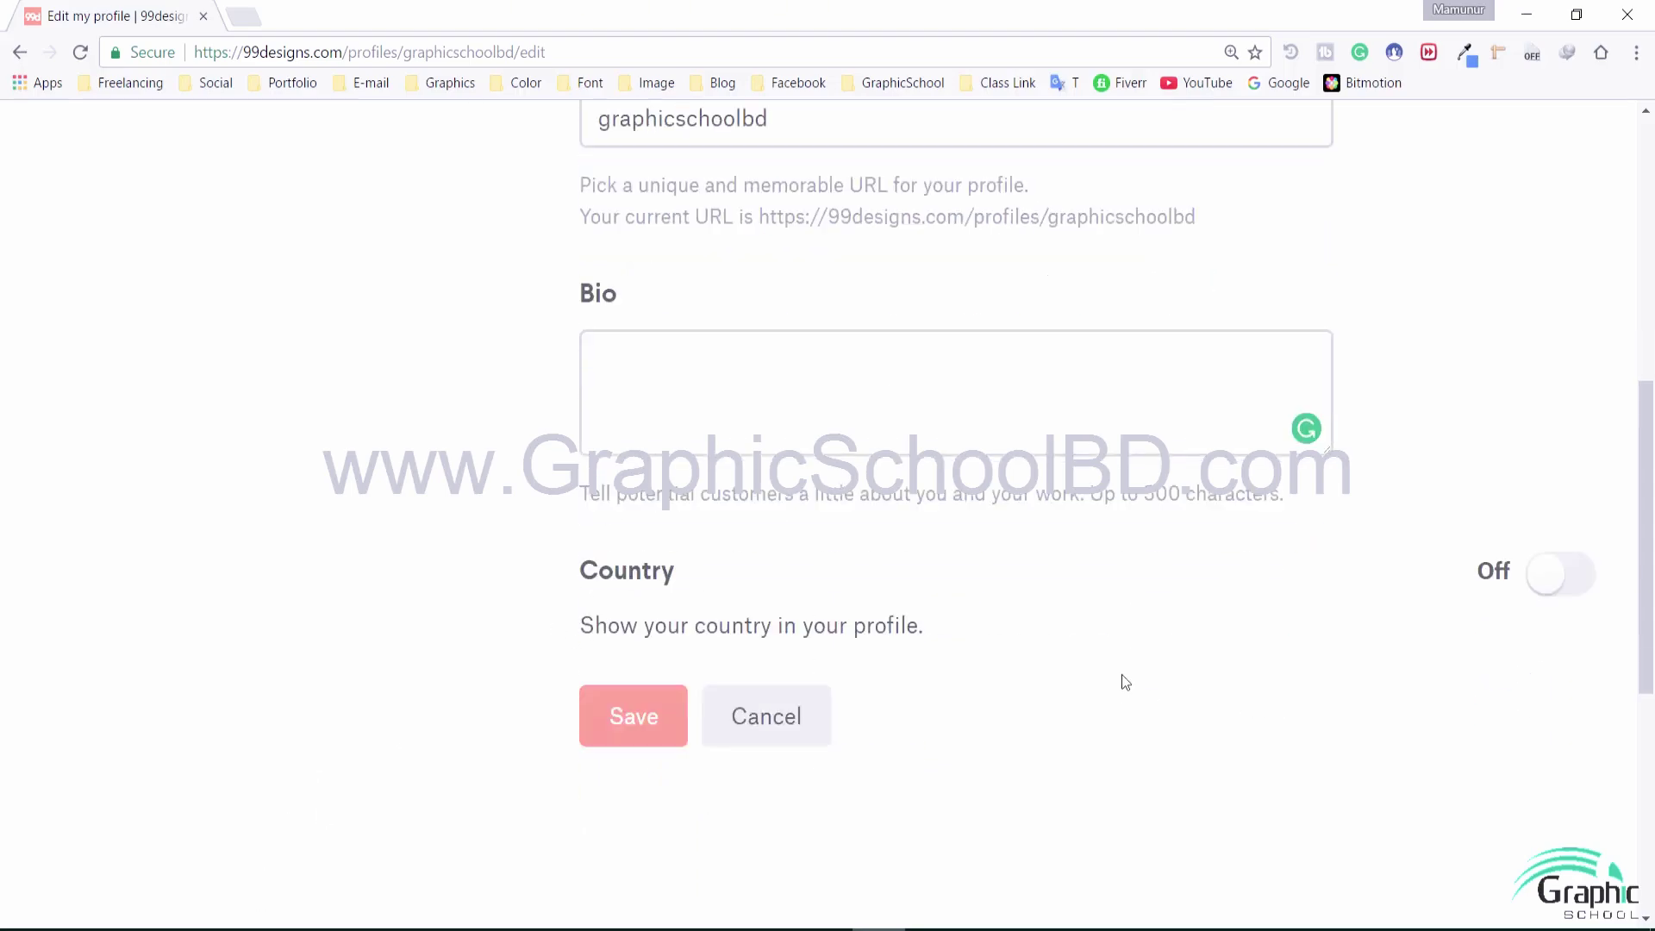
scroll(1121, 674, down, 1)
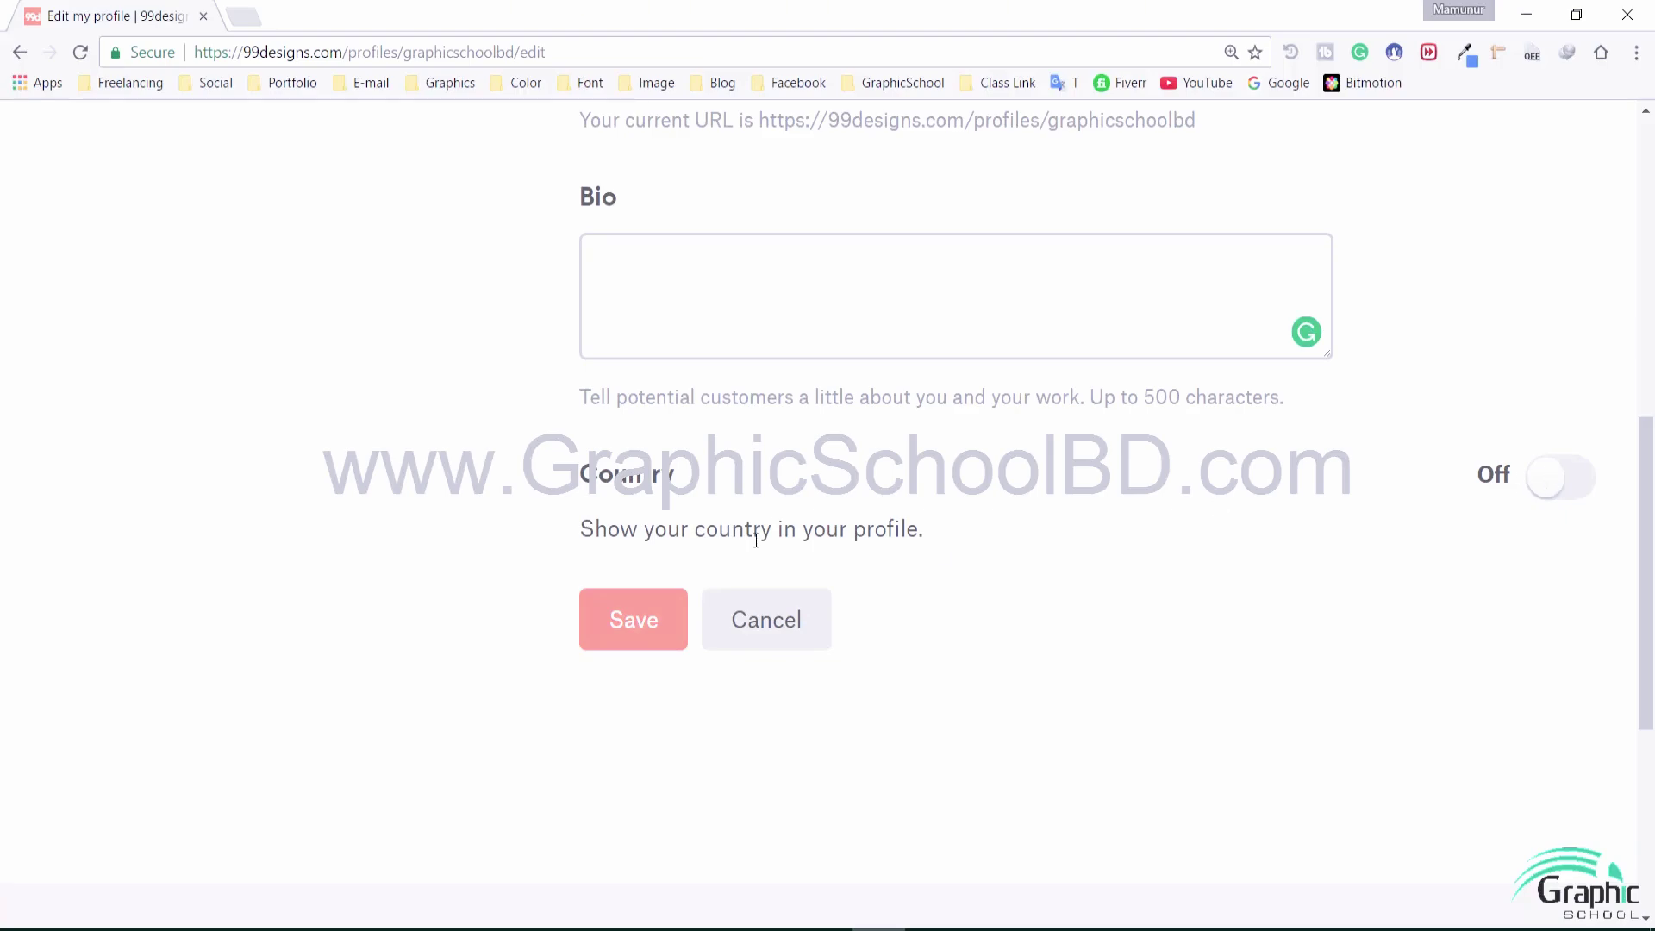
scroll(756, 541, up, 7)
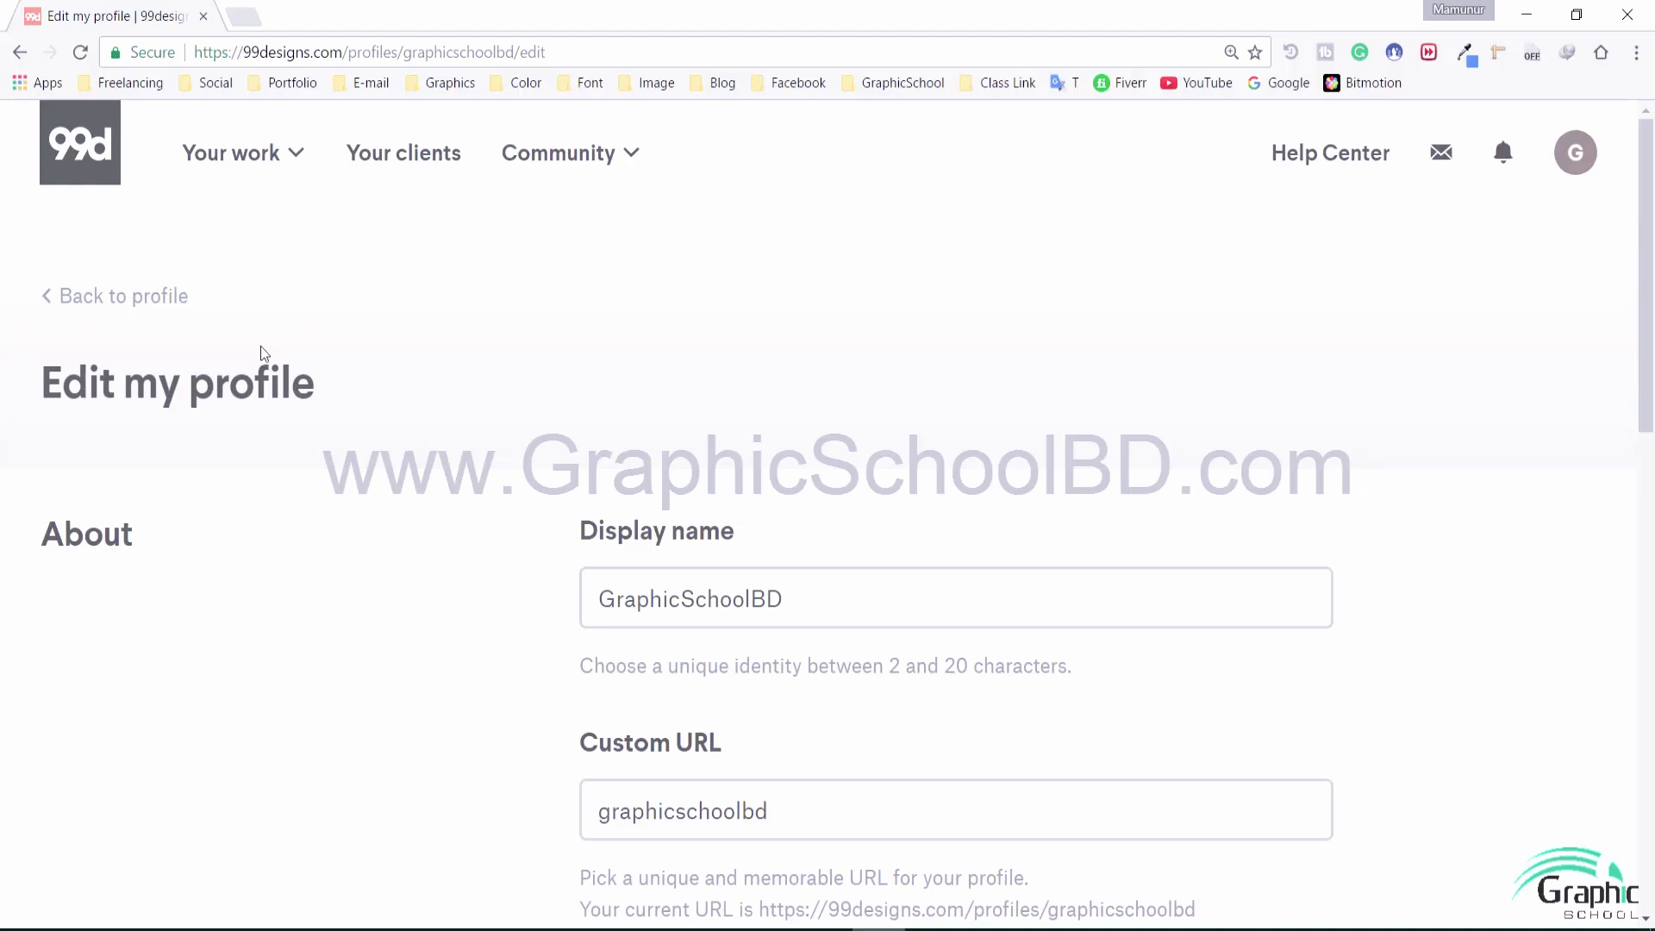
Return from the edit form to the public profile page
click(82, 299)
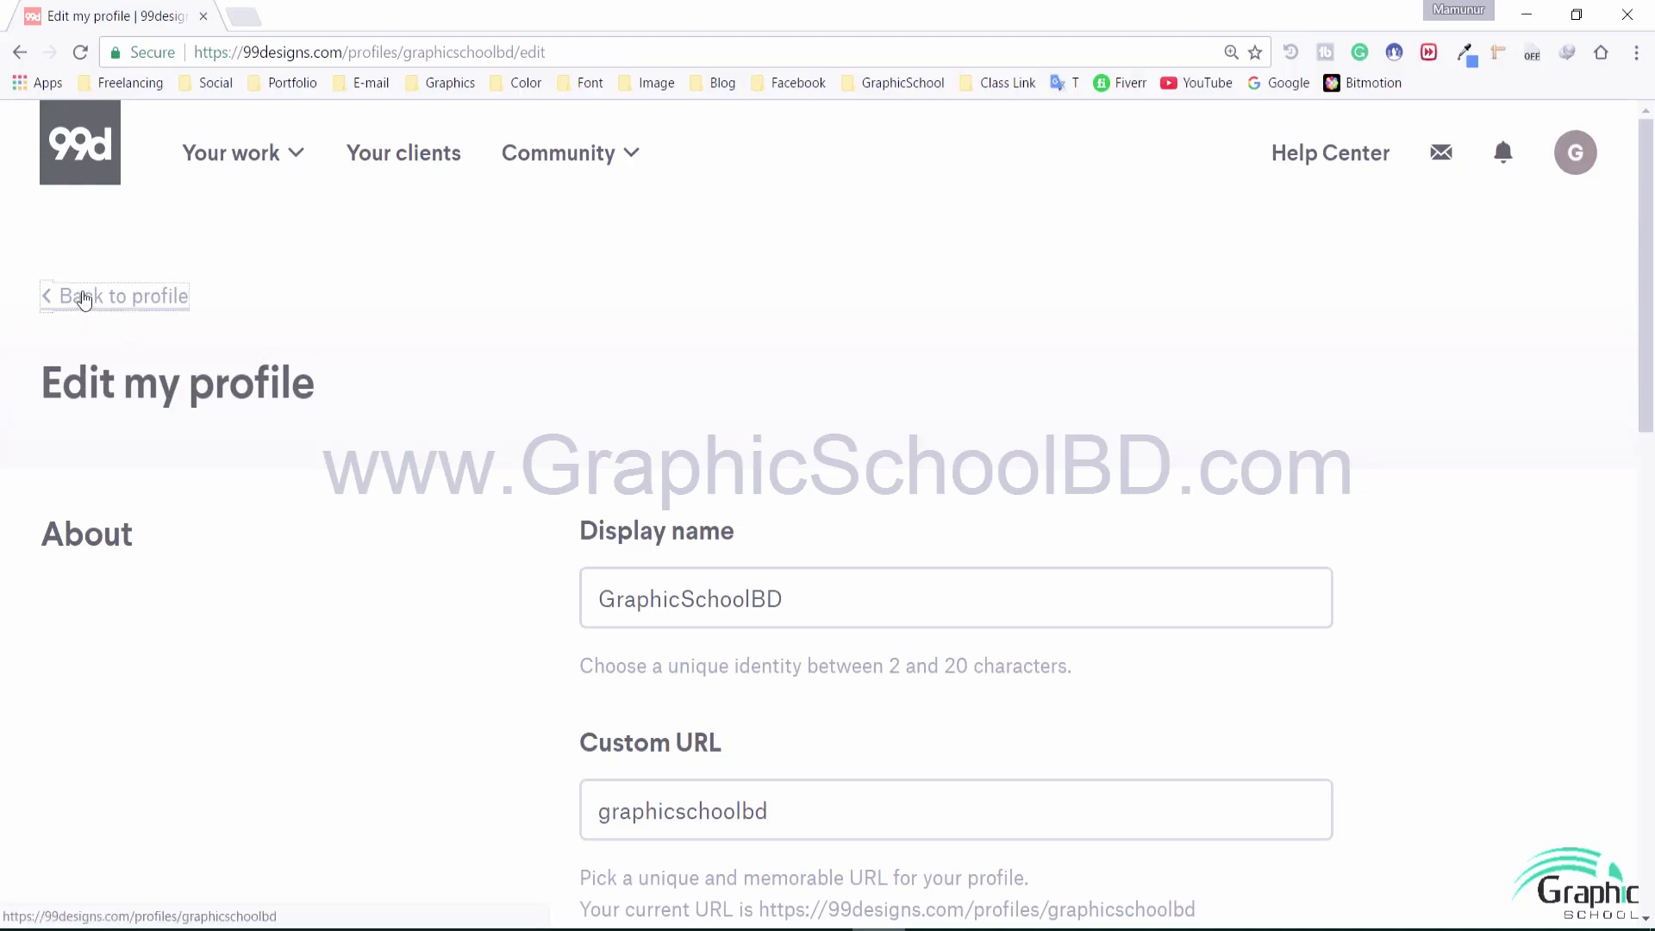
scroll(736, 583, down, 3)
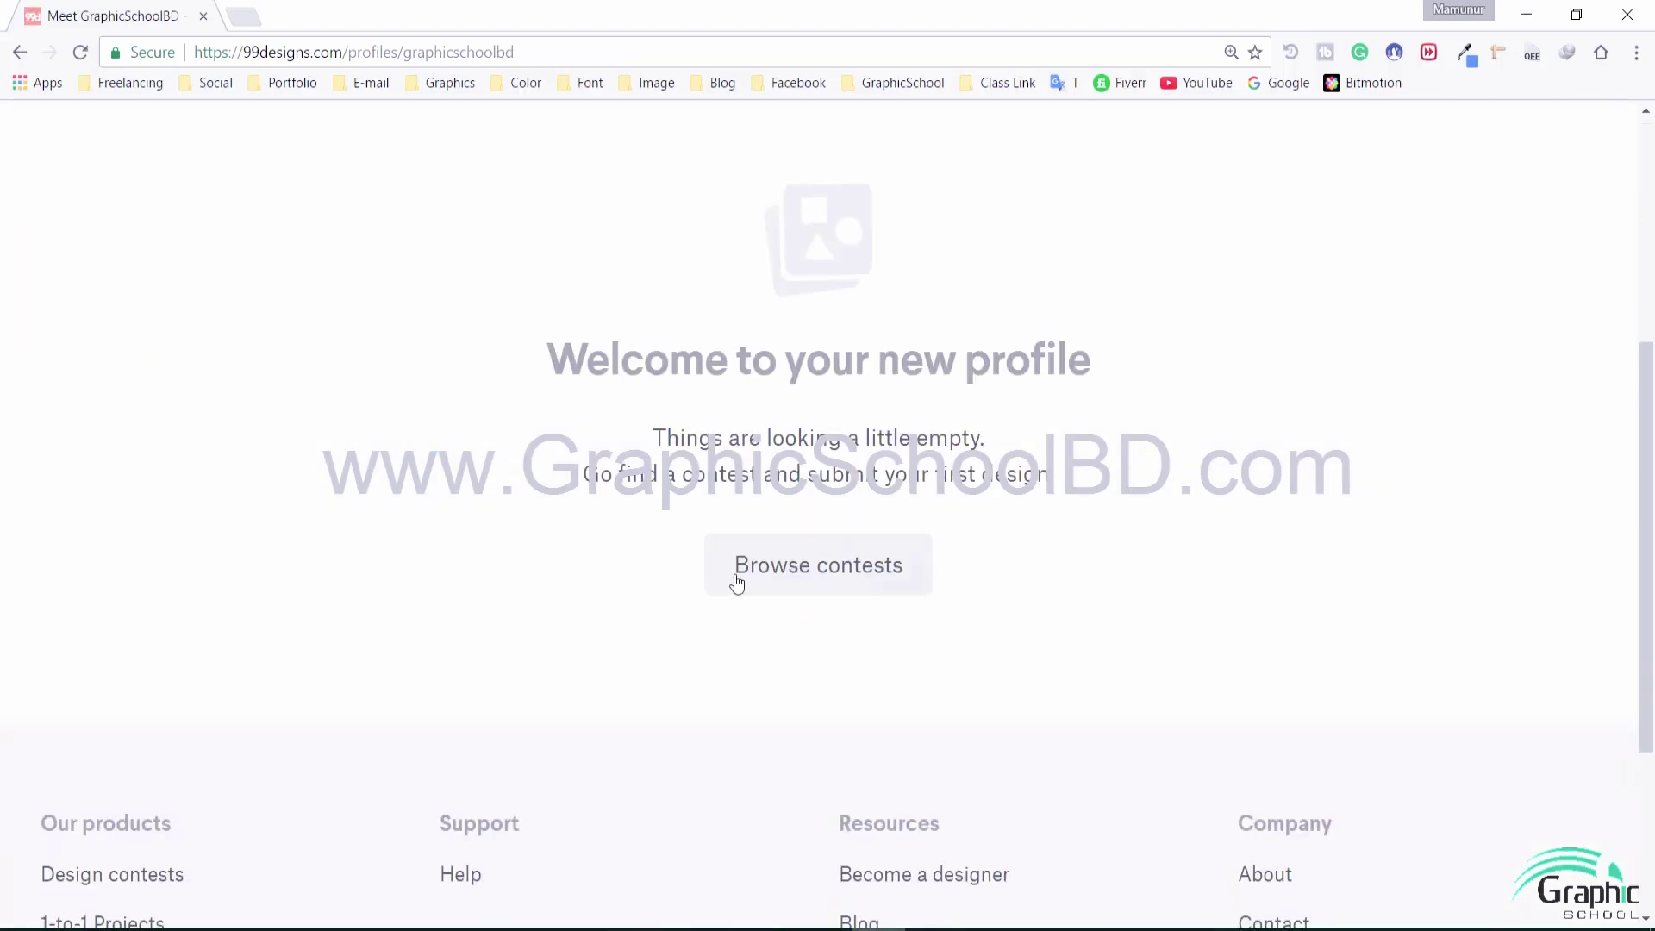
scroll(737, 584, up, 3)
click(1485, 514)
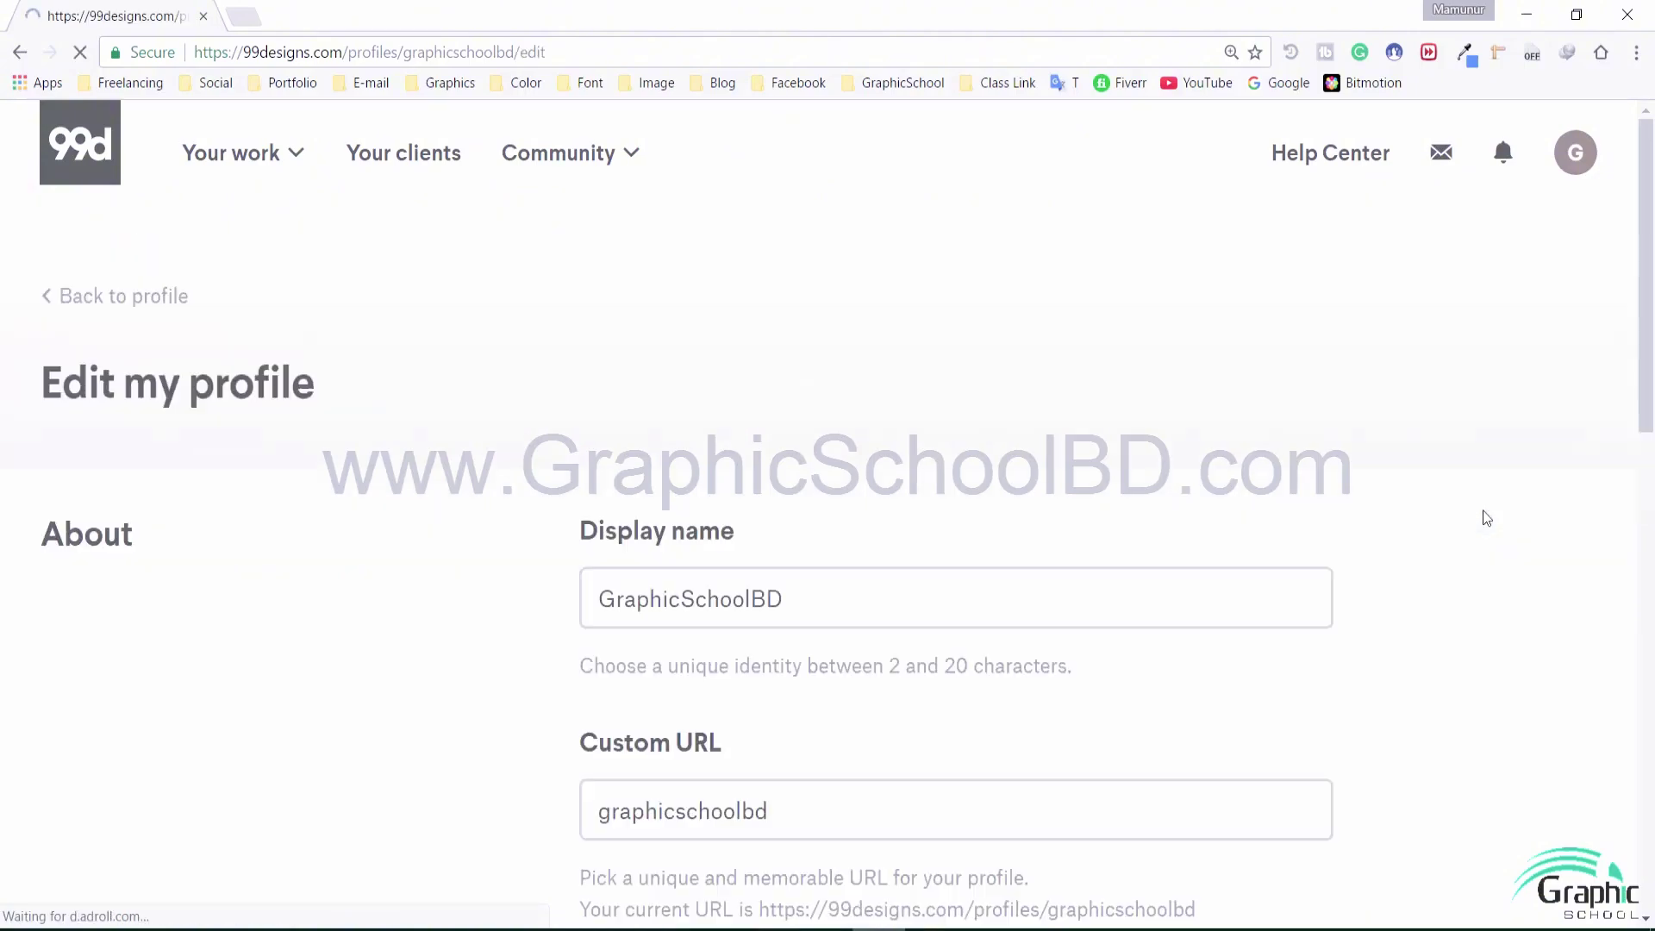
scroll(854, 599, down, 10)
scroll(813, 583, up, 10)
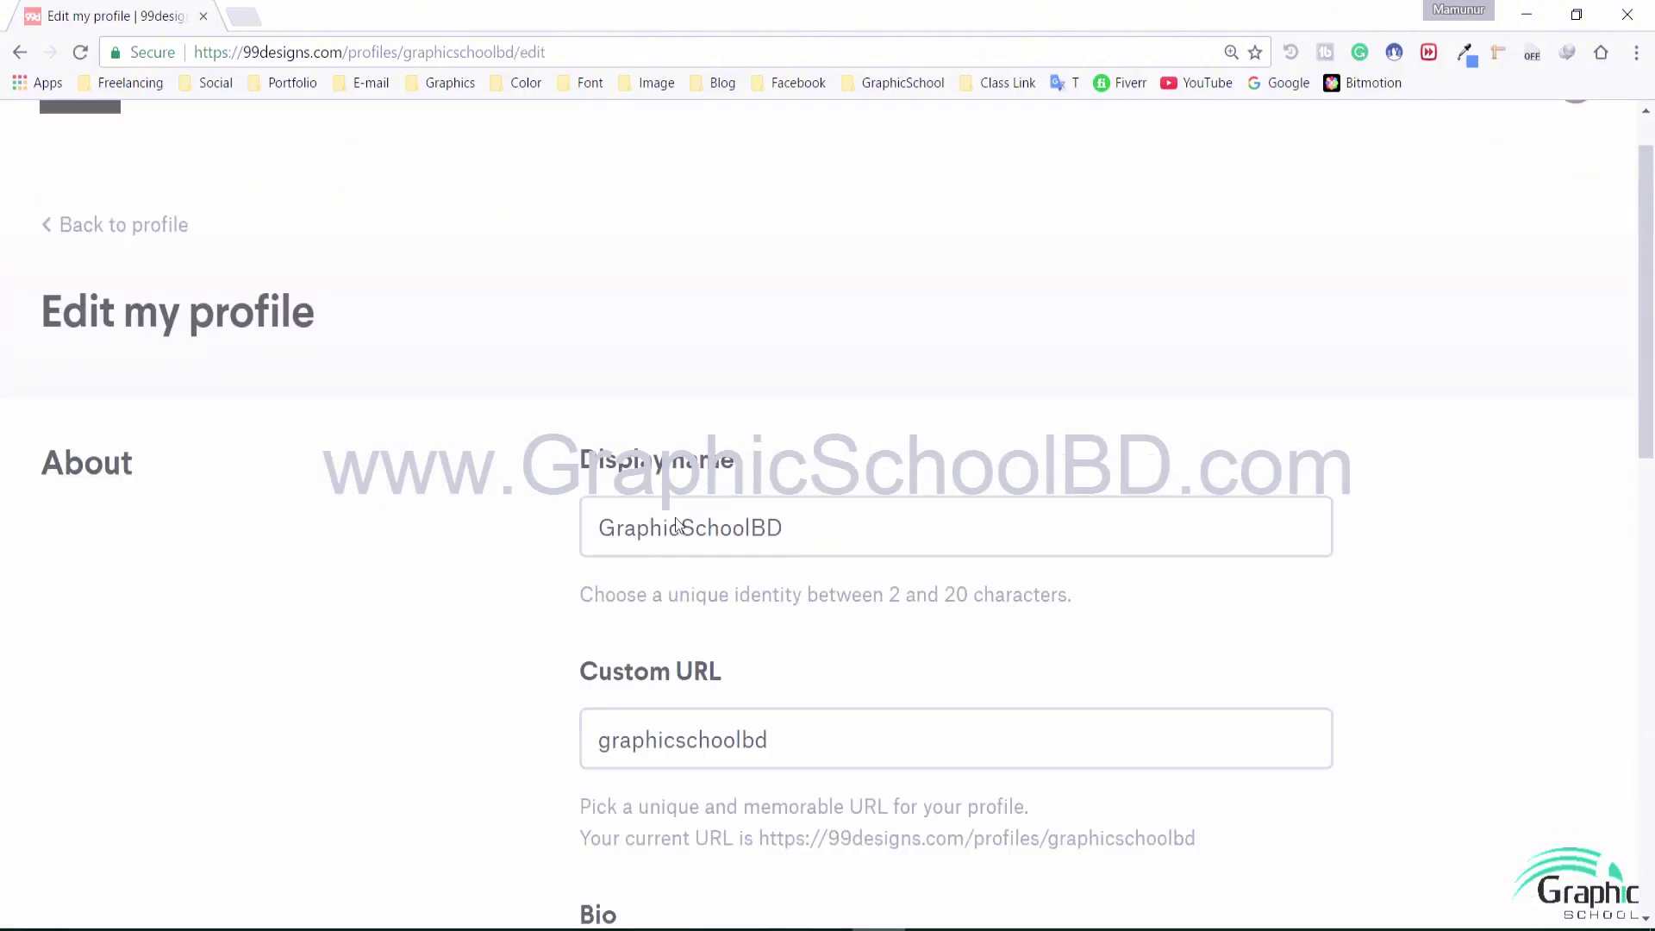
scroll(679, 525, up, 1)
click(49, 300)
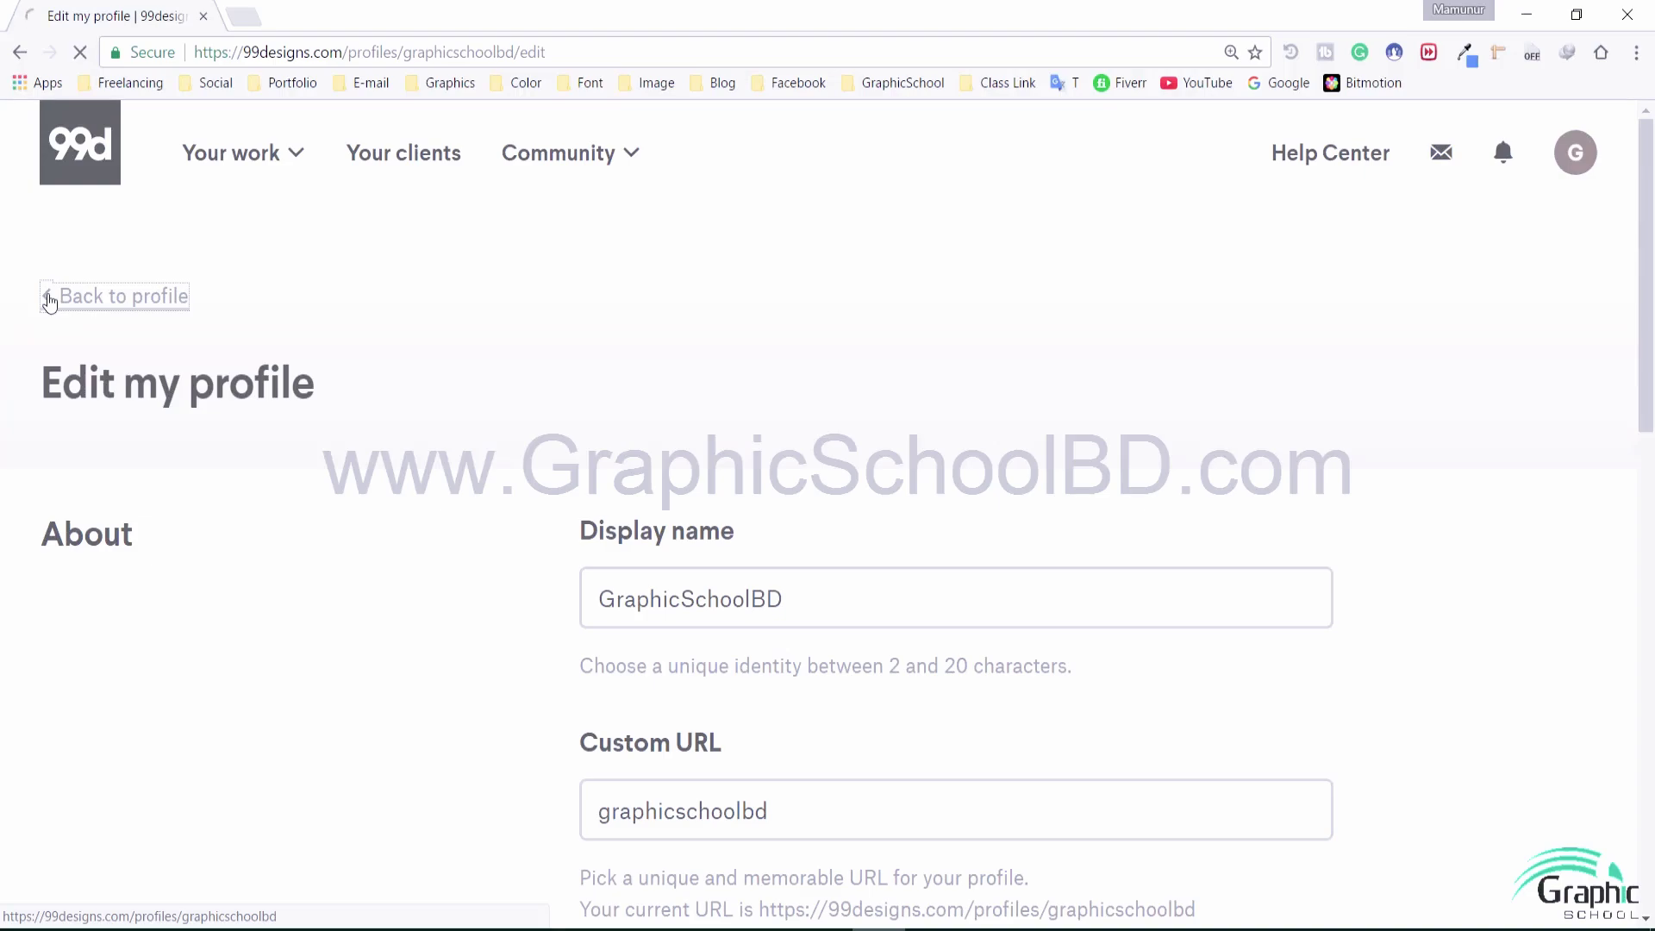
scroll(854, 554, down, 3)
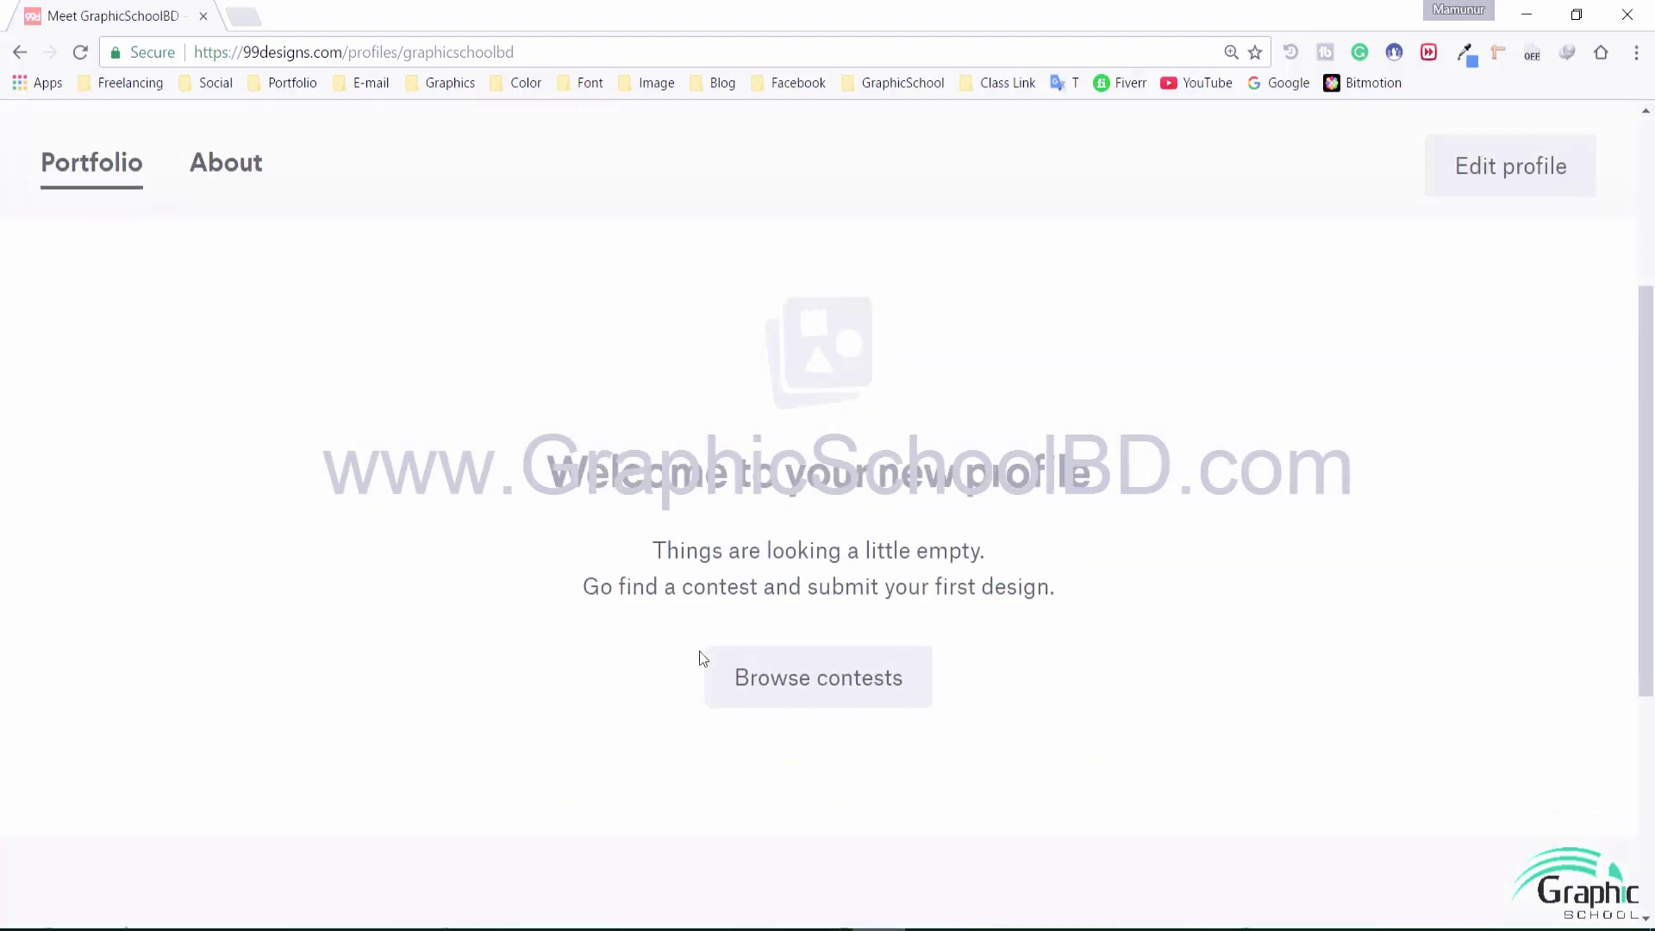
scroll(862, 687, up, 3)
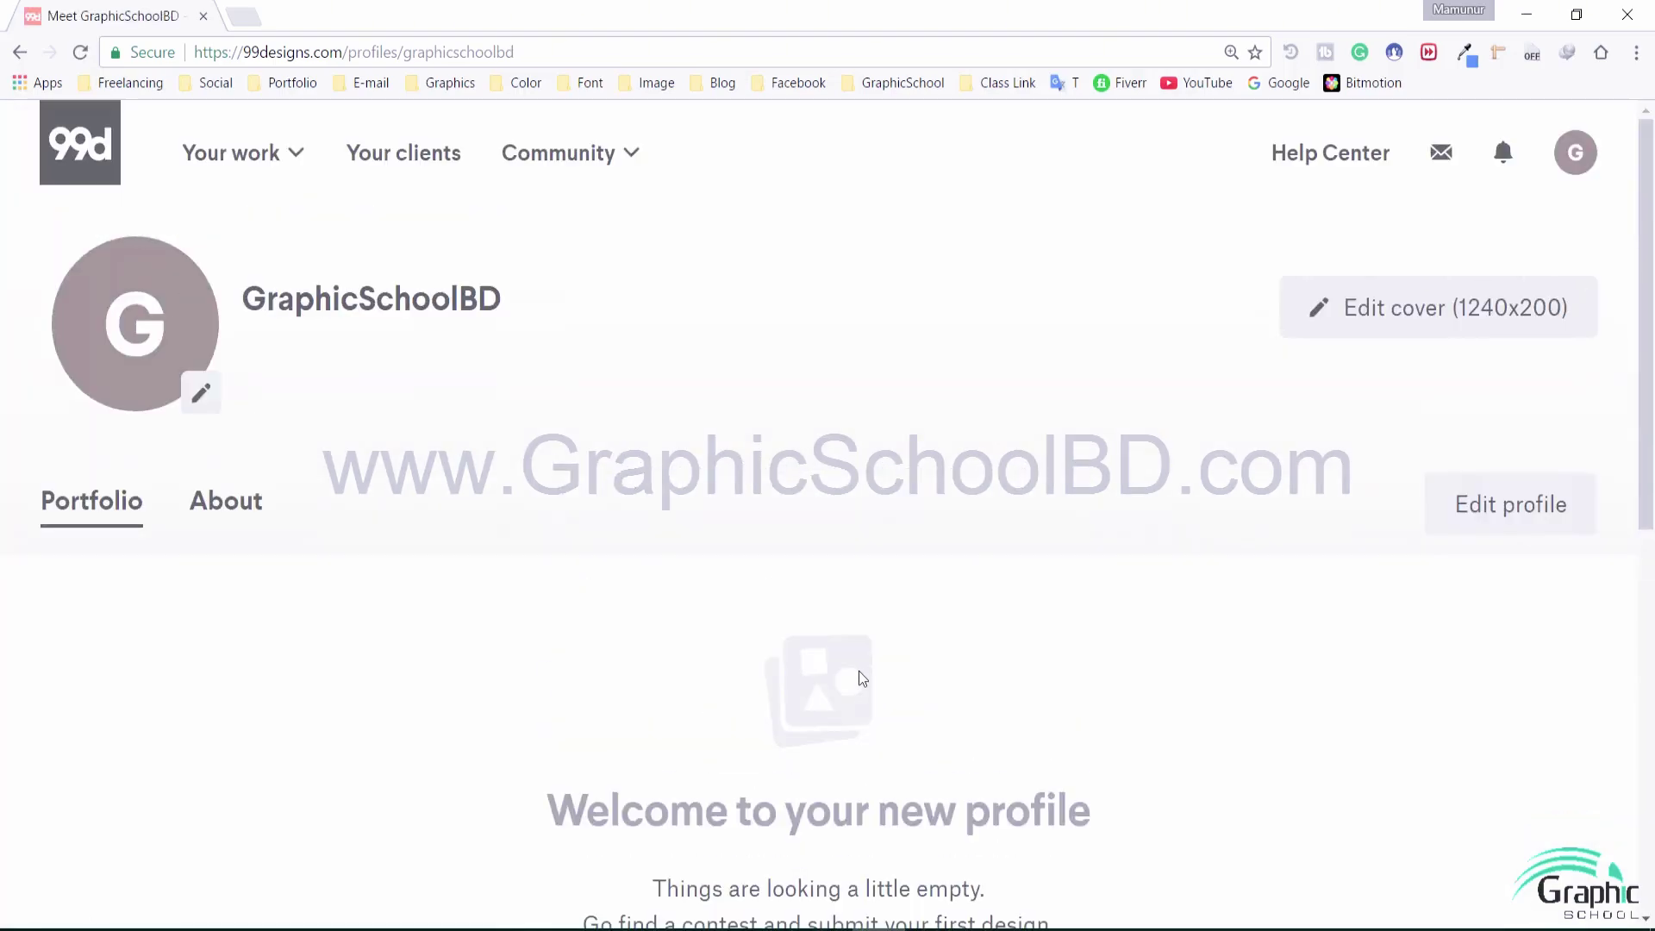
Review the About tab statistics, then switch to the empty Portfolio tab
click(251, 509)
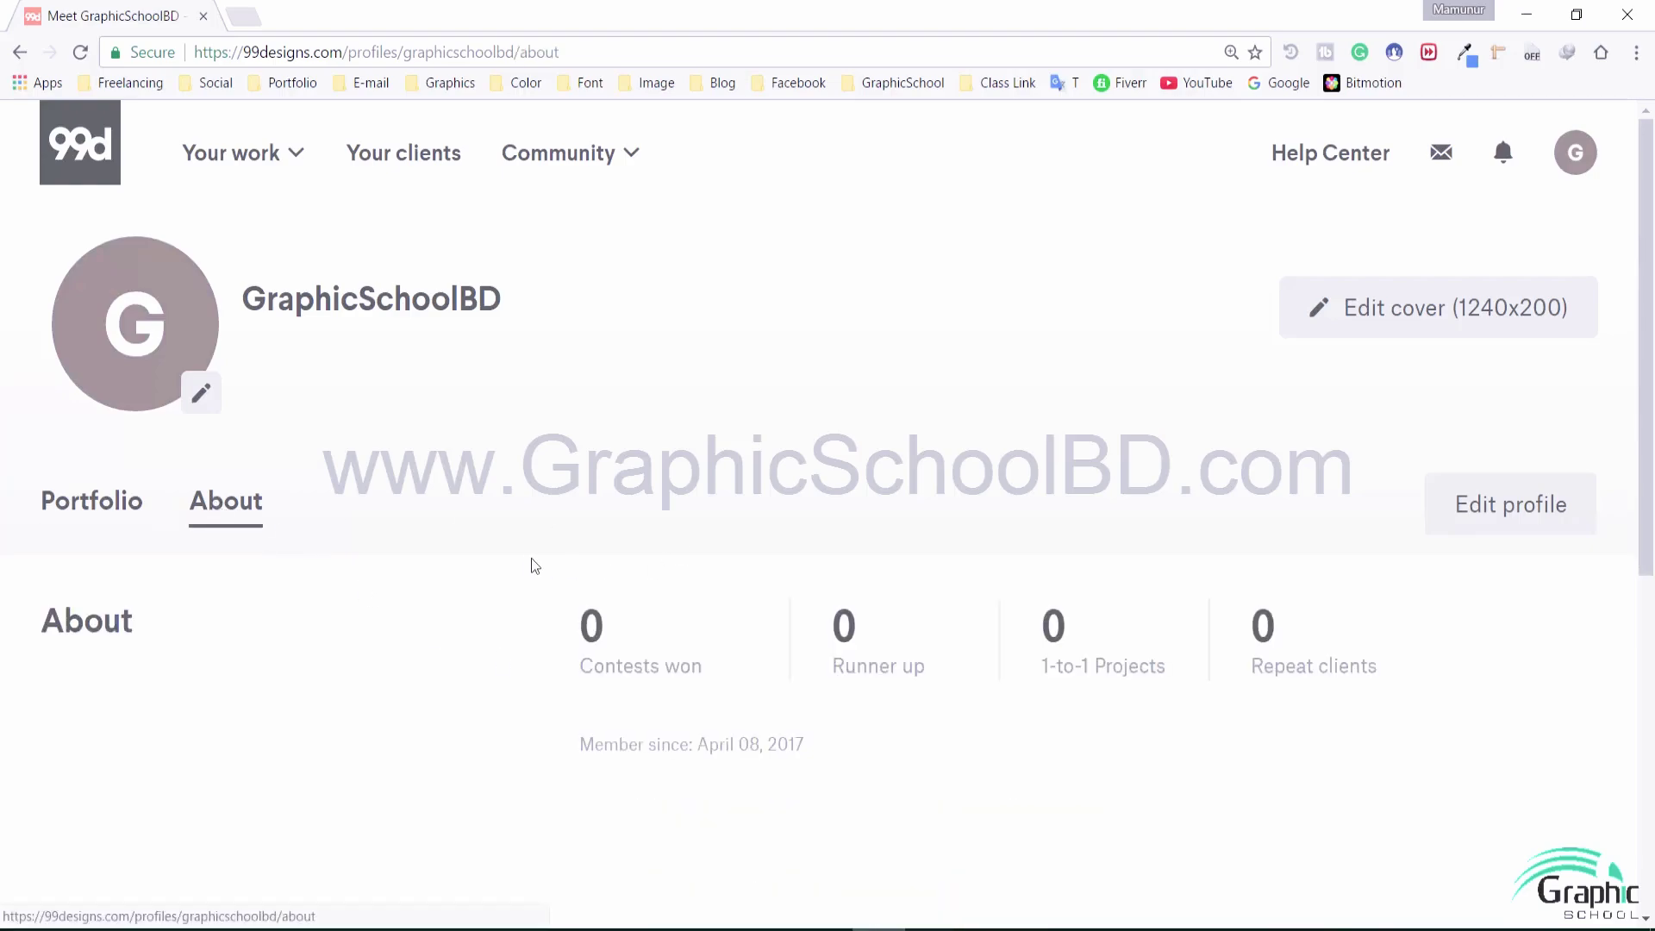
scroll(672, 598, down, 2)
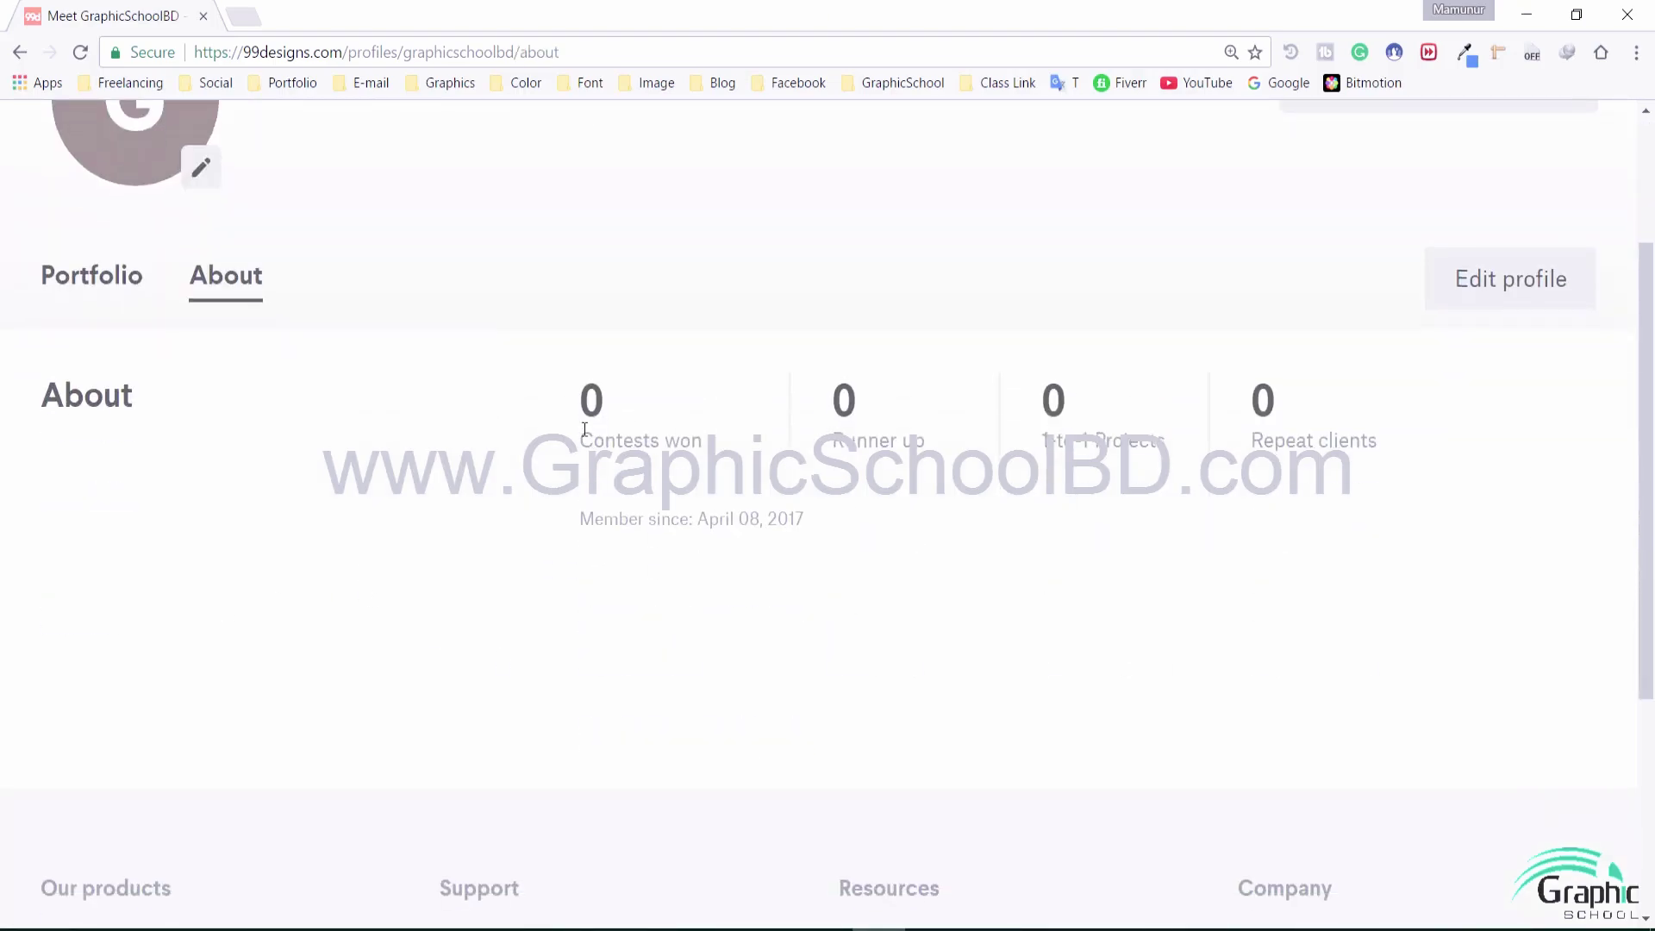
drag(584, 429, 977, 465)
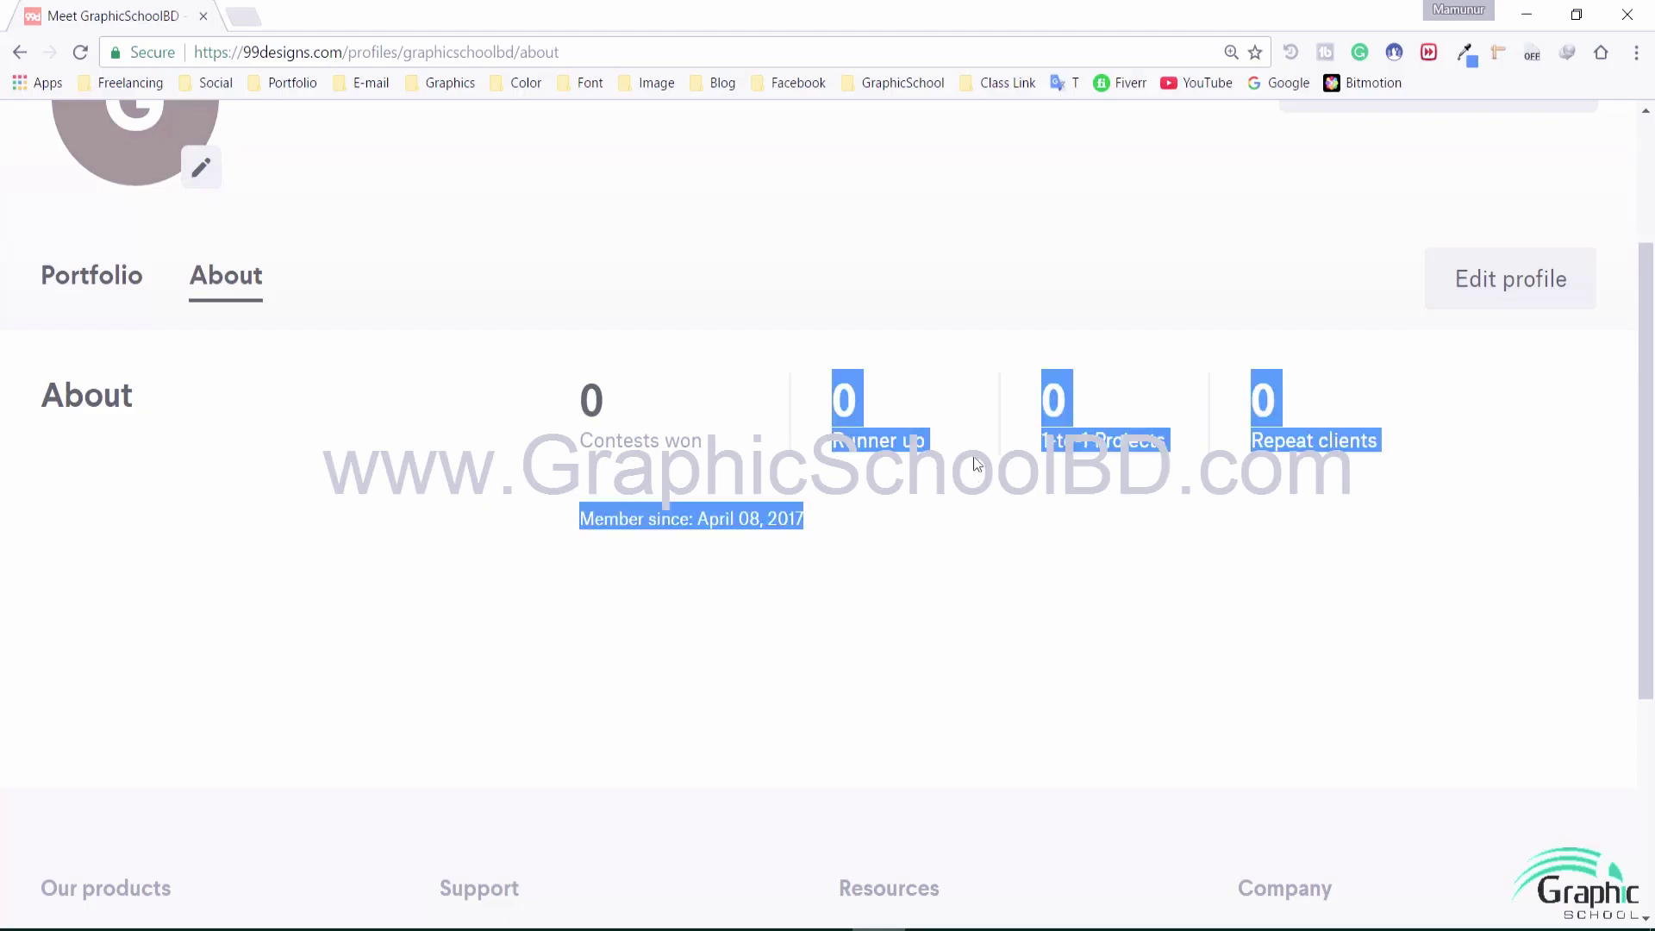
click(976, 465)
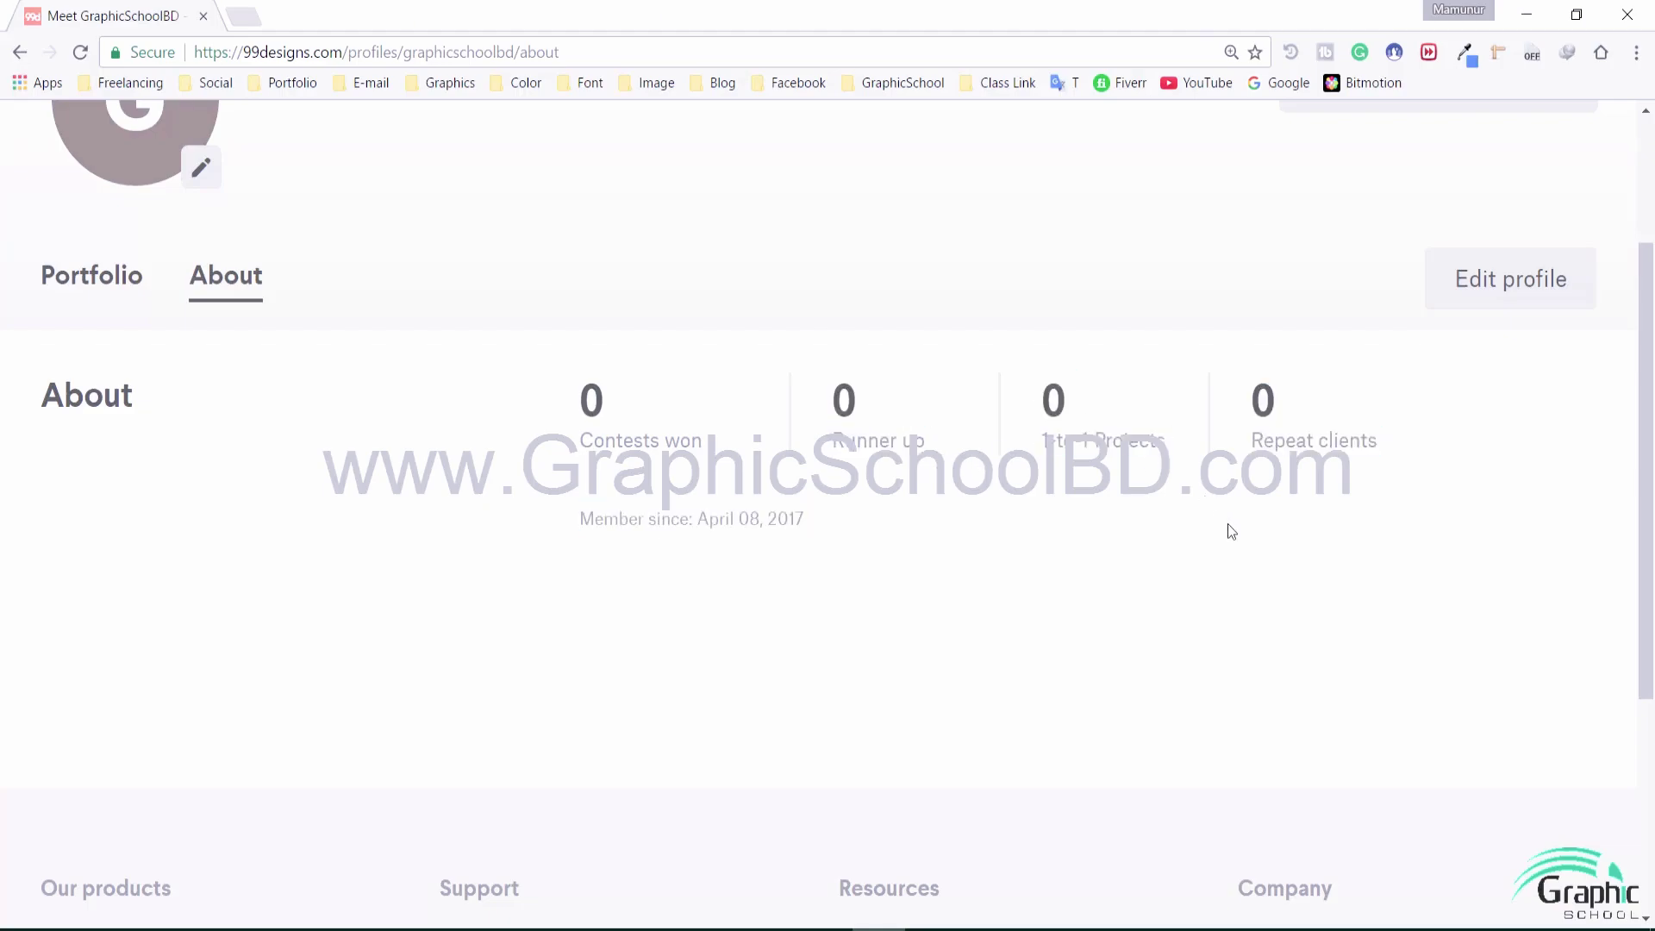
drag(1023, 447, 1153, 444)
click(1198, 456)
drag(1386, 463, 1110, 579)
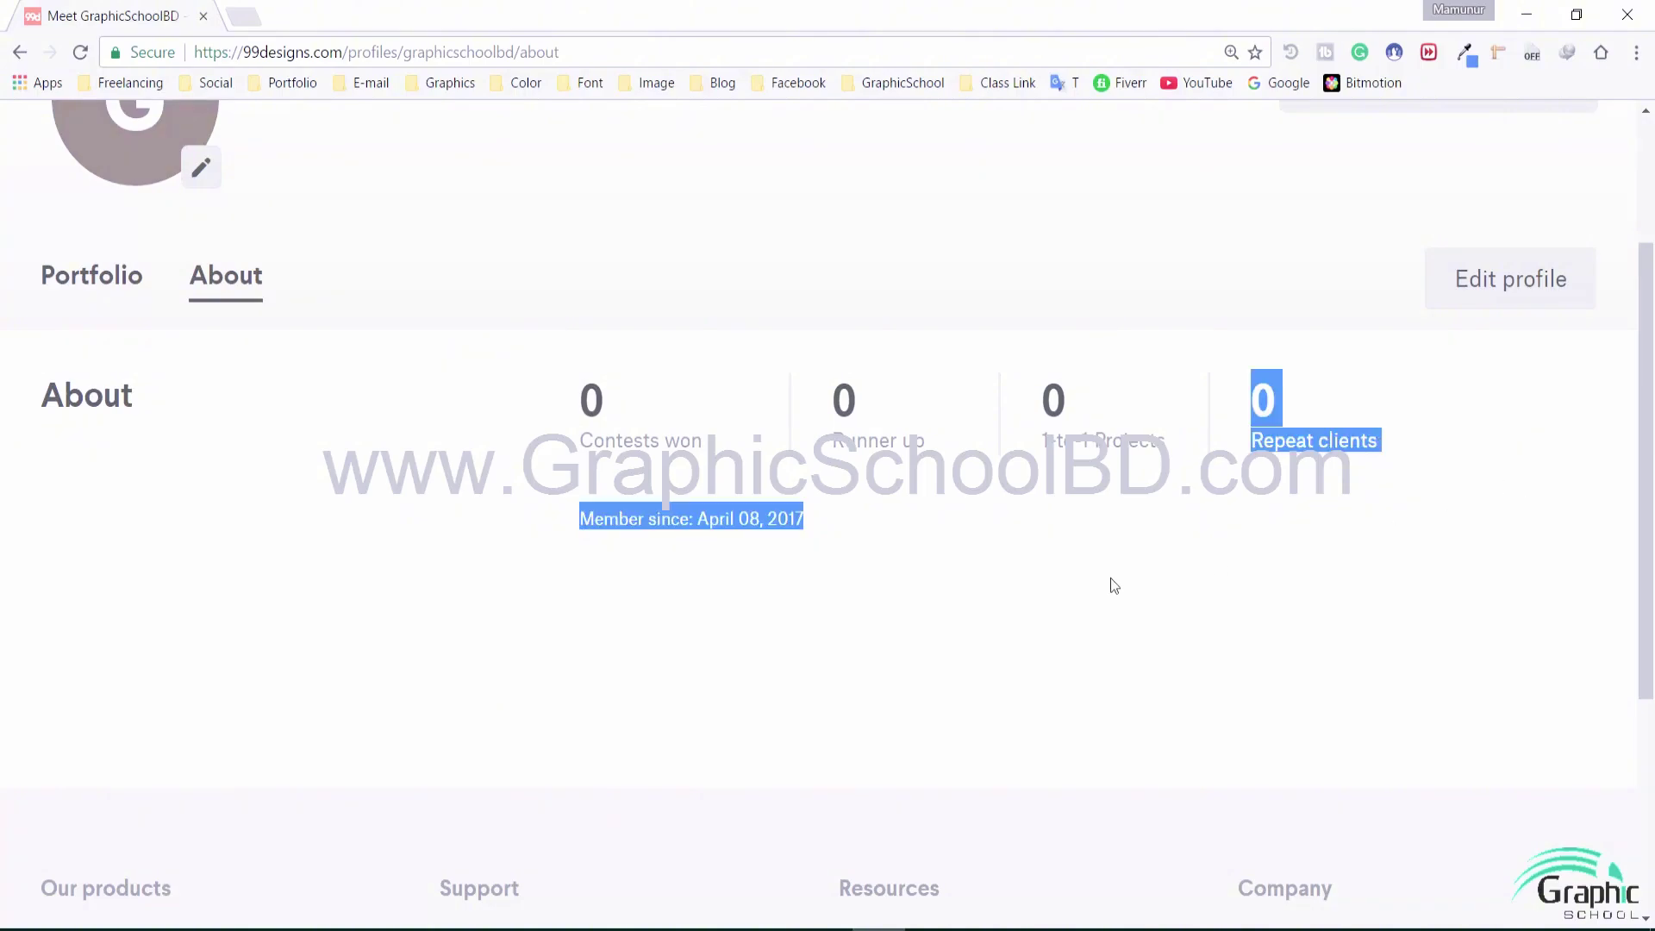
click(894, 597)
drag(628, 518, 661, 518)
click(982, 539)
drag(887, 536, 730, 522)
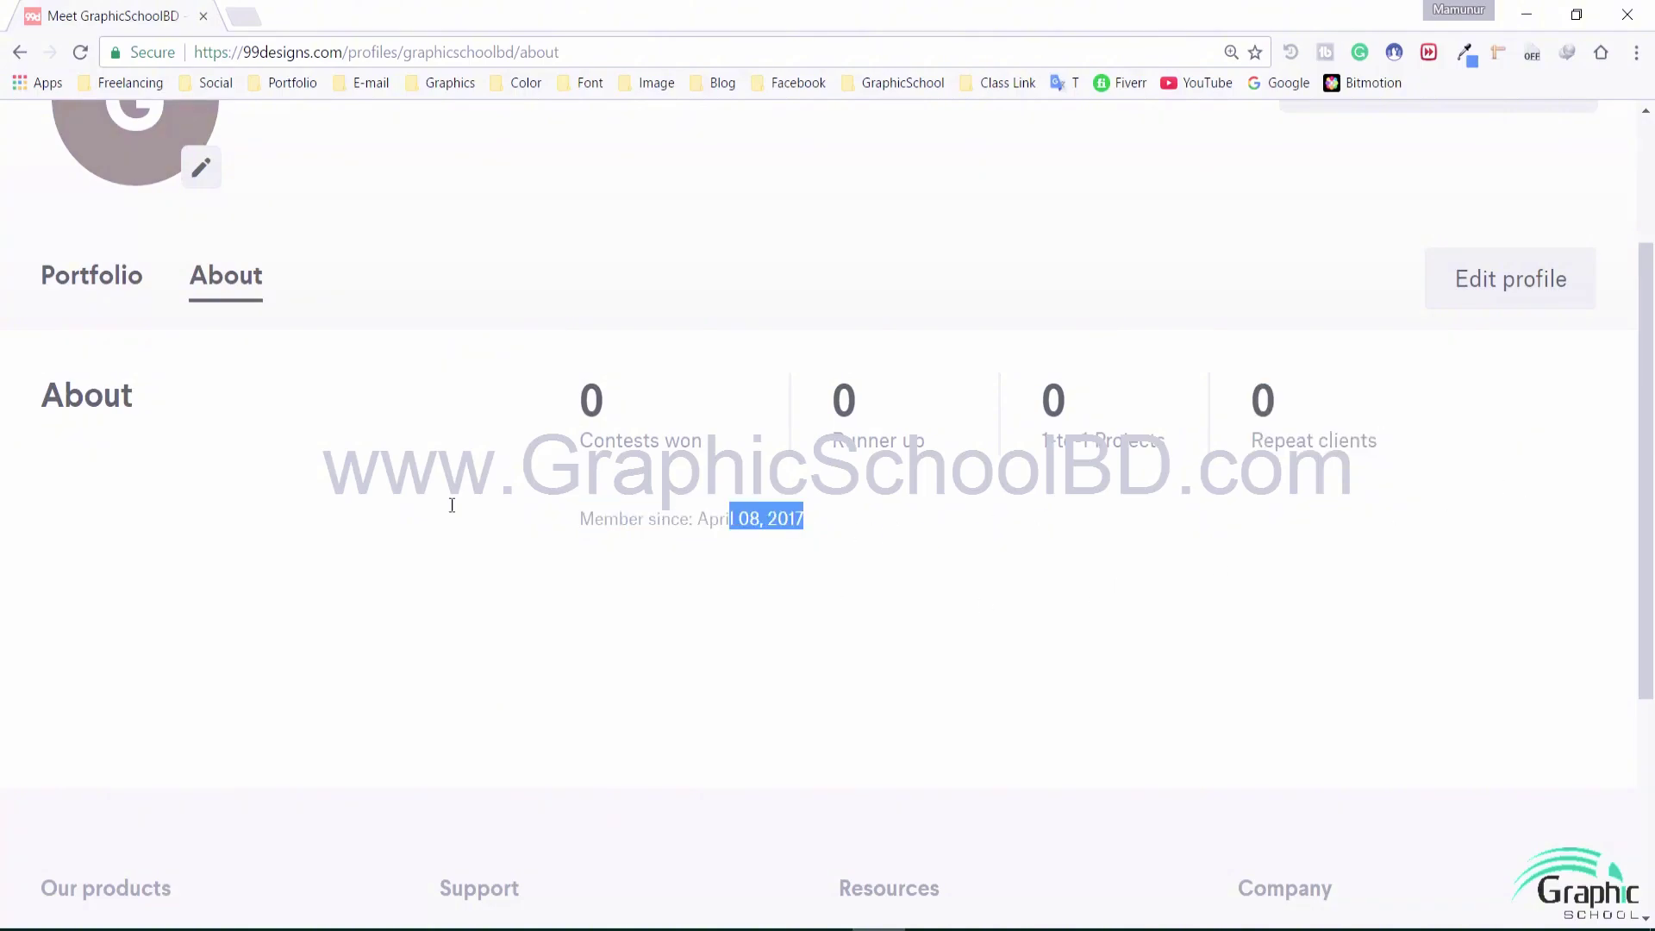
click(349, 500)
scroll(364, 498, up, 1)
scroll(364, 499, up, 2)
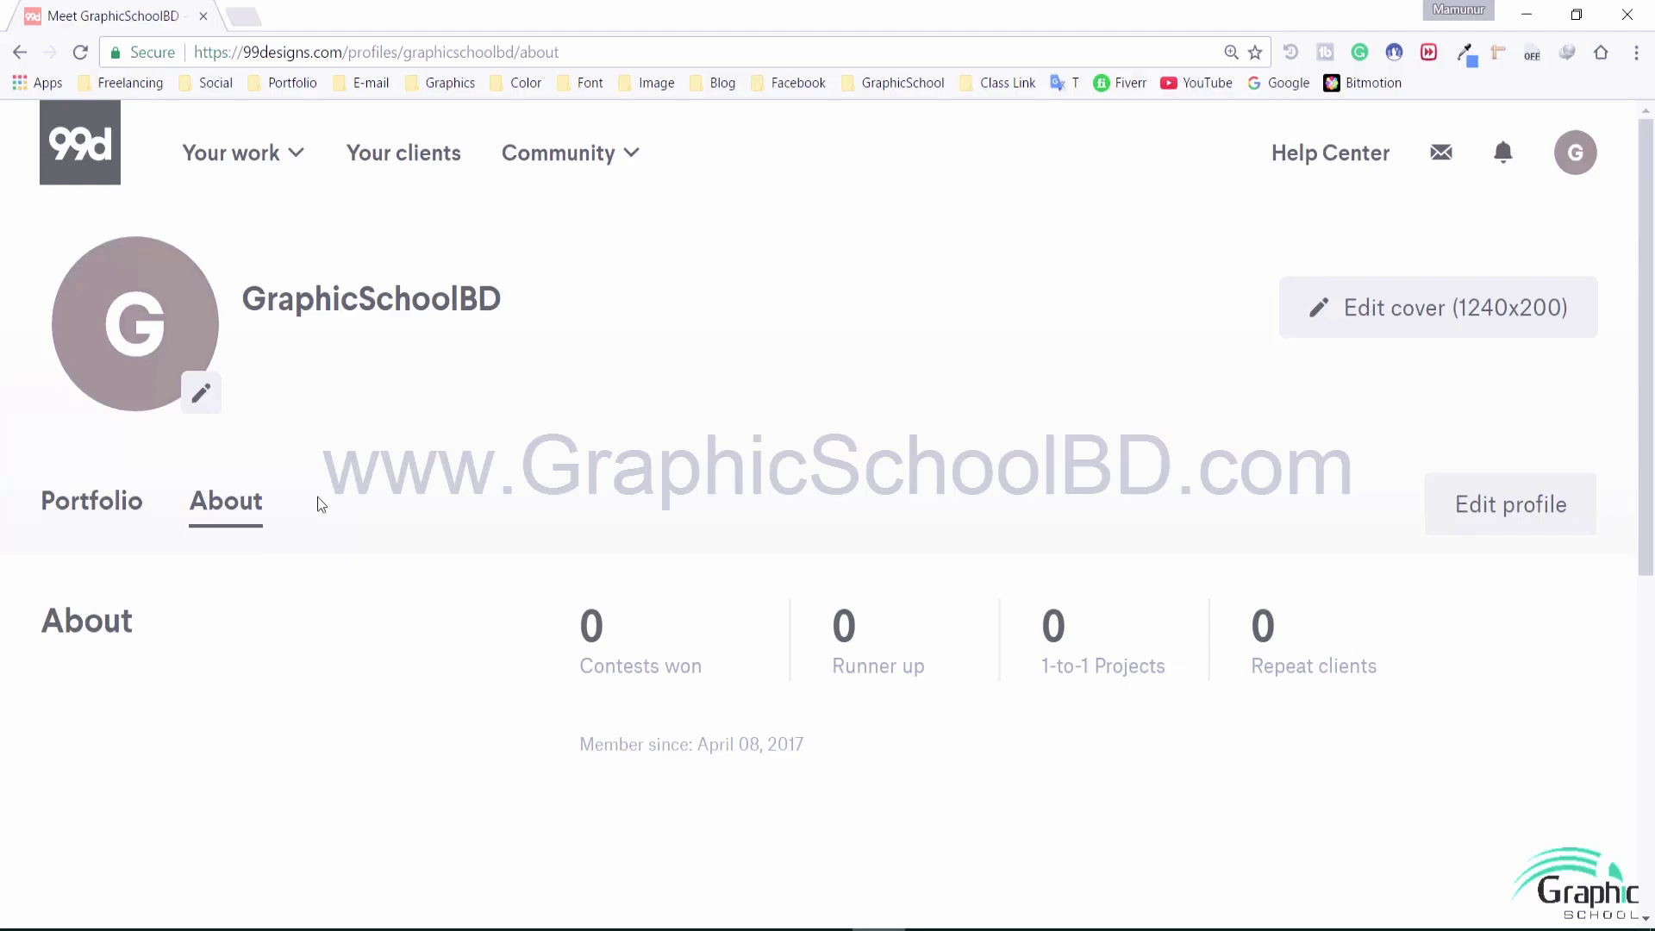
click(132, 517)
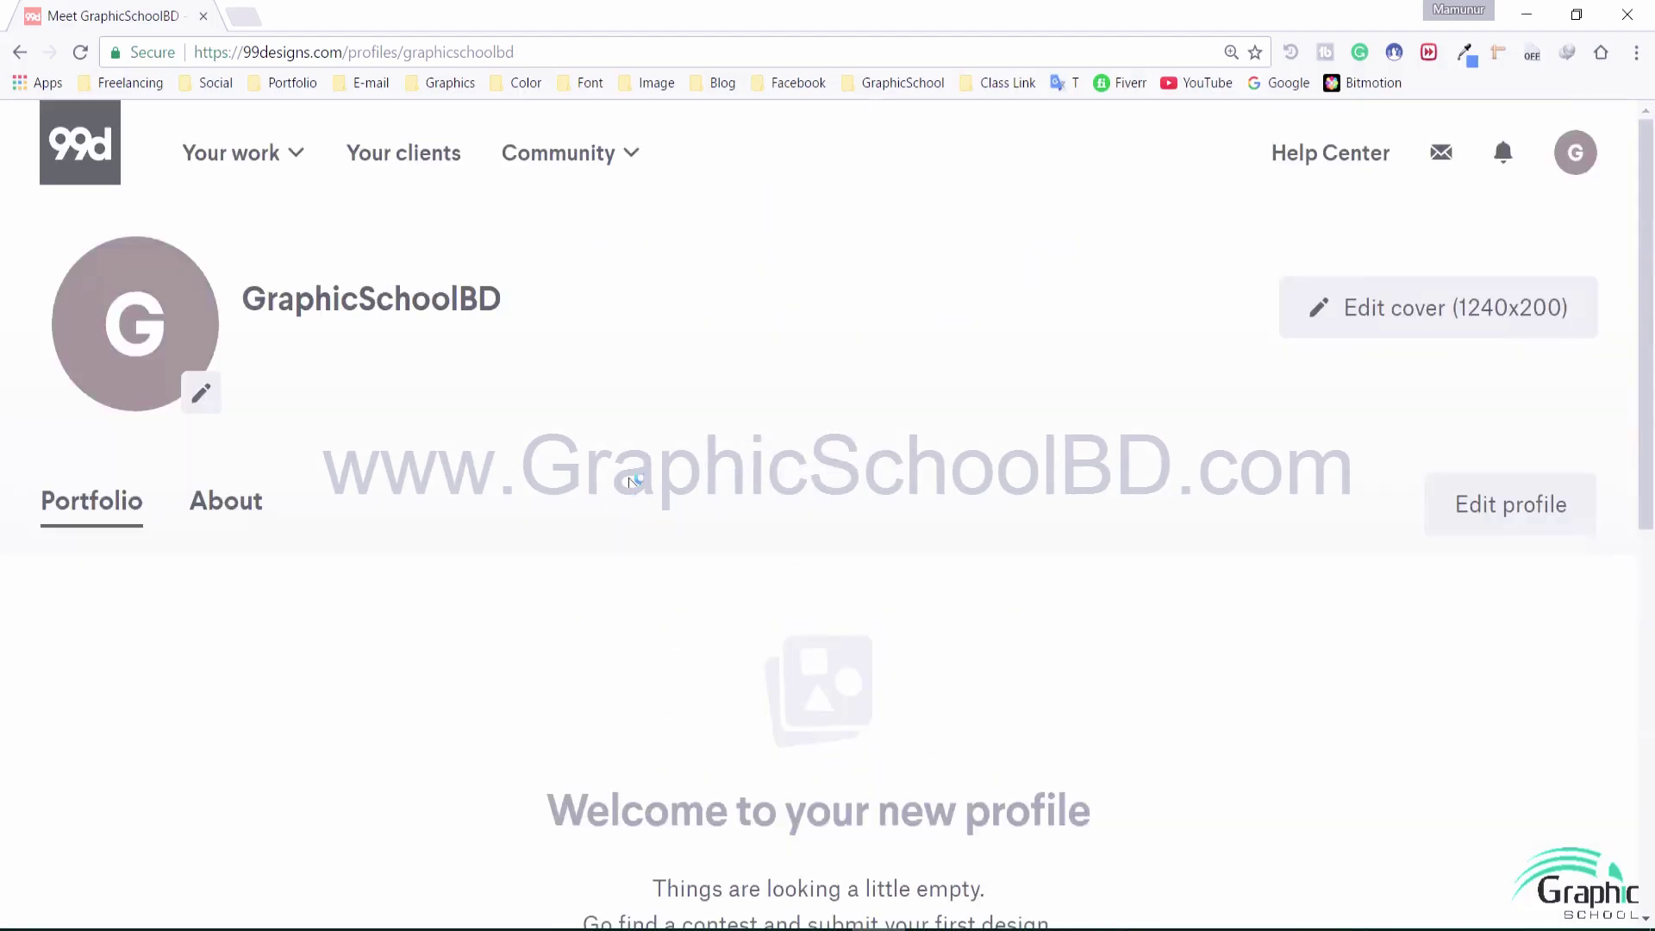
scroll(702, 500, down, 6)
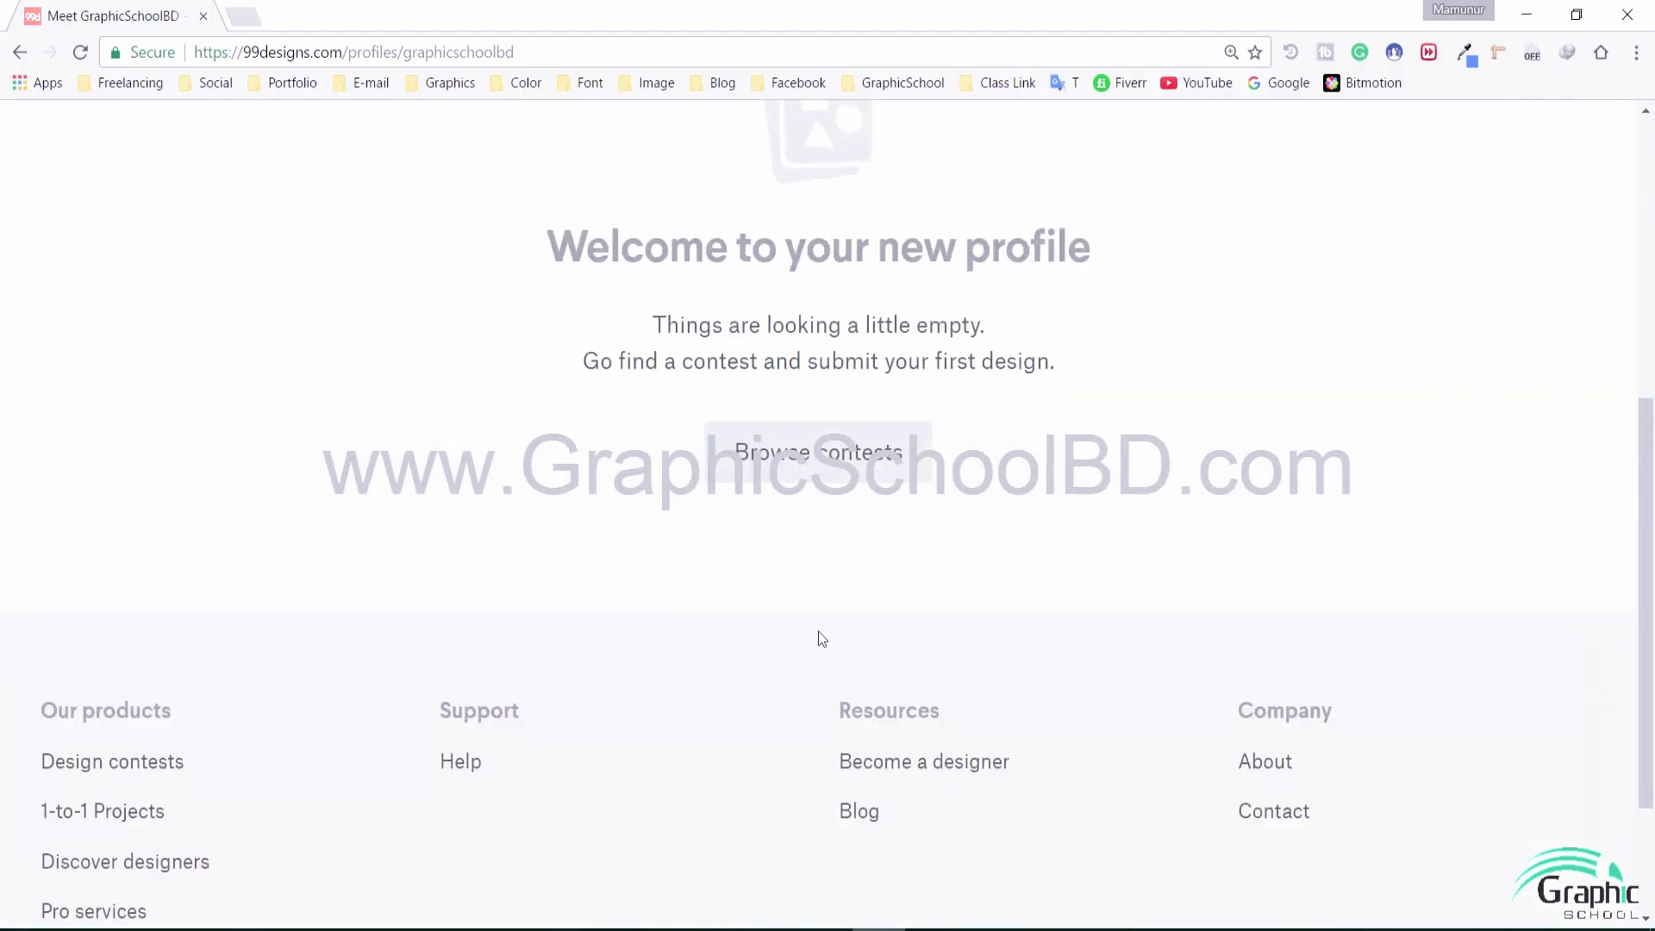
click(852, 461)
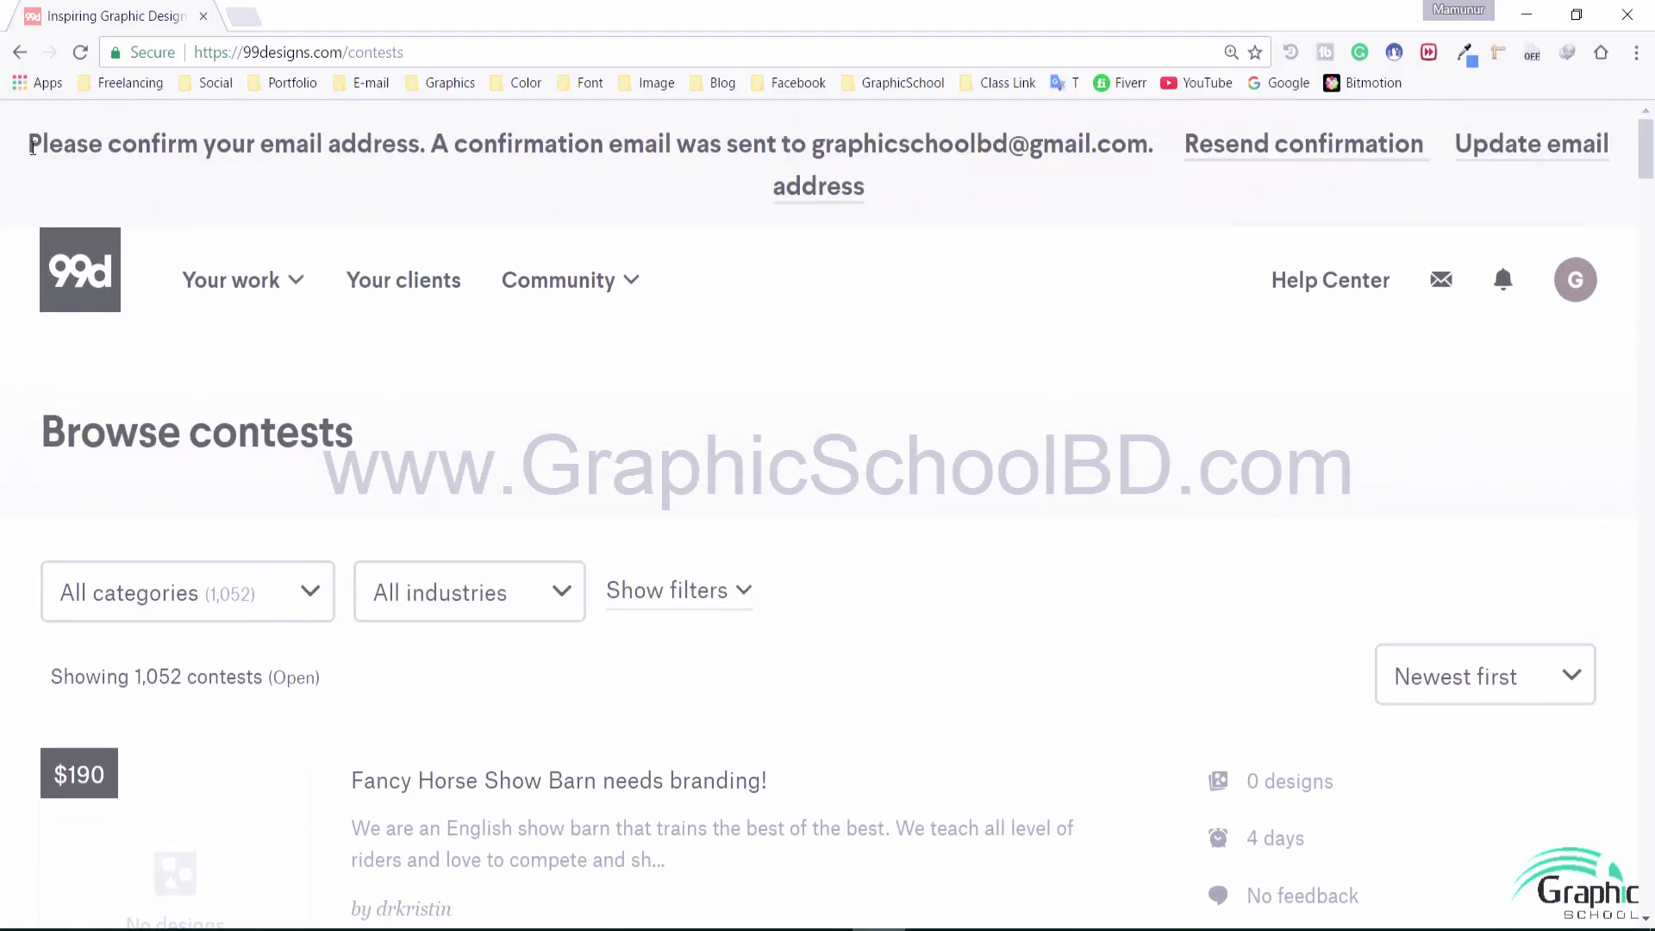
drag(25, 143, 569, 147)
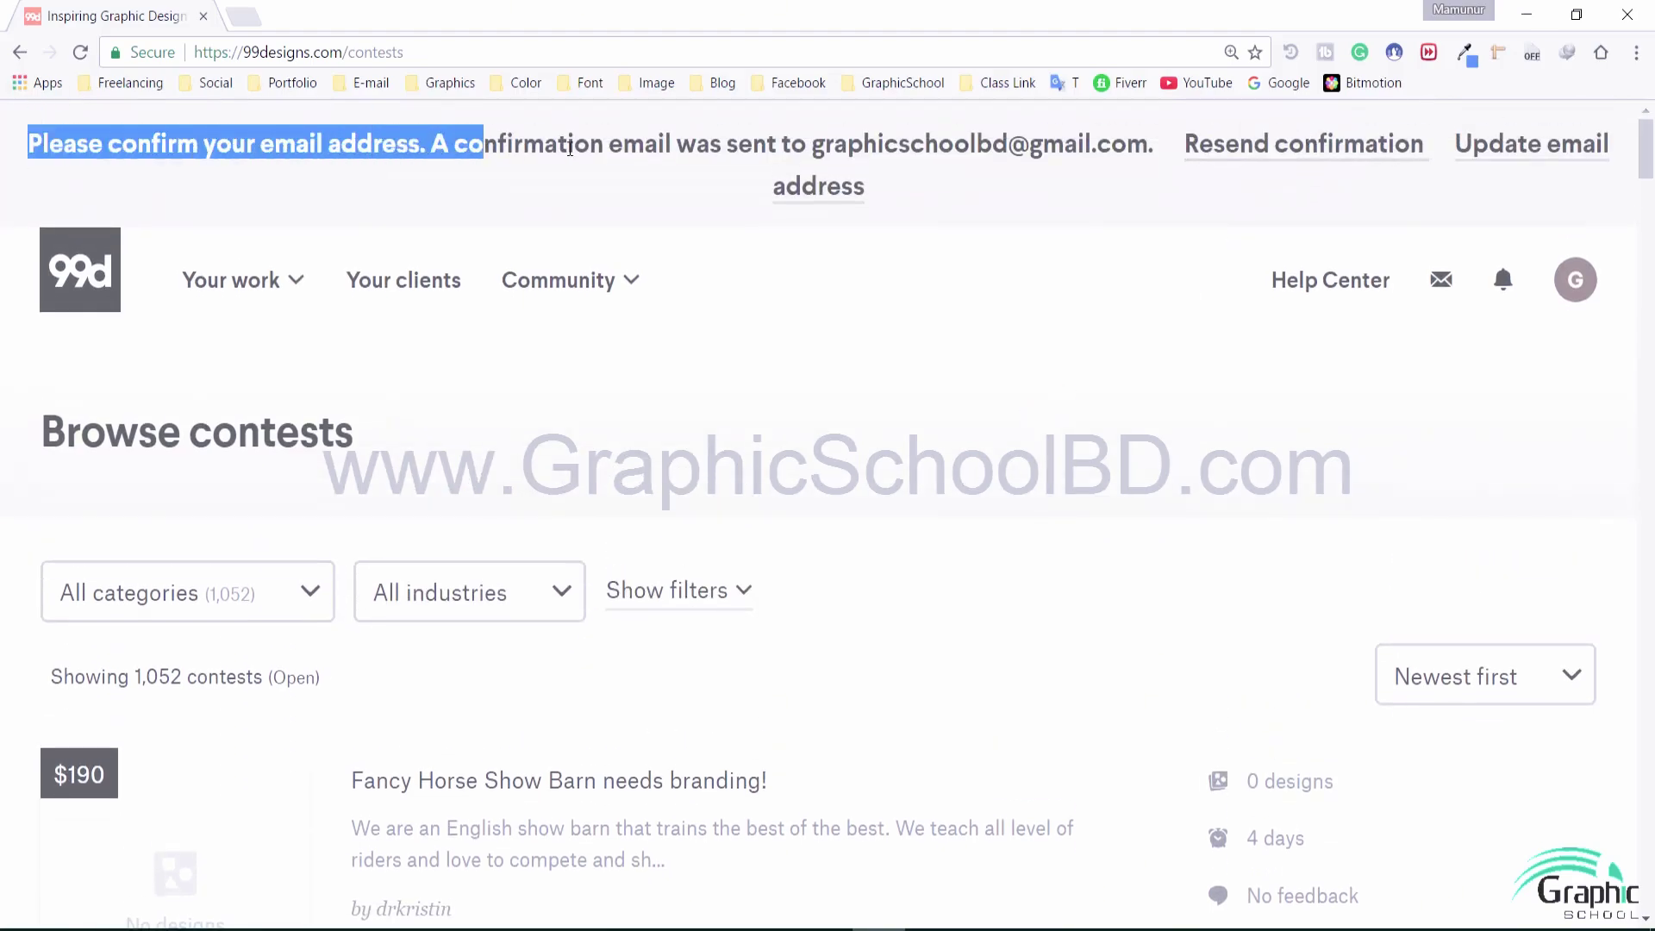
click(527, 143)
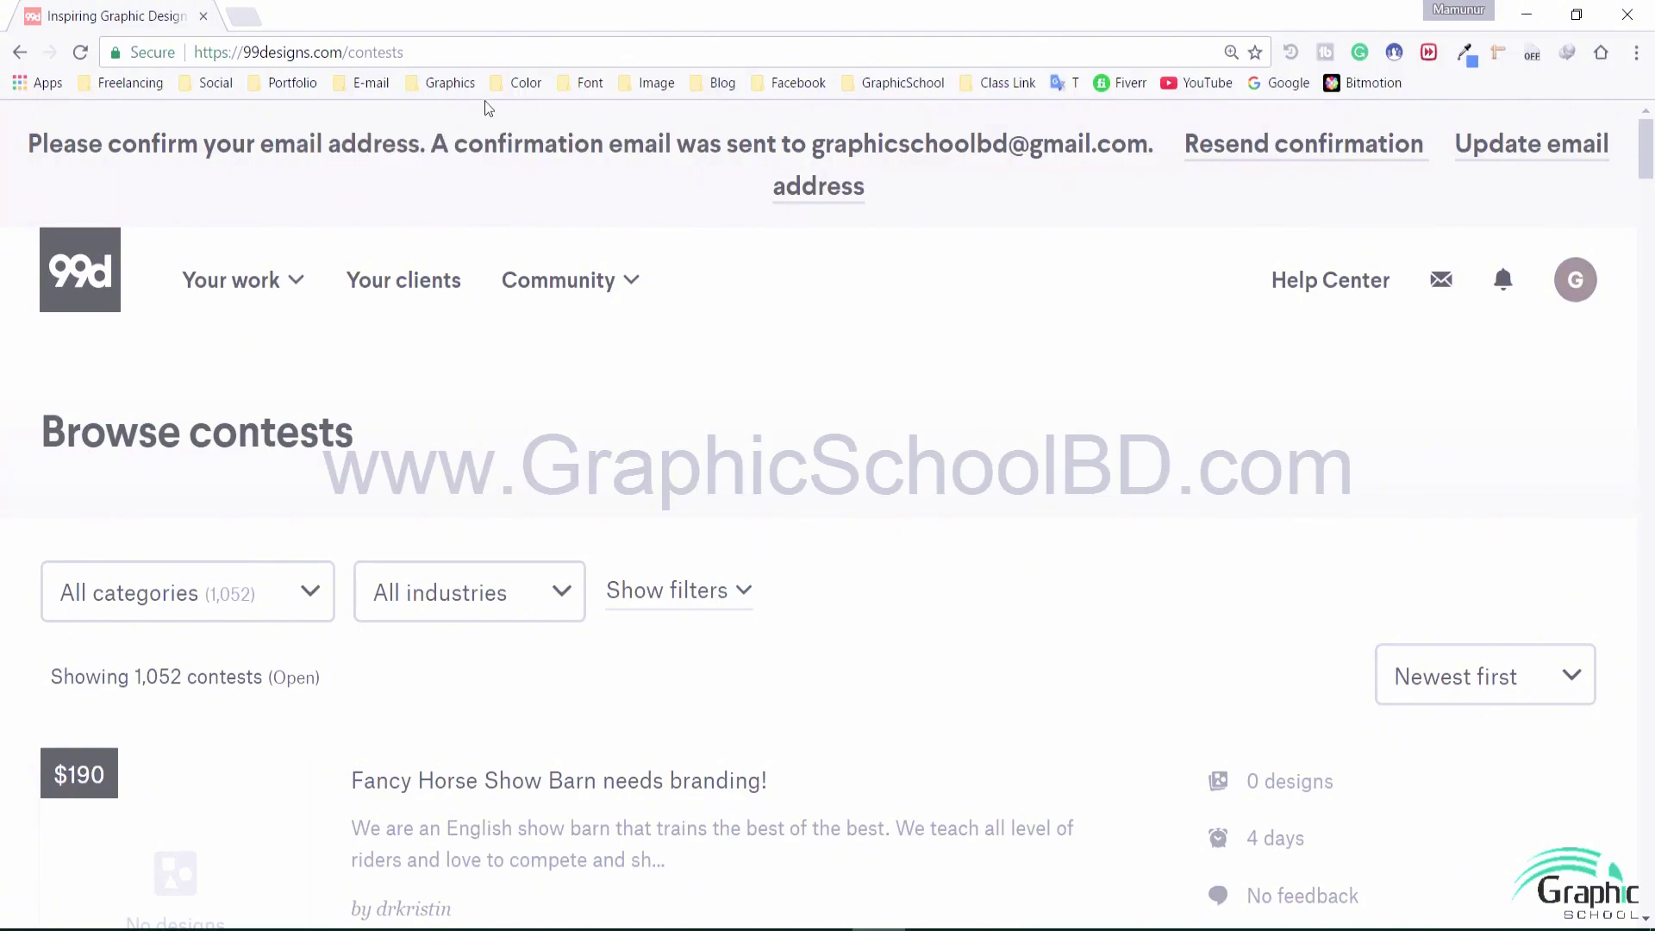
Open Gmail from the E-mail bookmarks and confirm the address via the 99designs welcome email
click(247, 19)
click(375, 84)
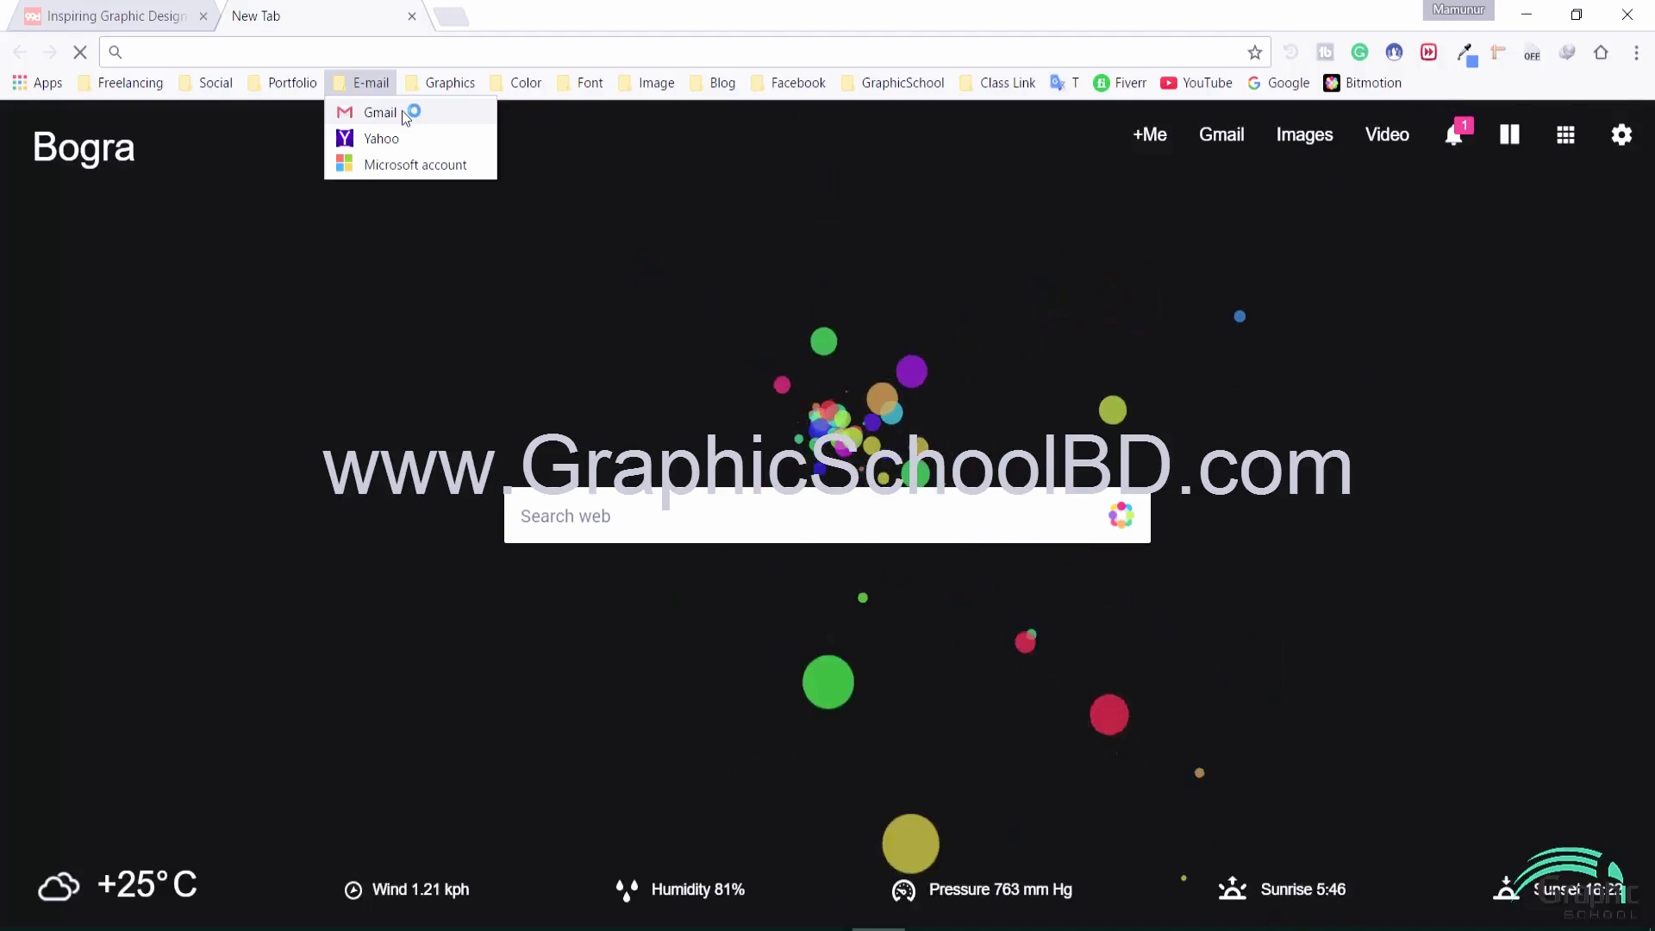
click(380, 112)
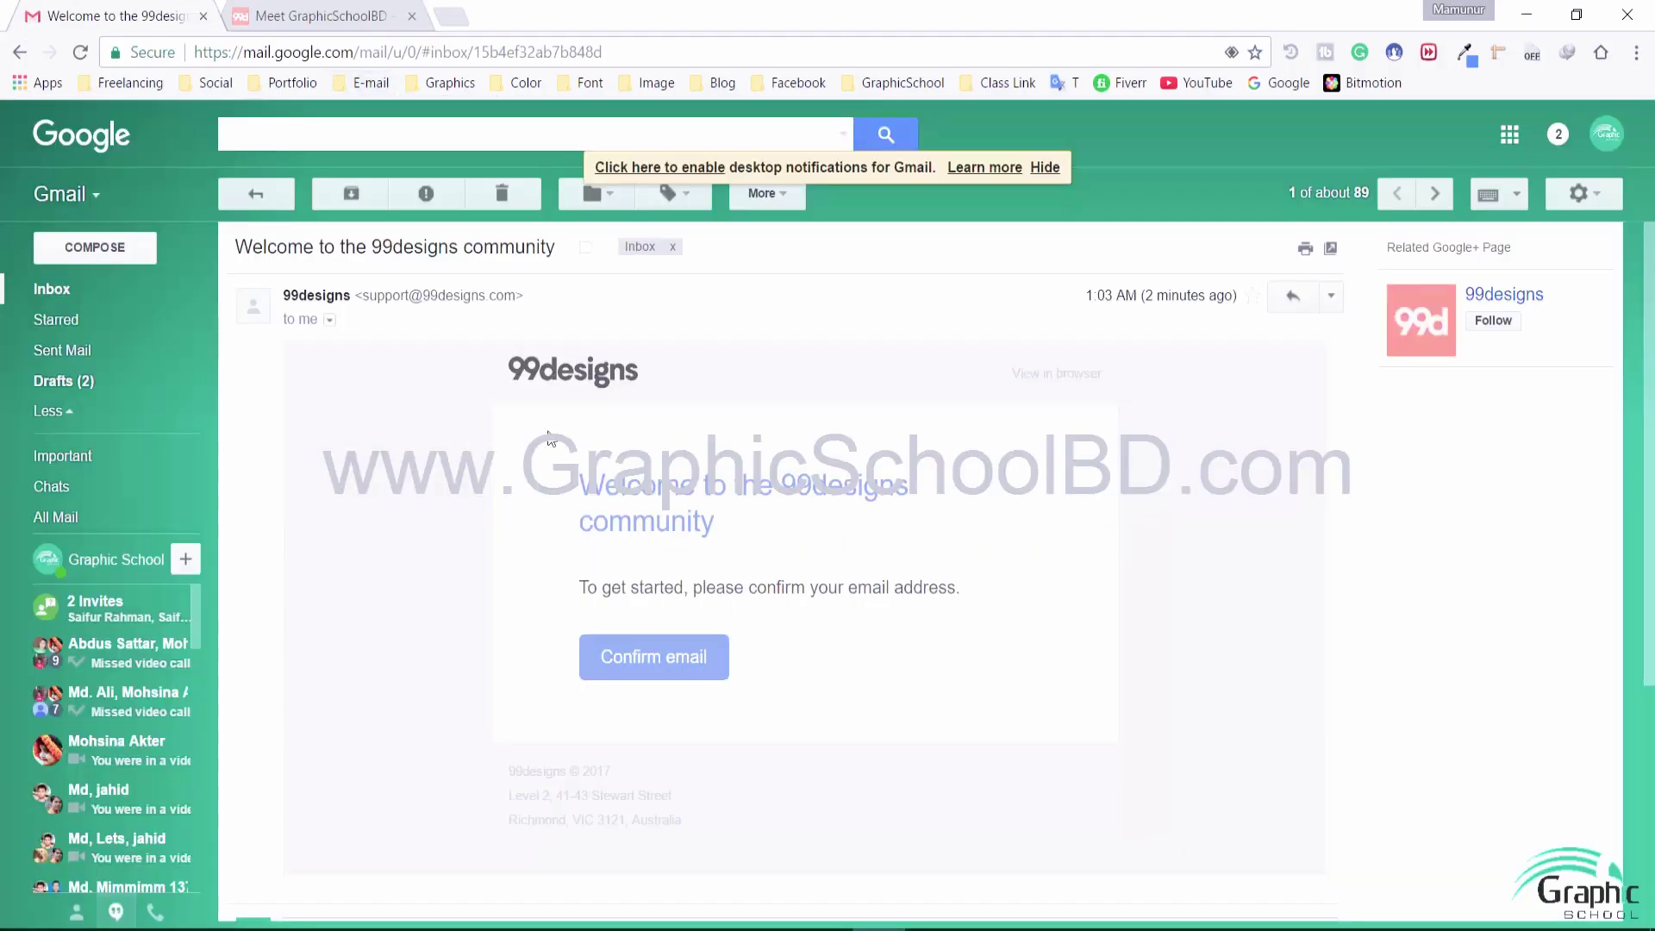
click(642, 659)
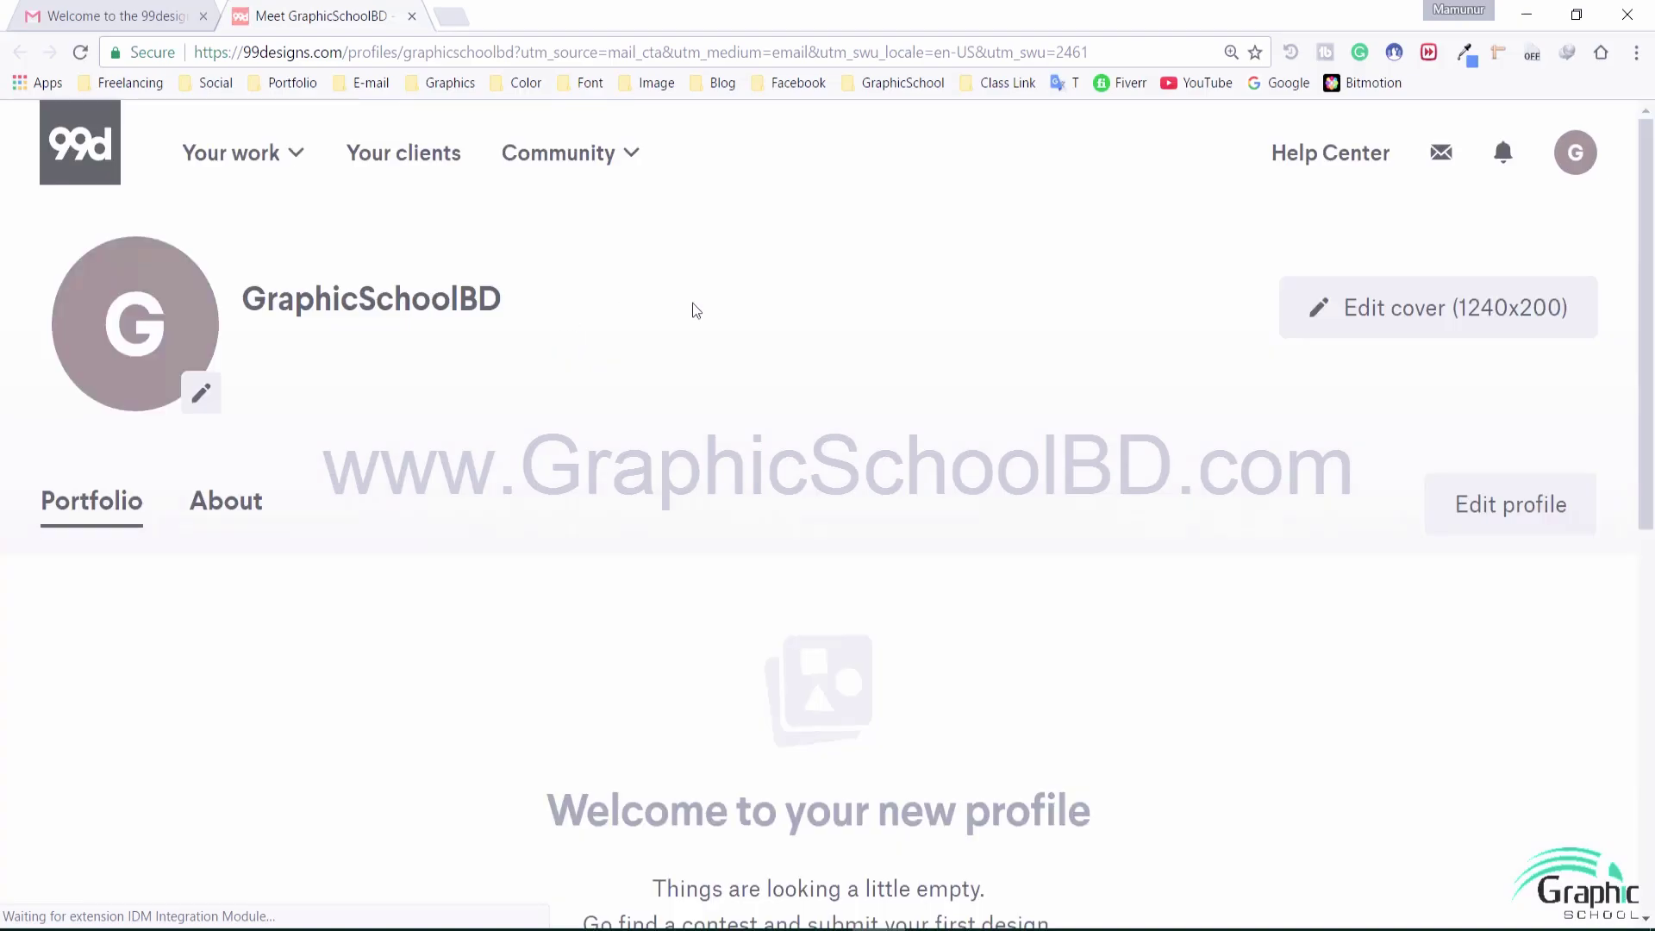
Go from the profile page to Browse contests
scroll(733, 386, down, 5)
scroll(781, 385, up, 5)
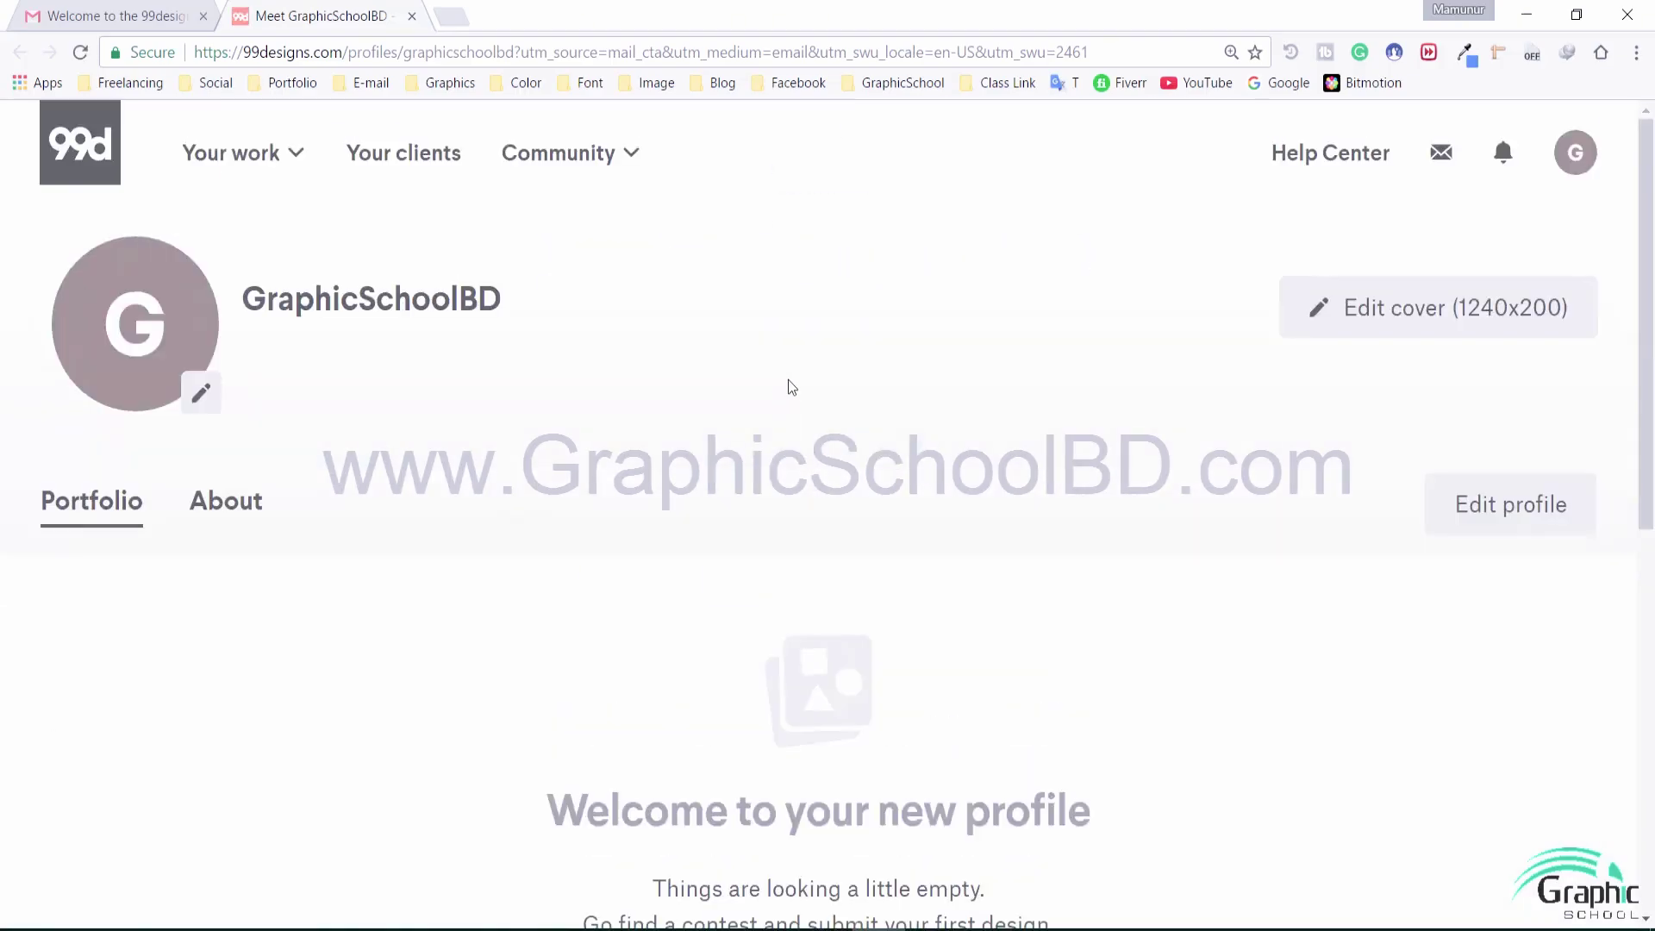
scroll(816, 392, down, 5)
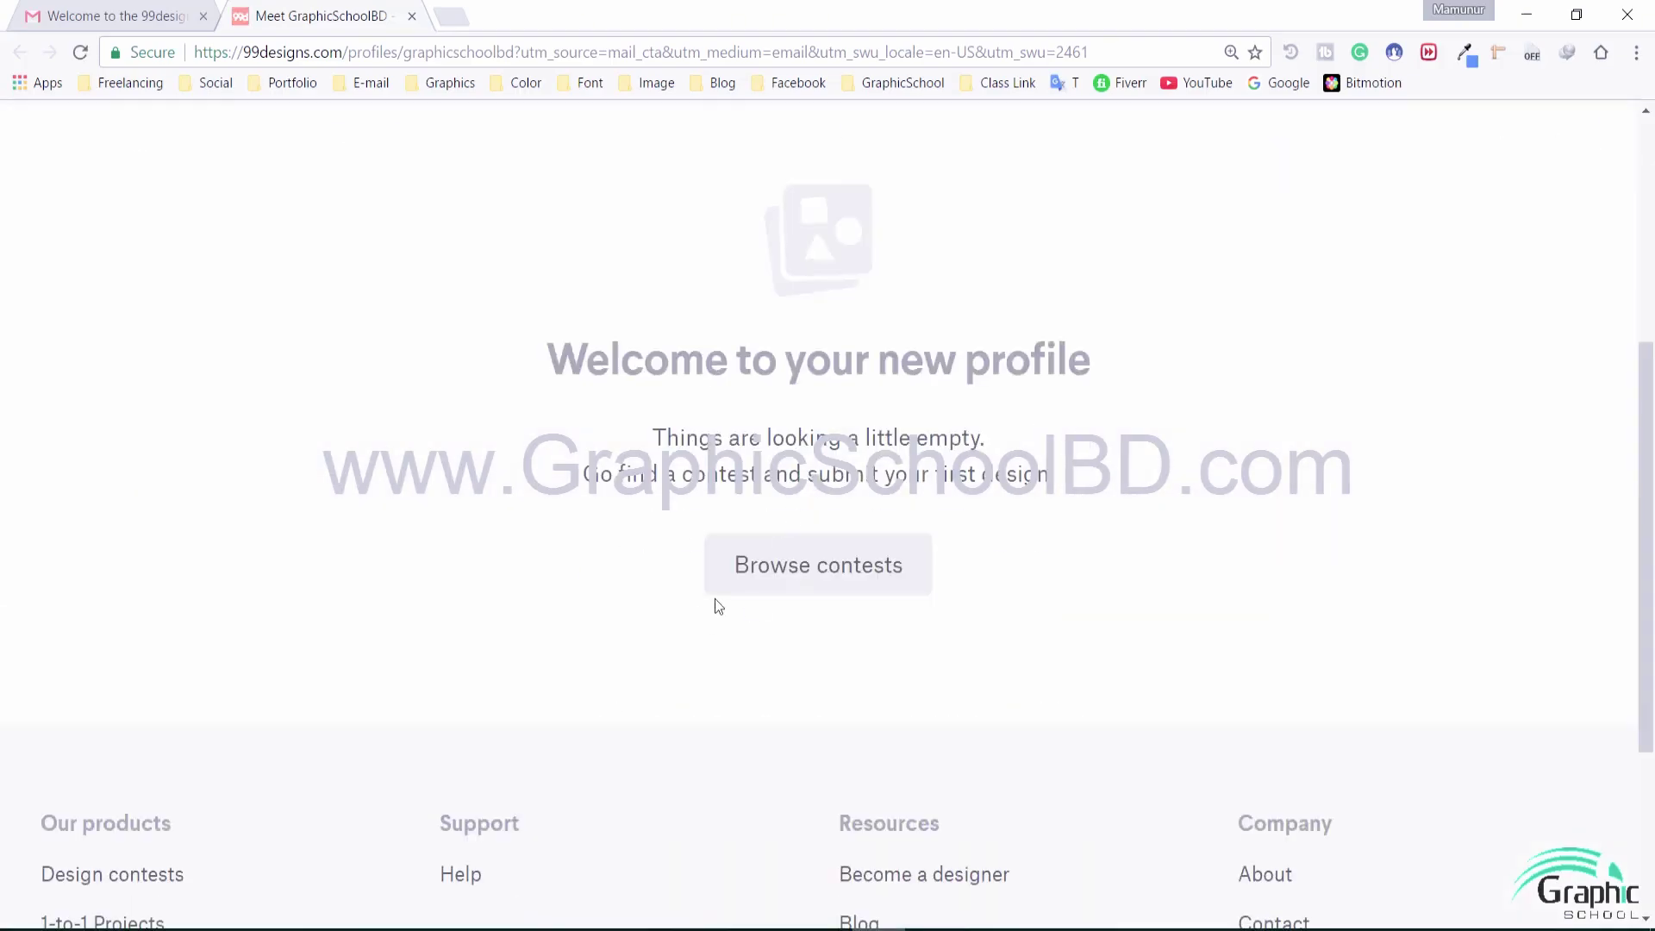
click(791, 571)
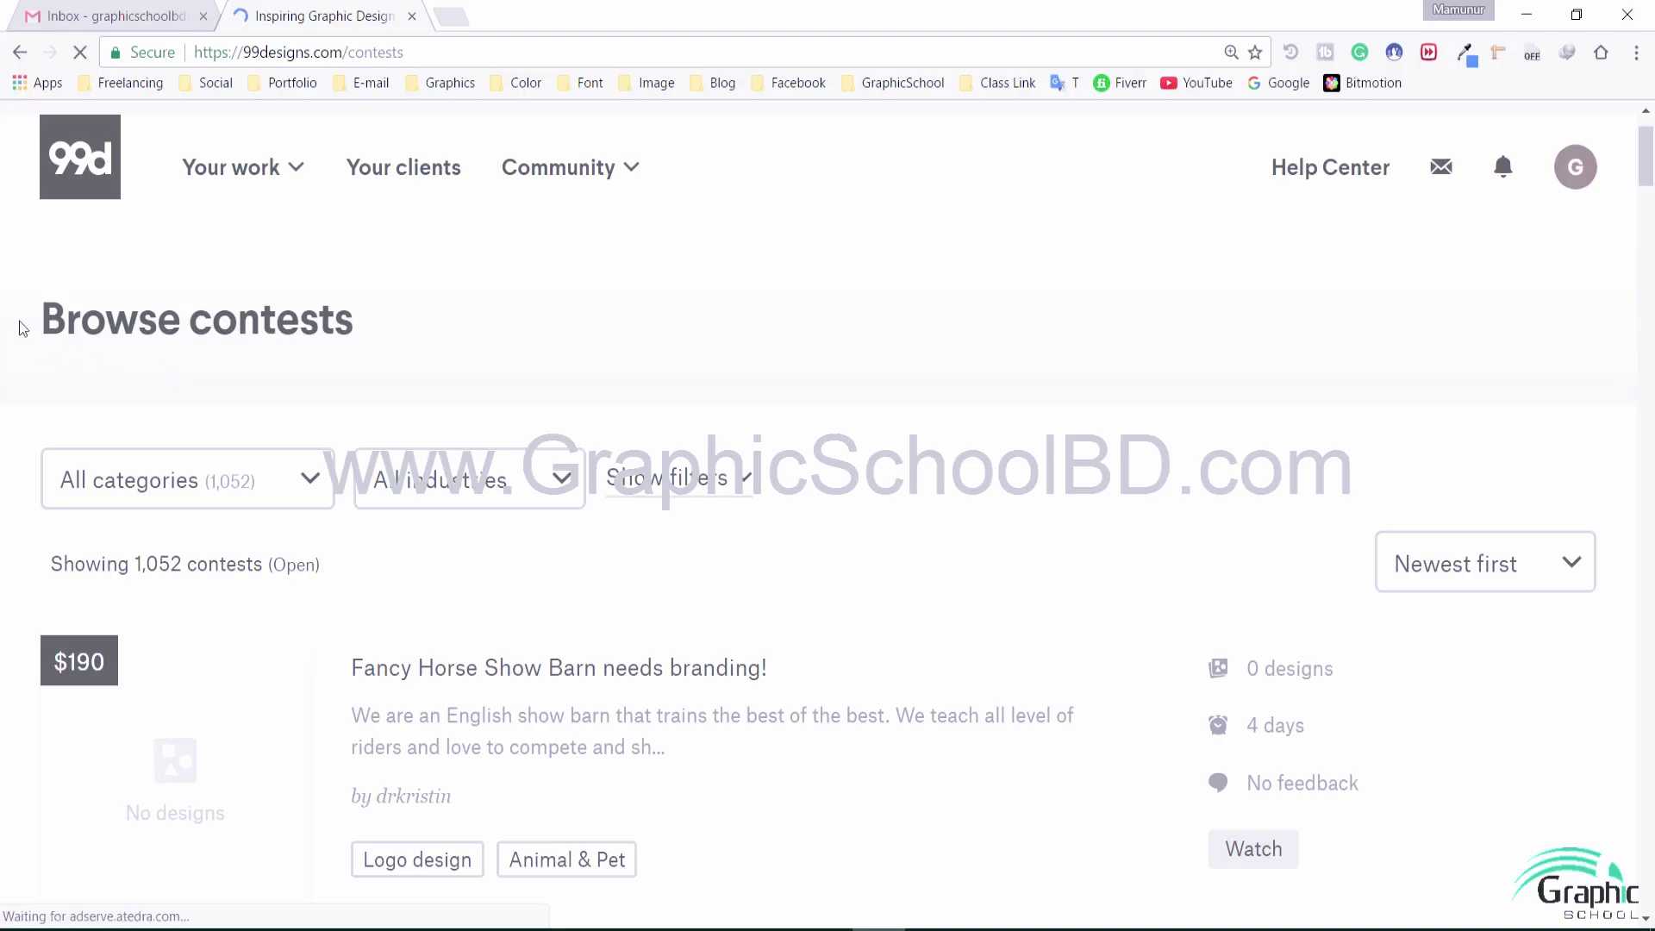
Scroll through the 1,052 open contests and back to the top
scroll(572, 520, down, 8)
scroll(574, 528, down, 3)
scroll(584, 505, up, 10)
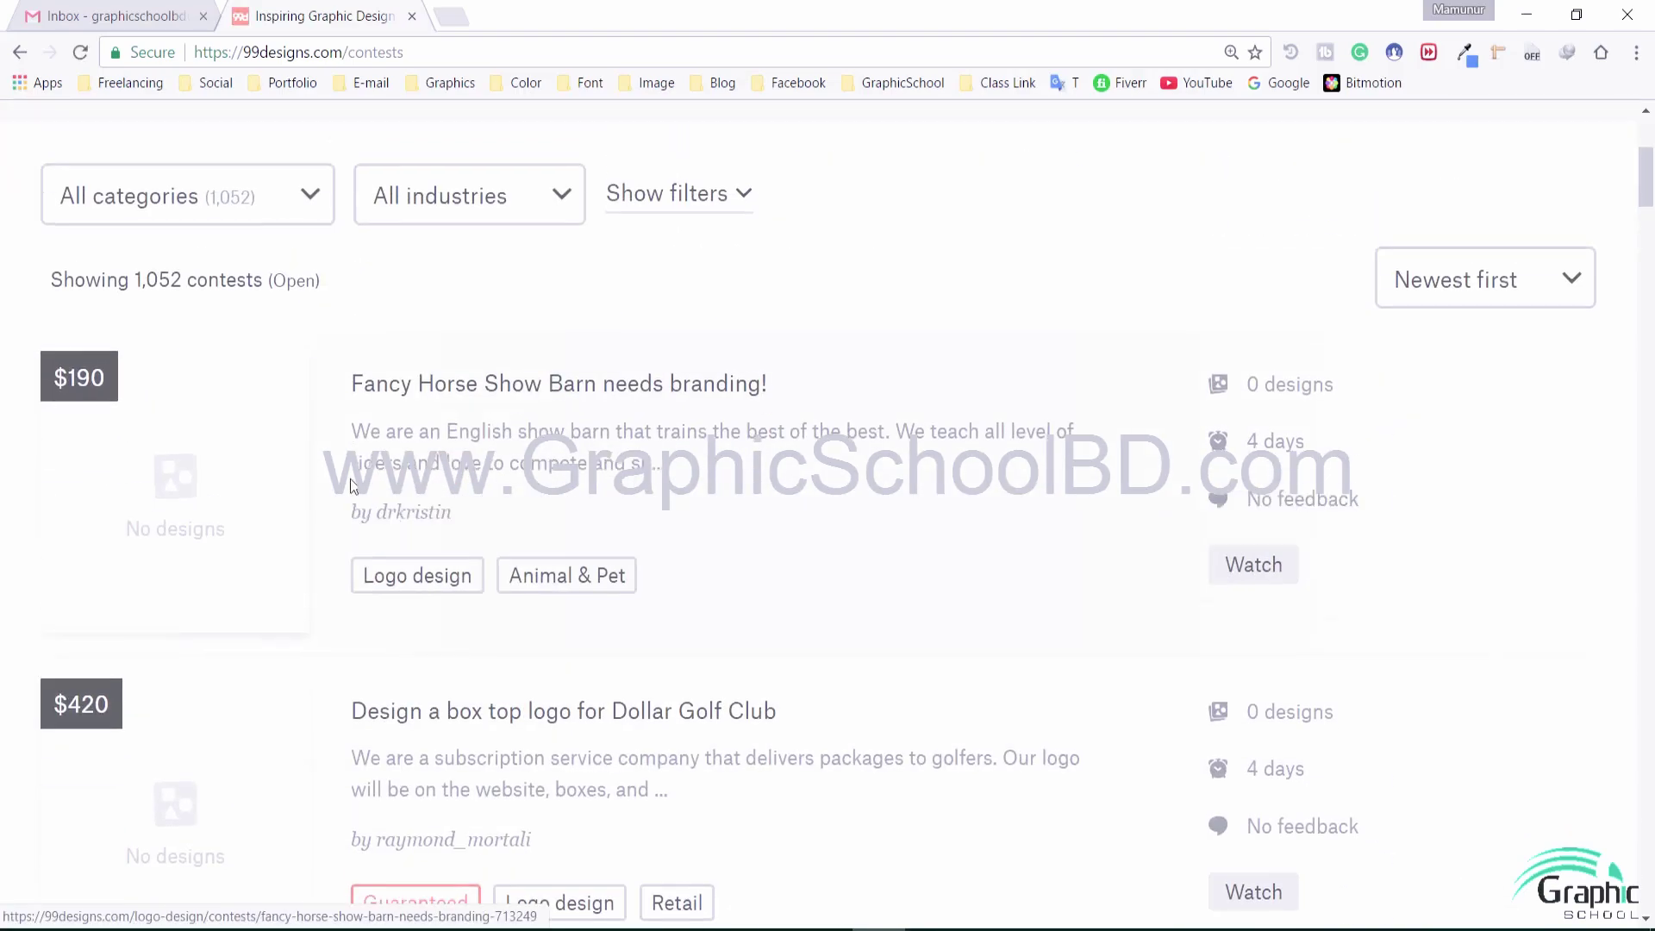
scroll(141, 543, down, 4)
mouse_move(93, 324)
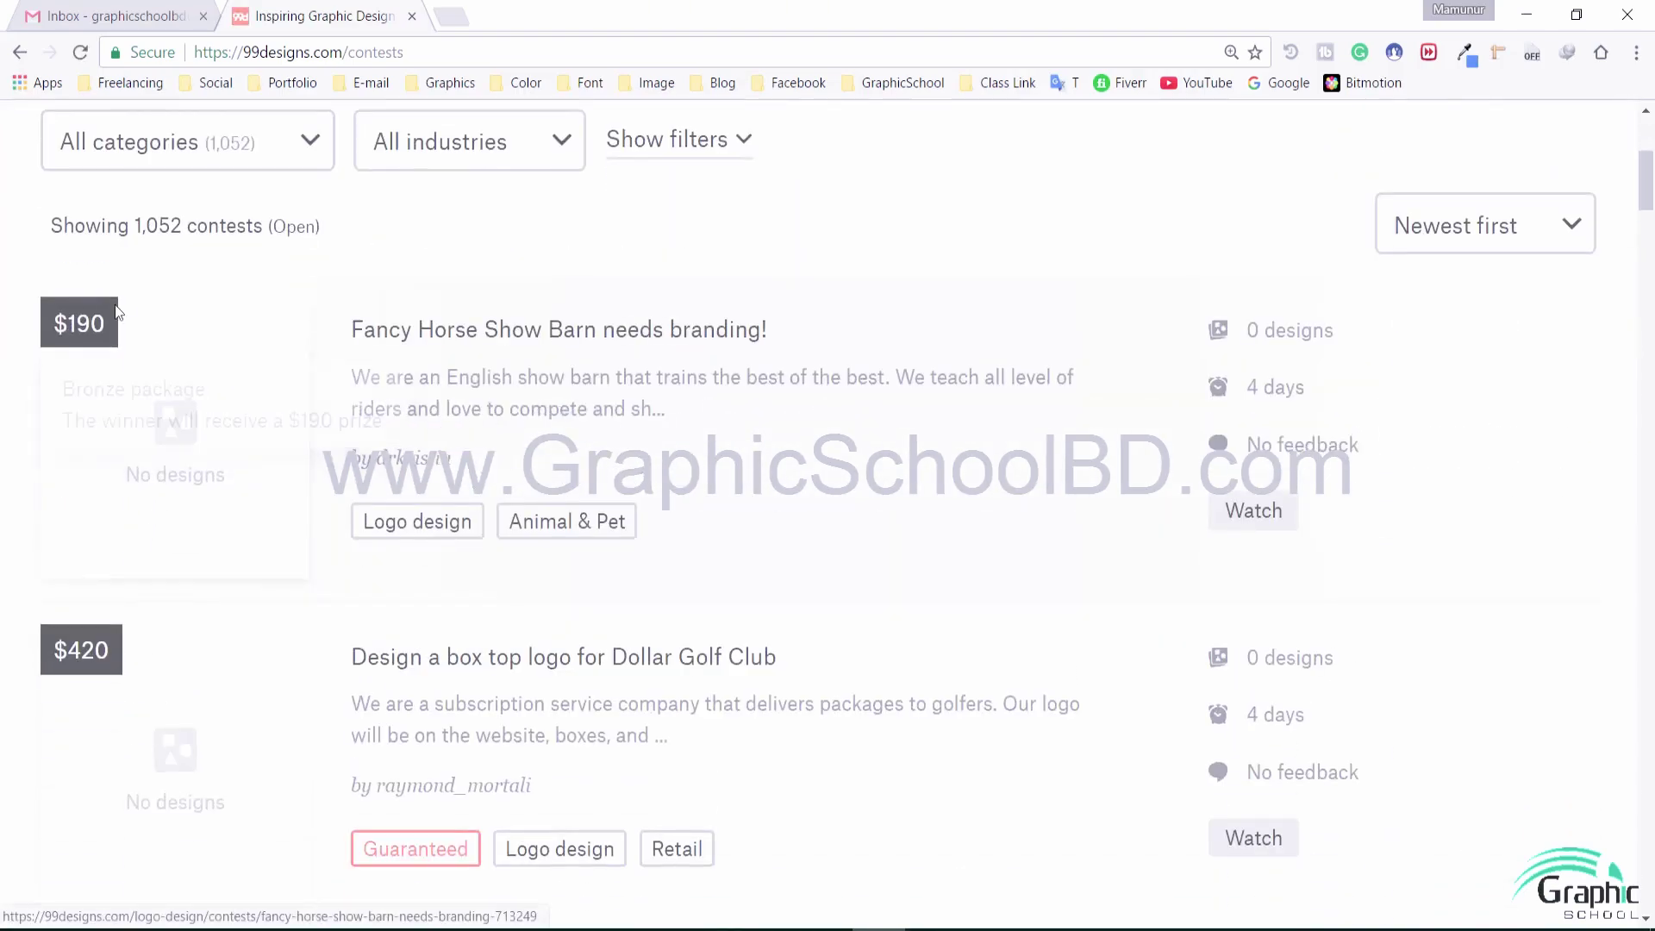
scroll(73, 332, down, 4)
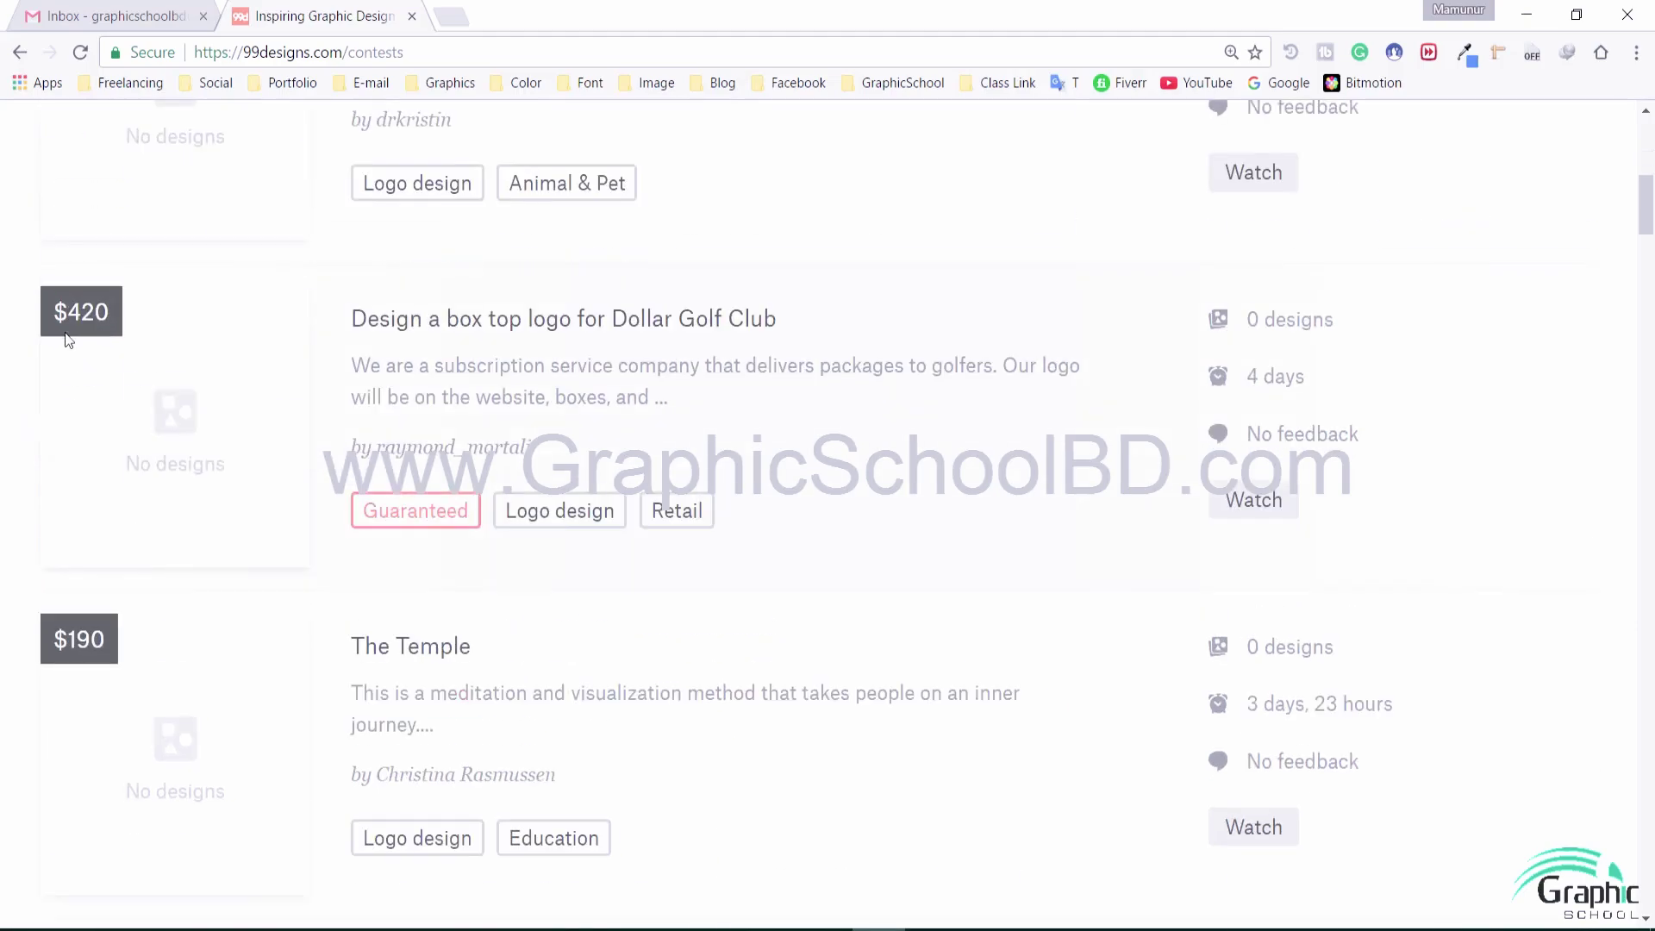
scroll(77, 329, down, 4)
scroll(99, 348, down, 8)
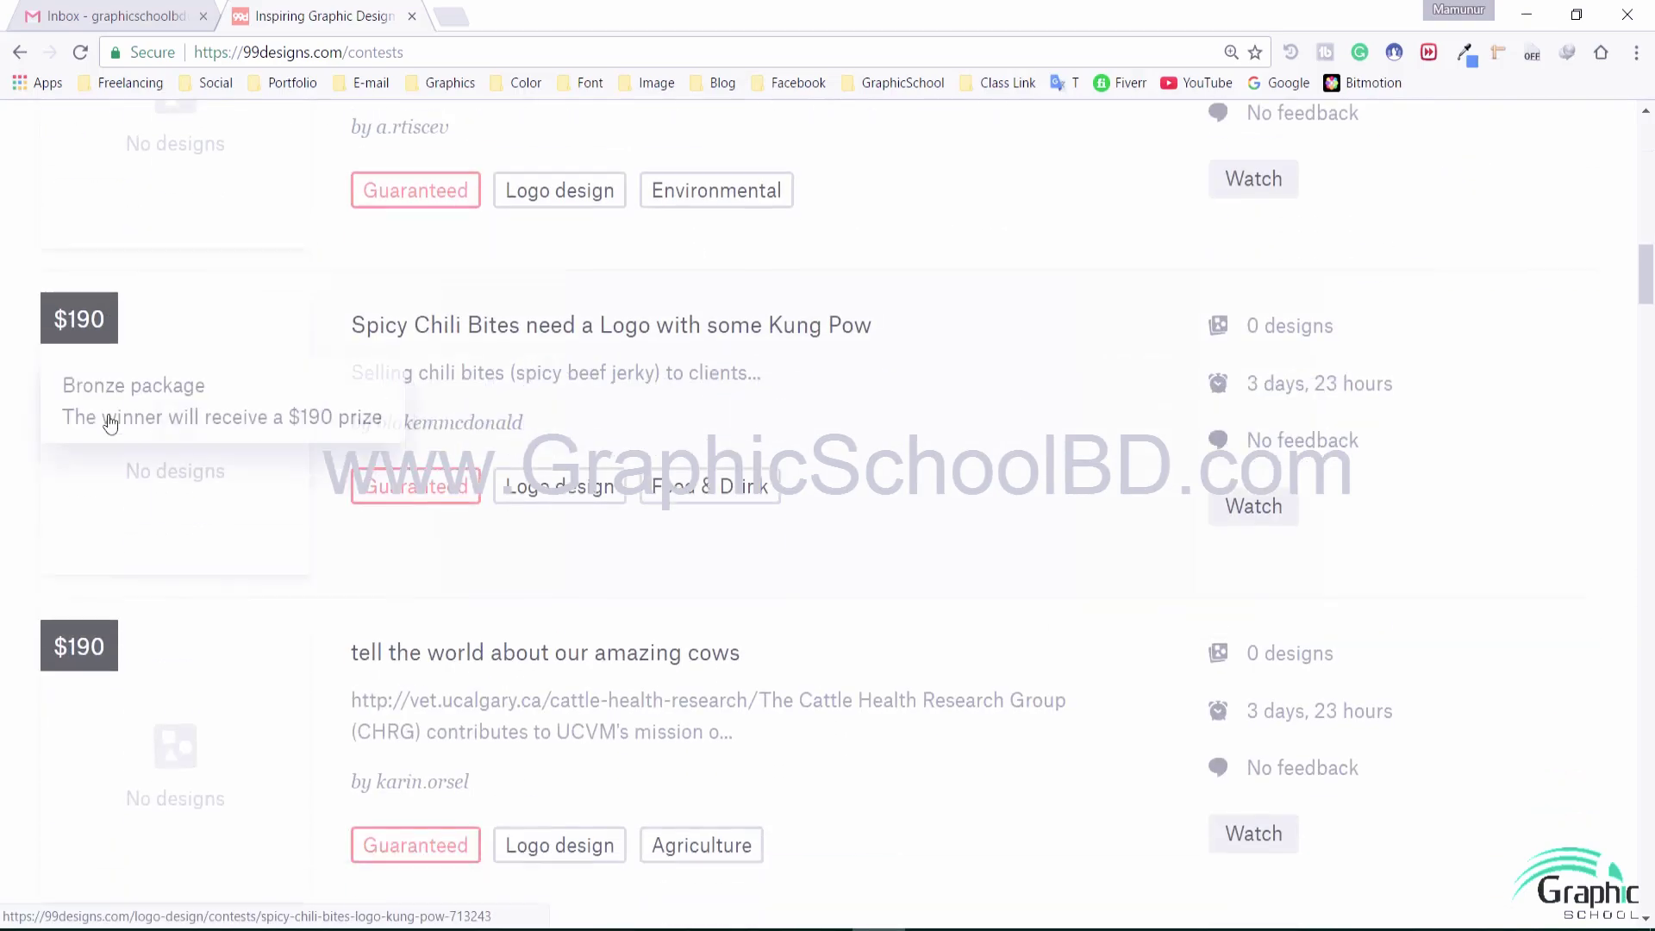
scroll(54, 569, down, 6)
scroll(55, 573, down, 1)
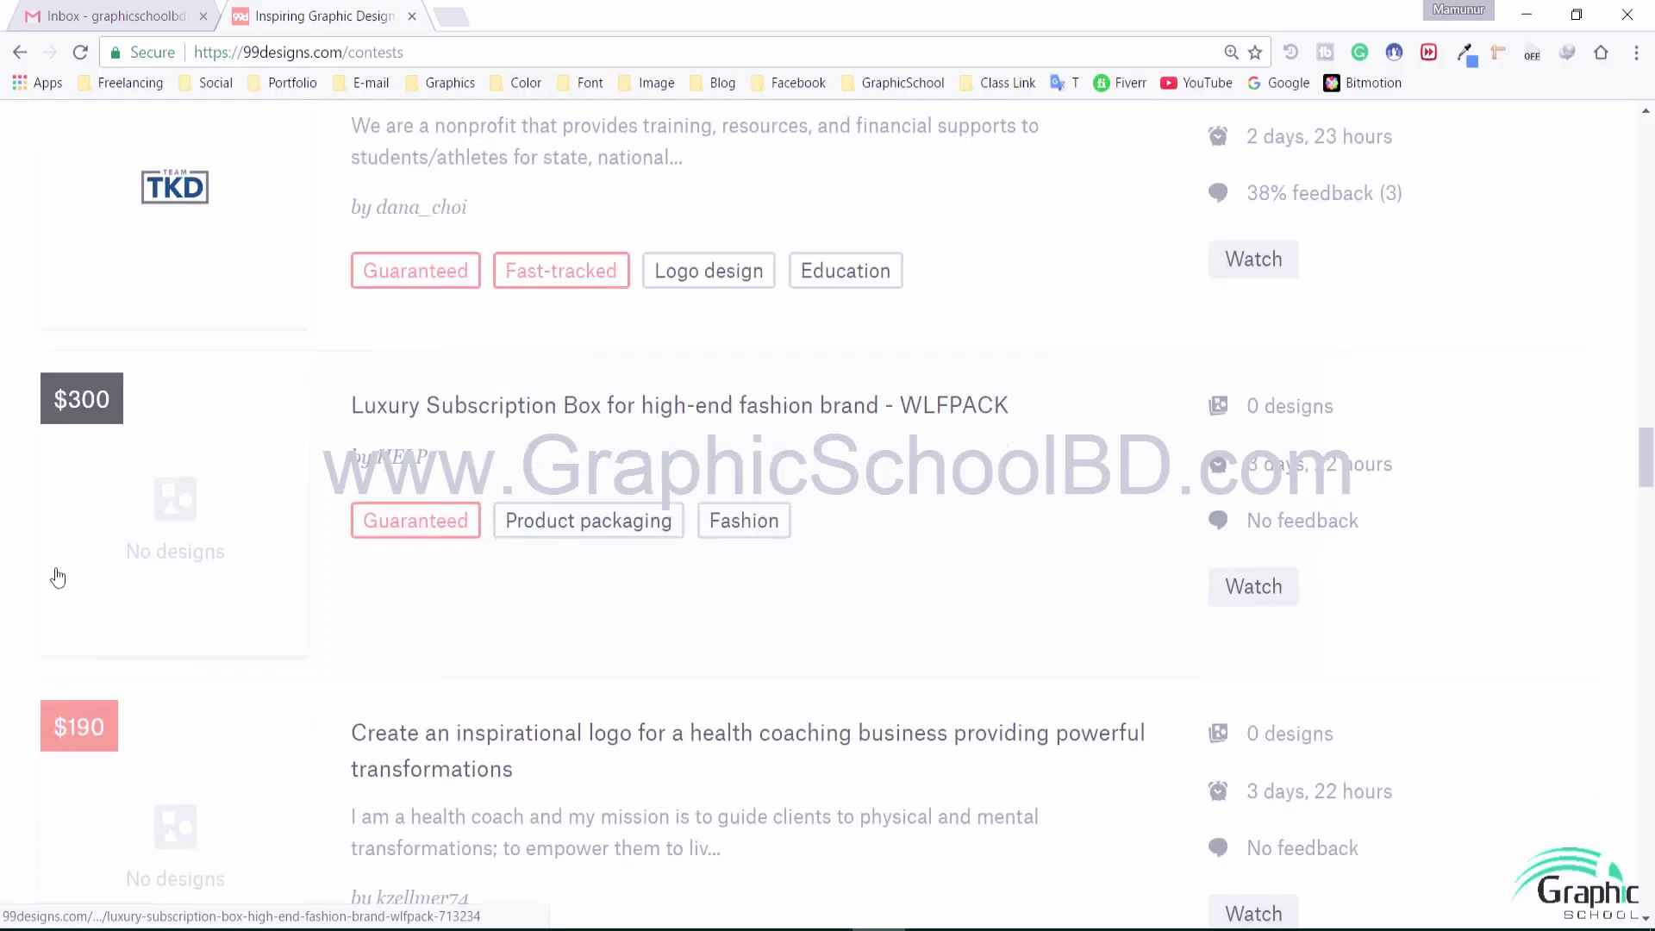
scroll(104, 554, up, 1)
scroll(118, 518, down, 8)
scroll(116, 518, down, 20)
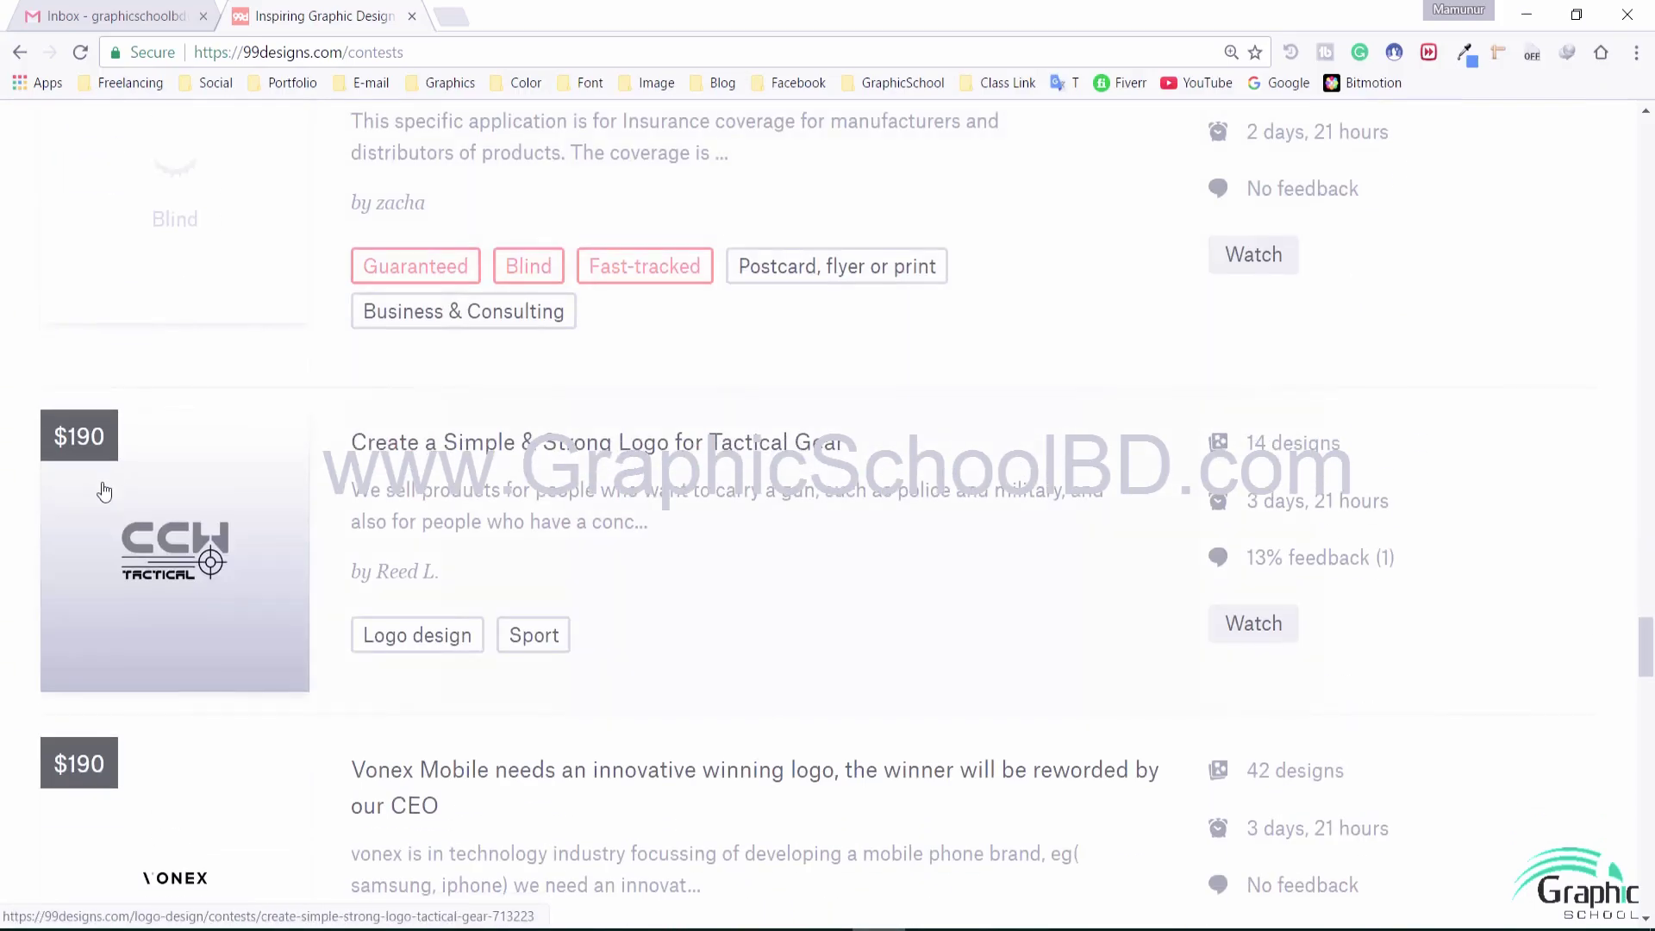
scroll(103, 500, up, 6)
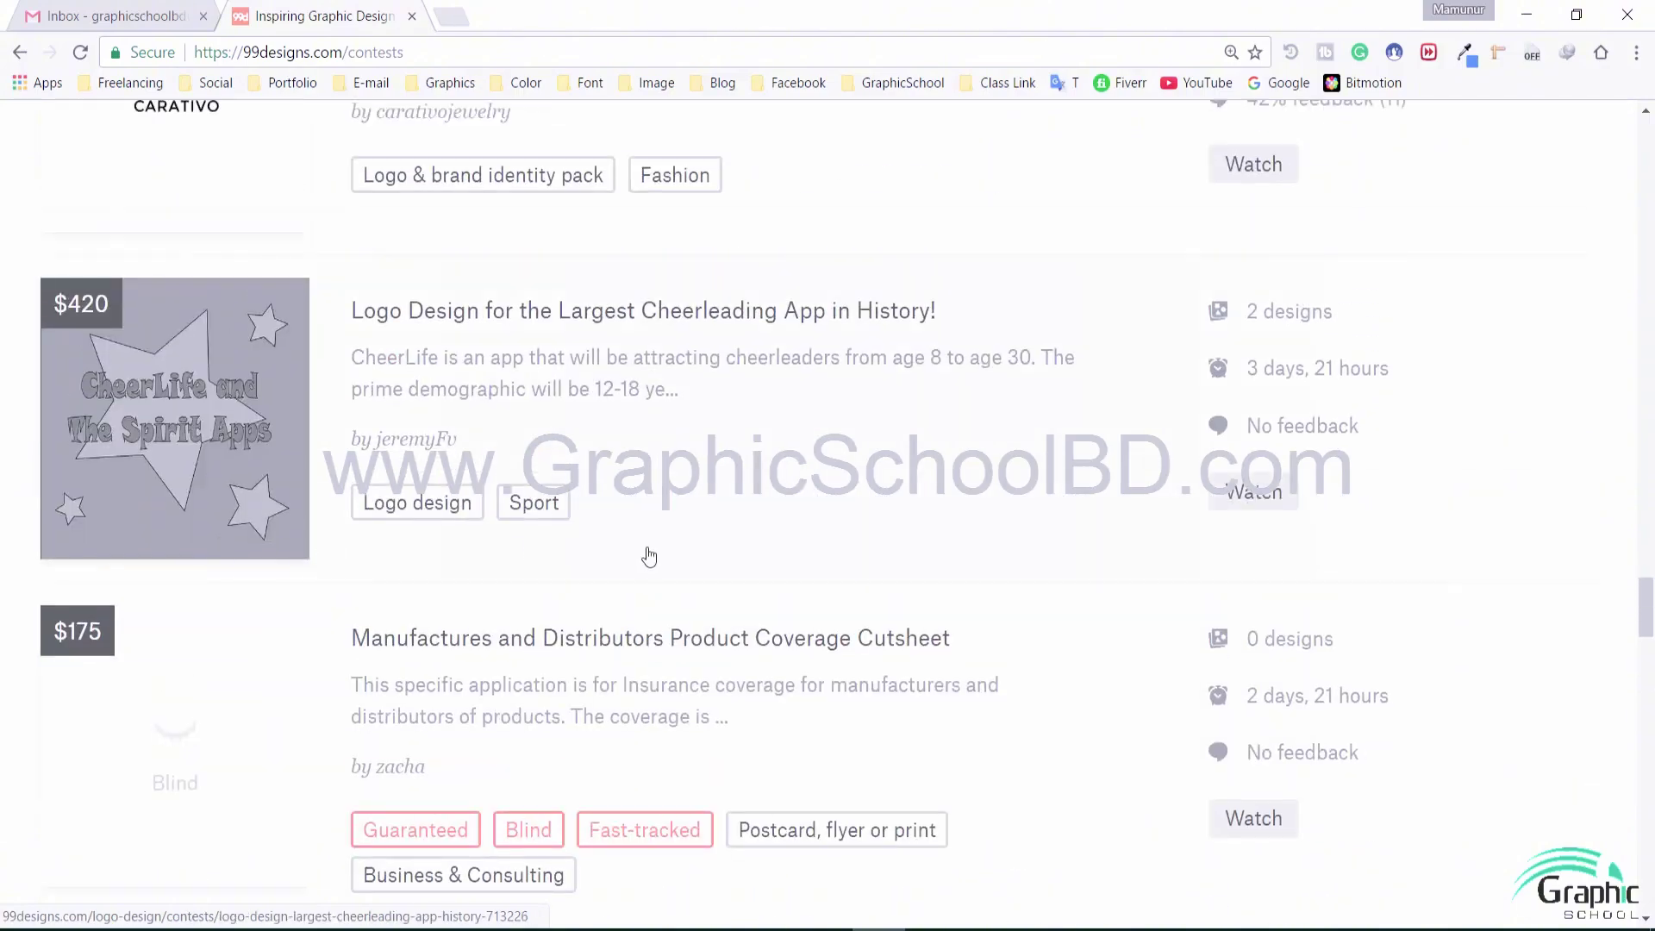
scroll(649, 552, up, 20)
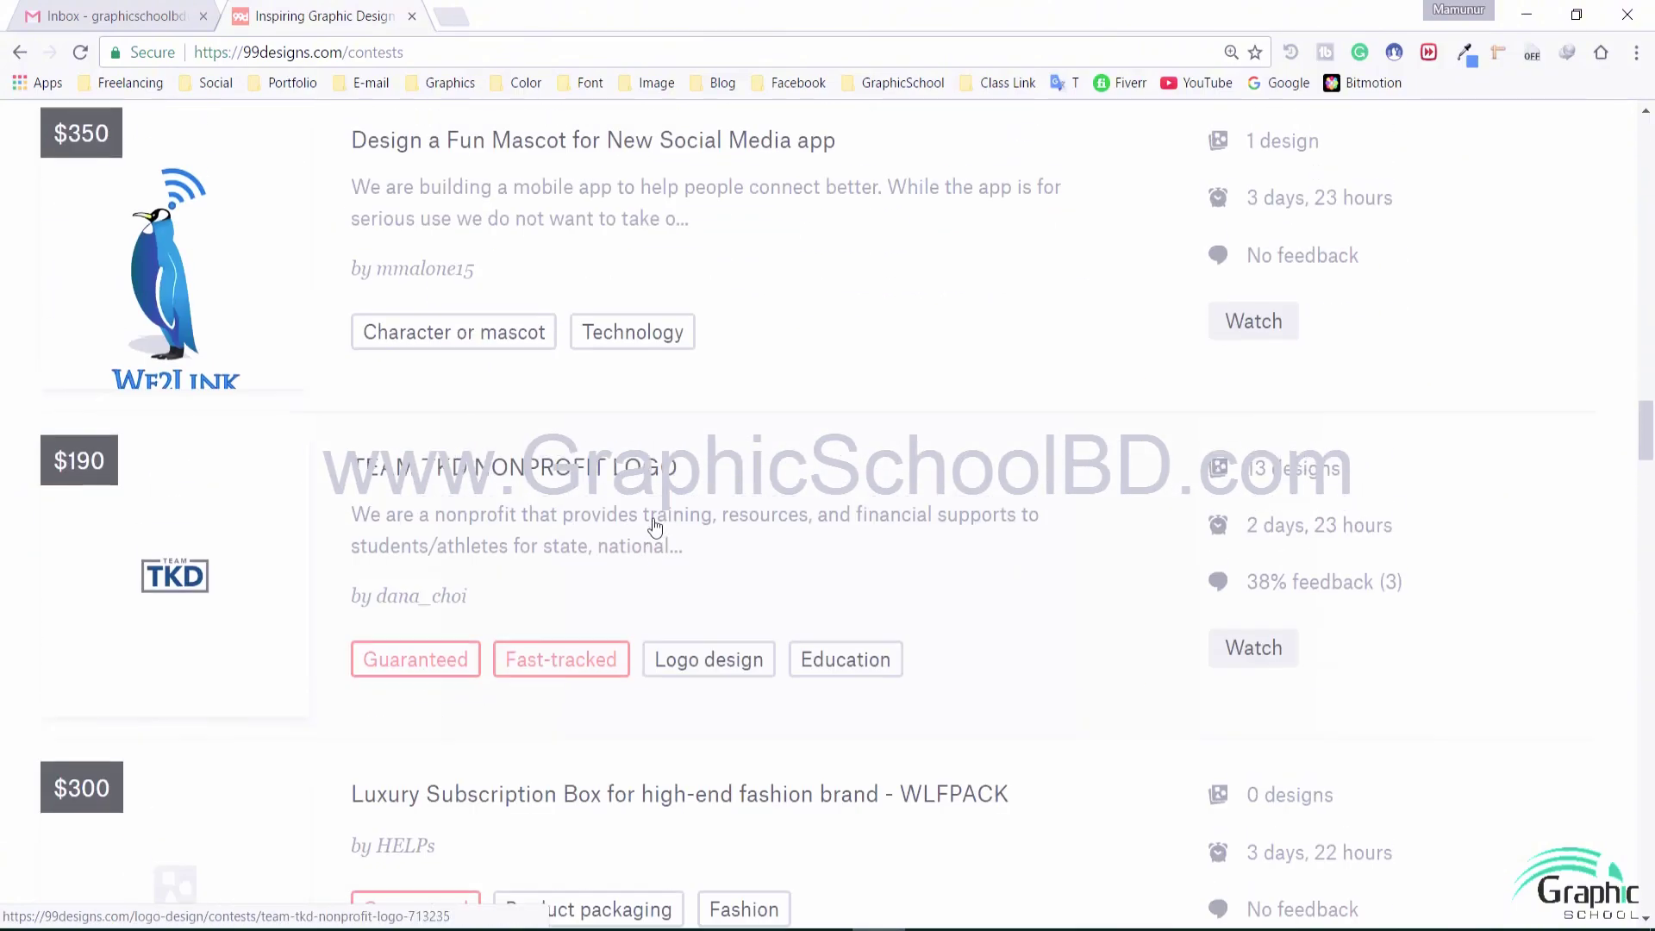
scroll(1459, 554, up, 16)
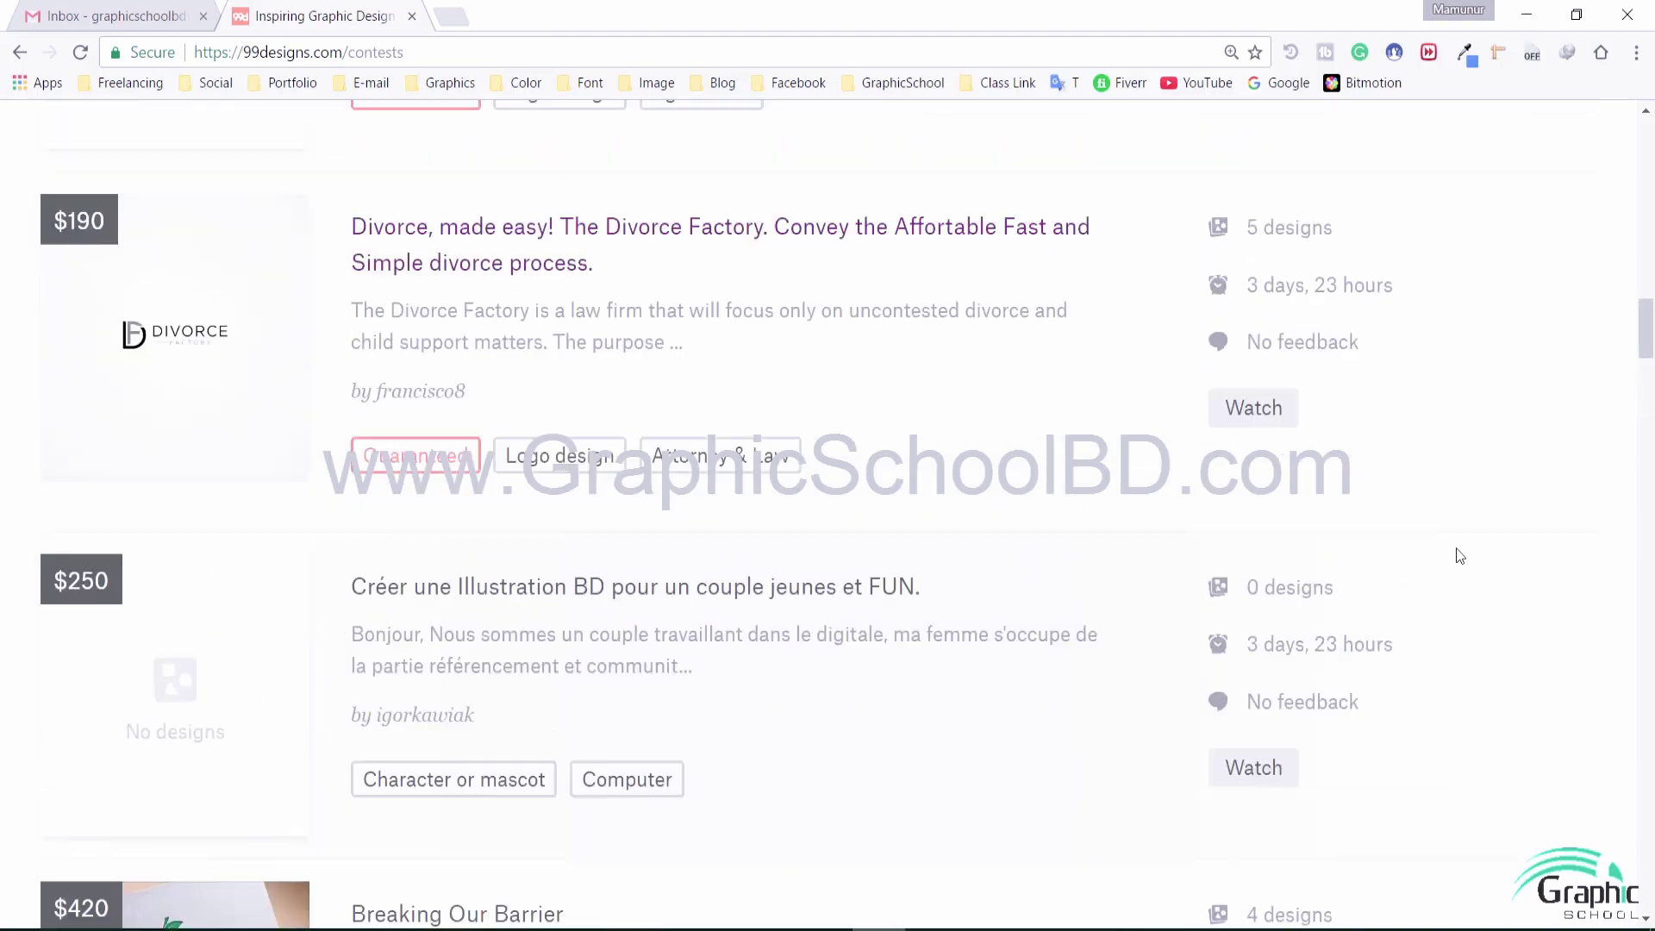
scroll(1459, 554, up, 7)
scroll(1459, 554, up, 20)
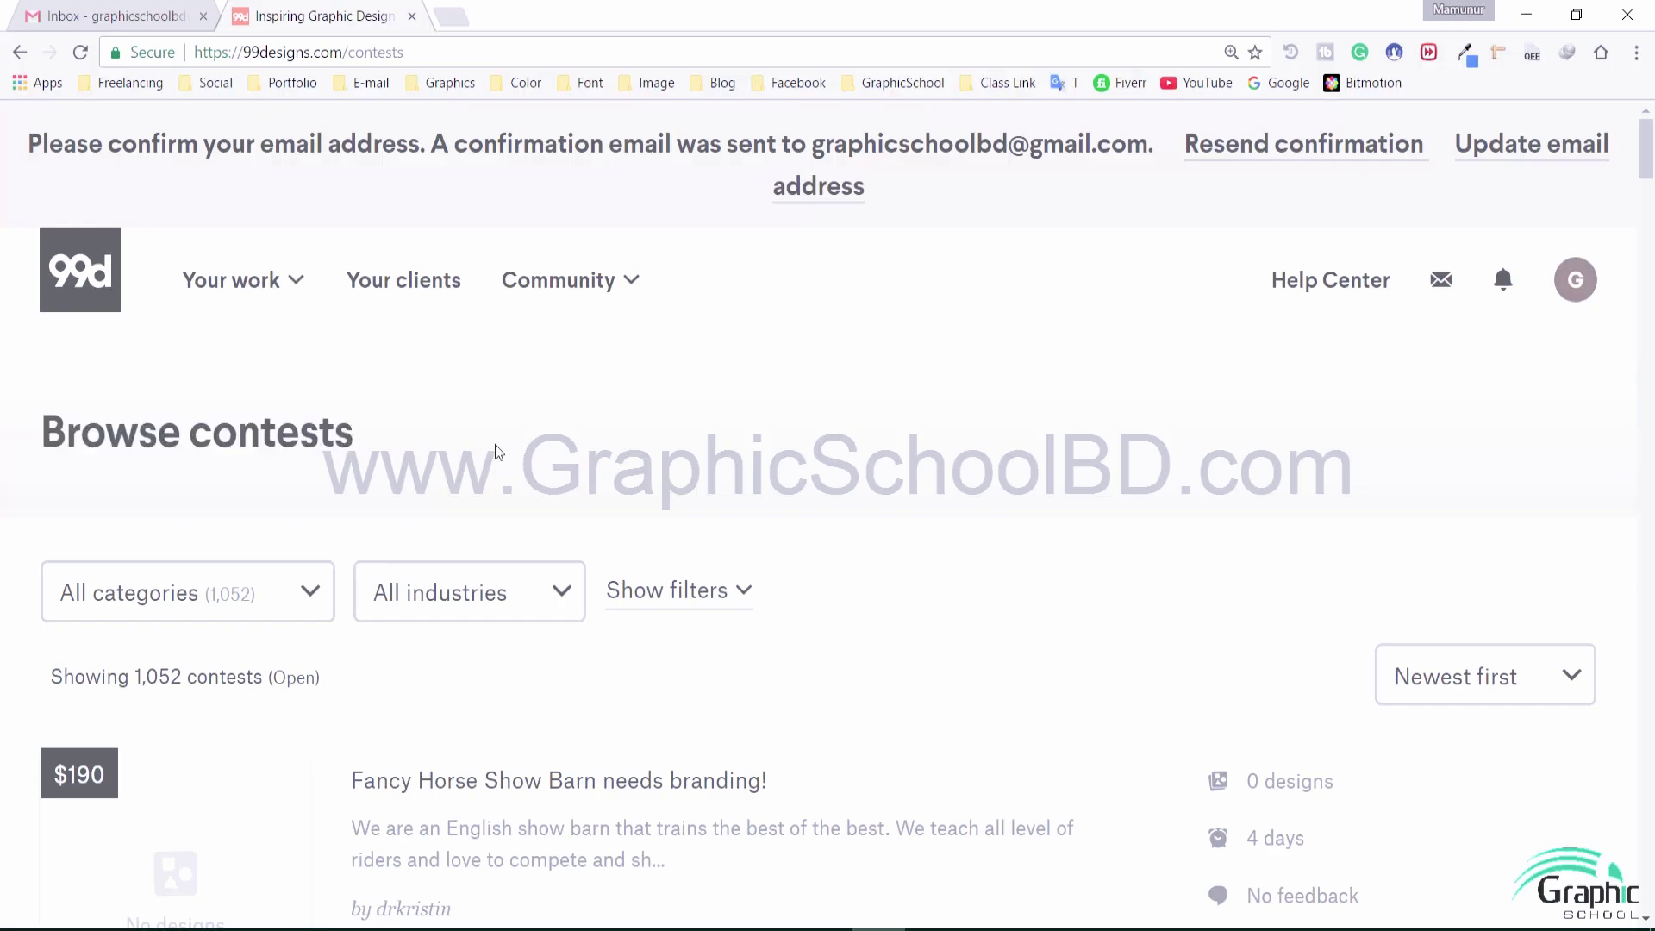
Filter contests to Logo & identity (774 listed) and preview its subcategory list
scroll(259, 541, down, 3)
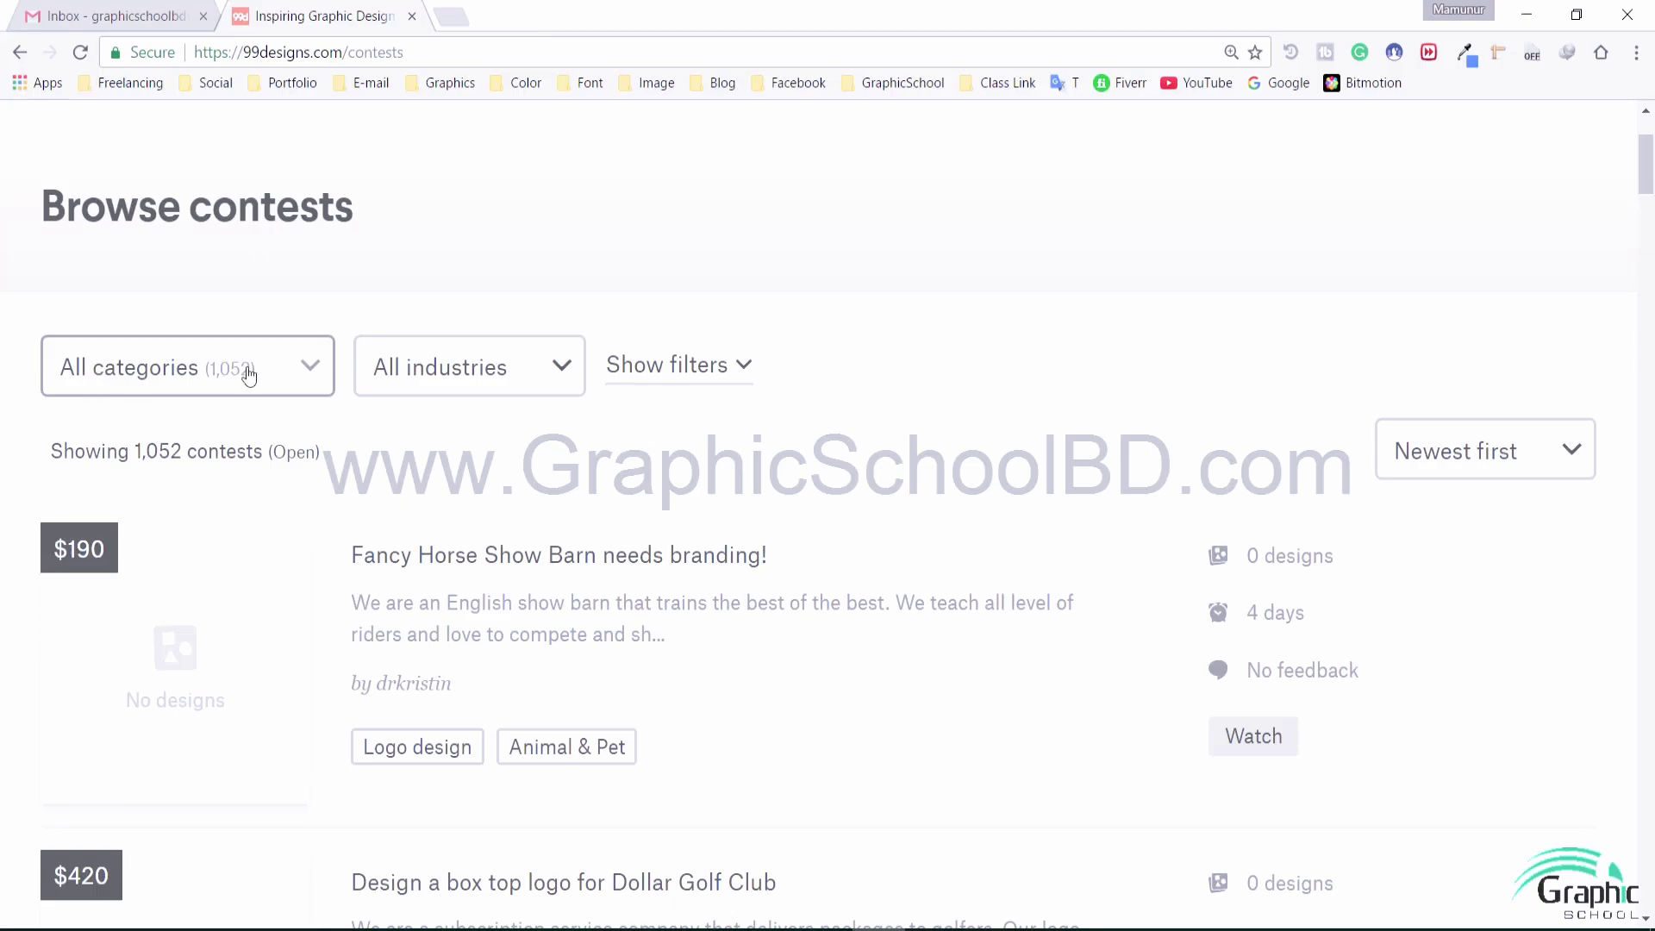
click(250, 370)
scroll(249, 370, down, 1)
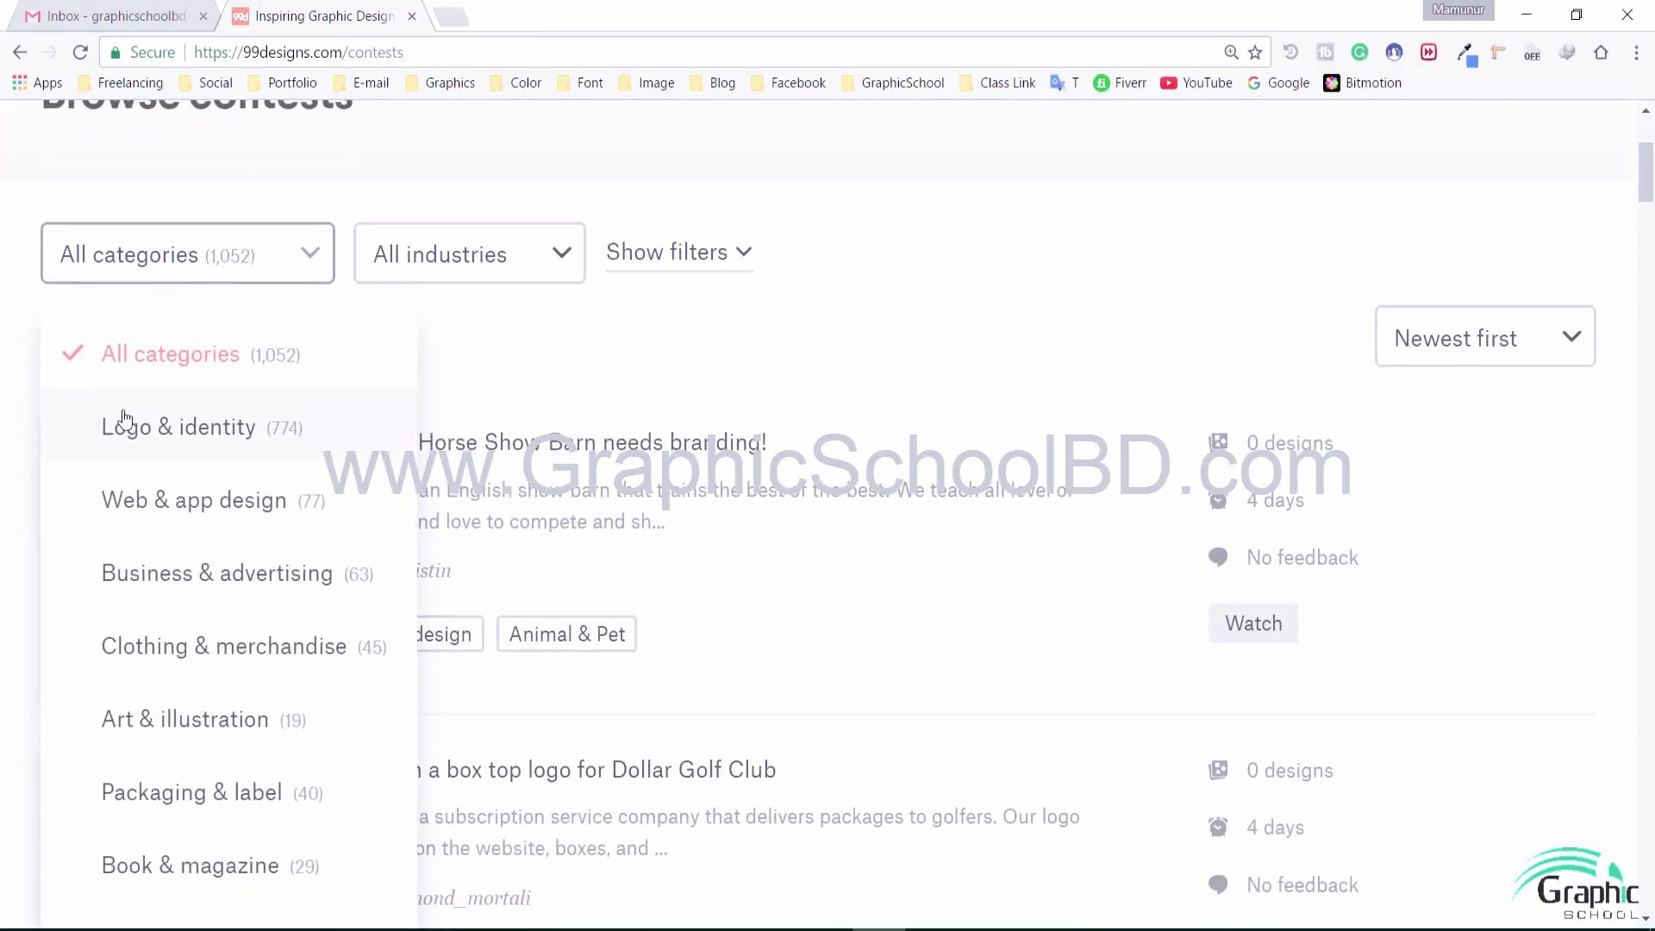
scroll(177, 413, down, 1)
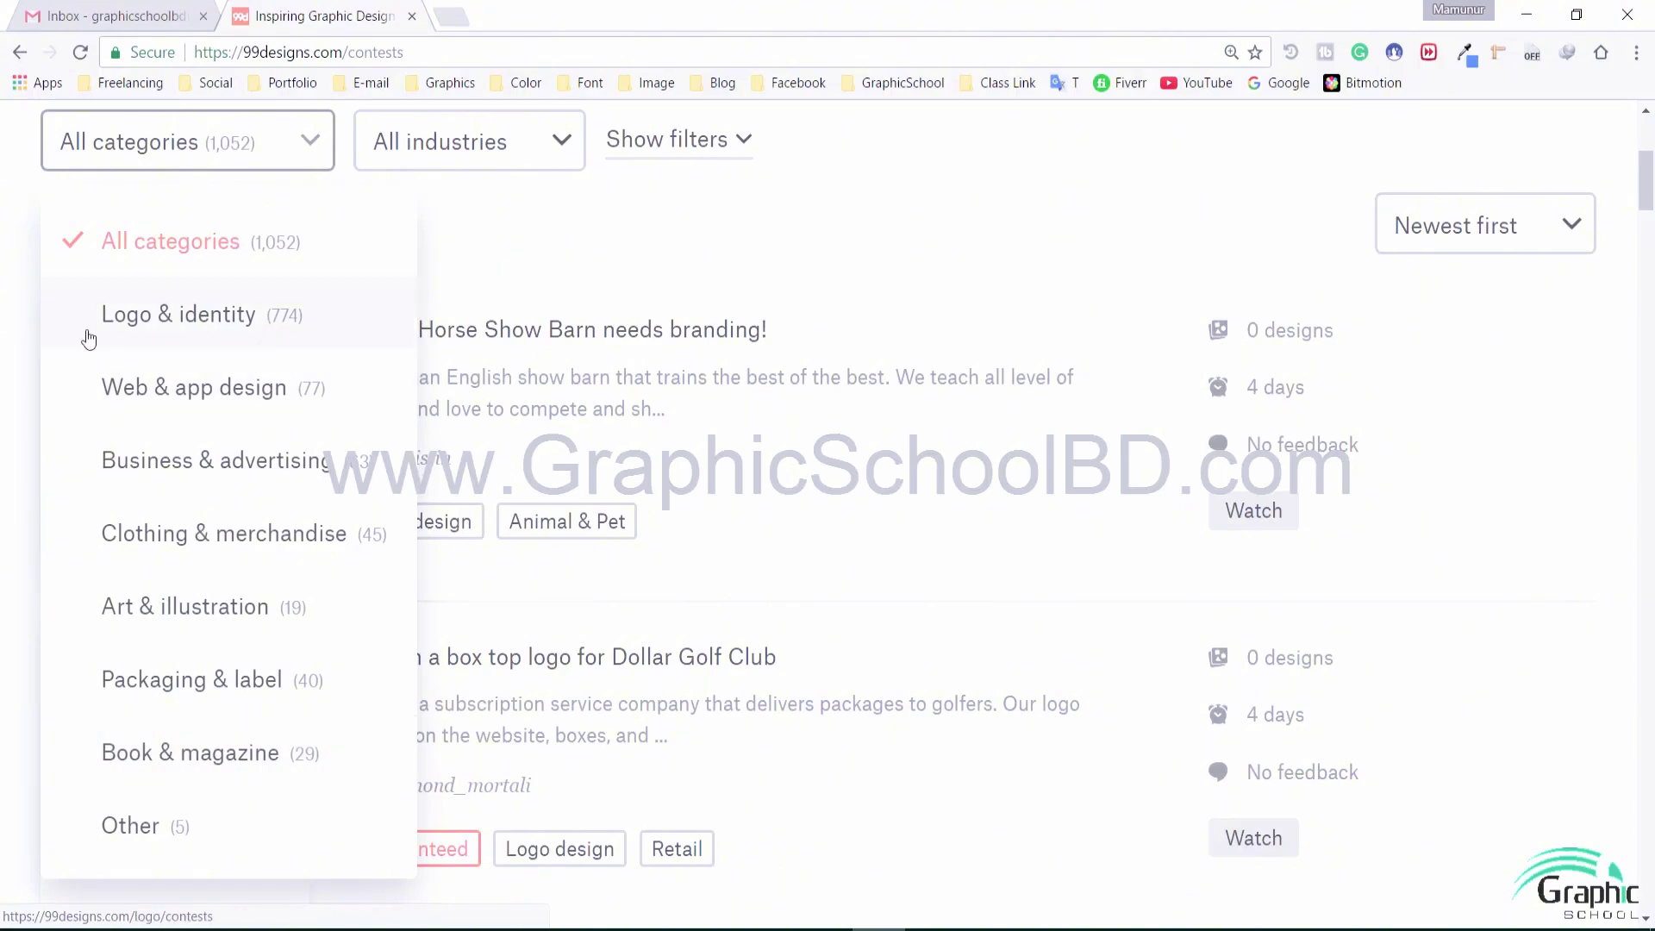
click(263, 323)
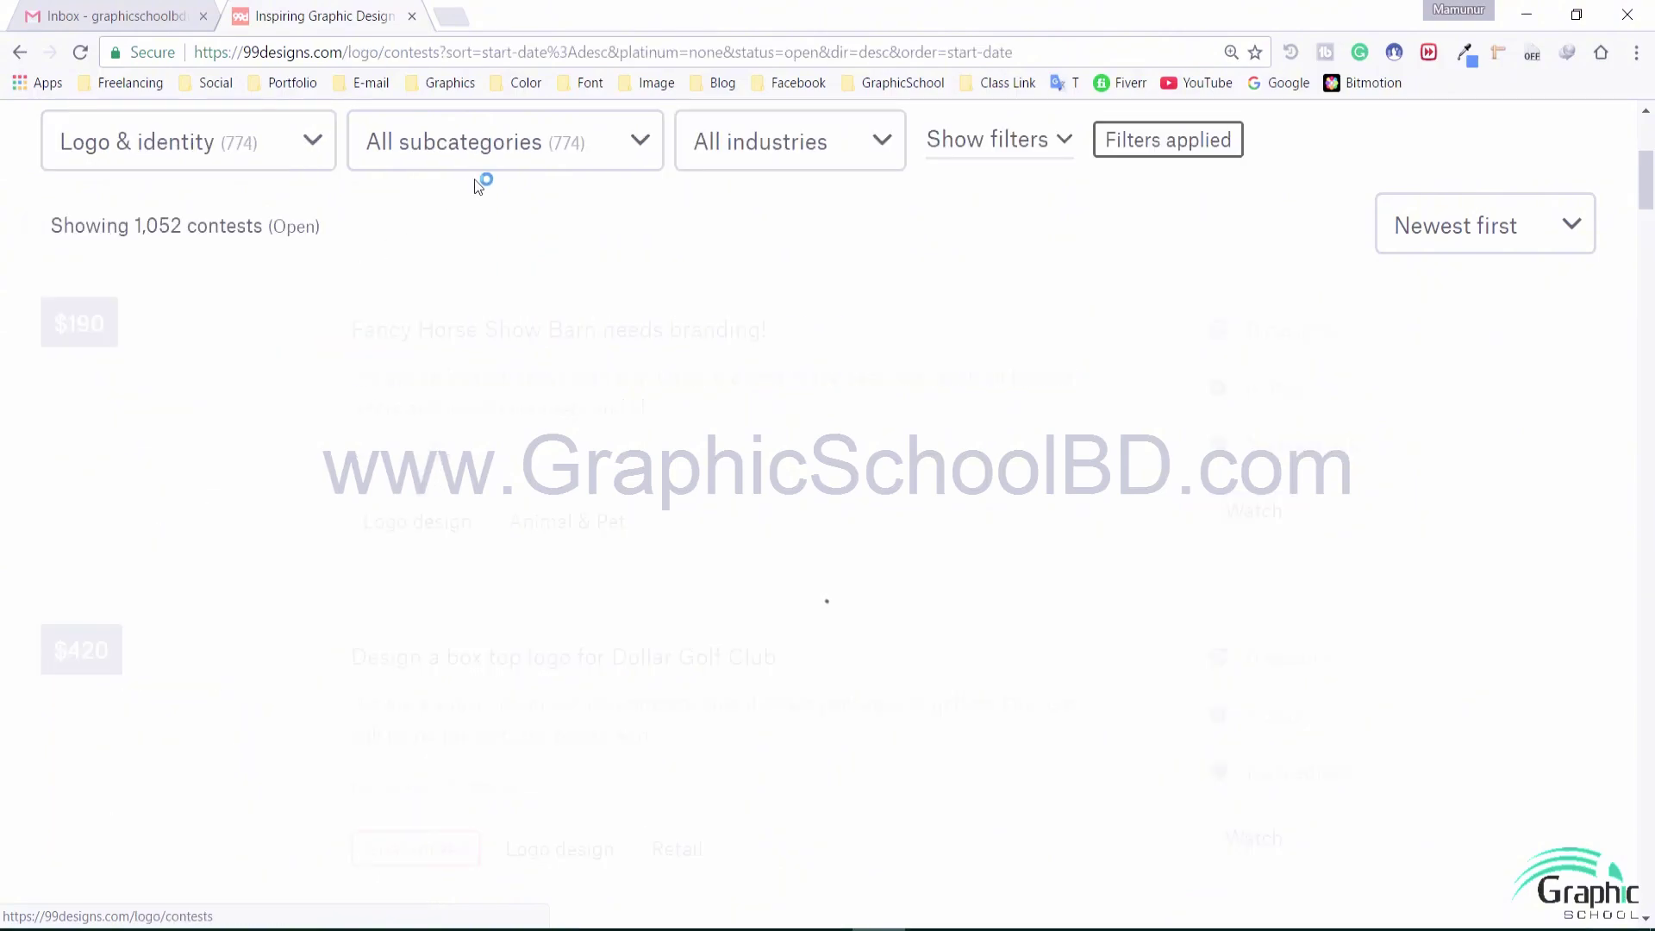
click(502, 157)
scroll(534, 385, up, 1)
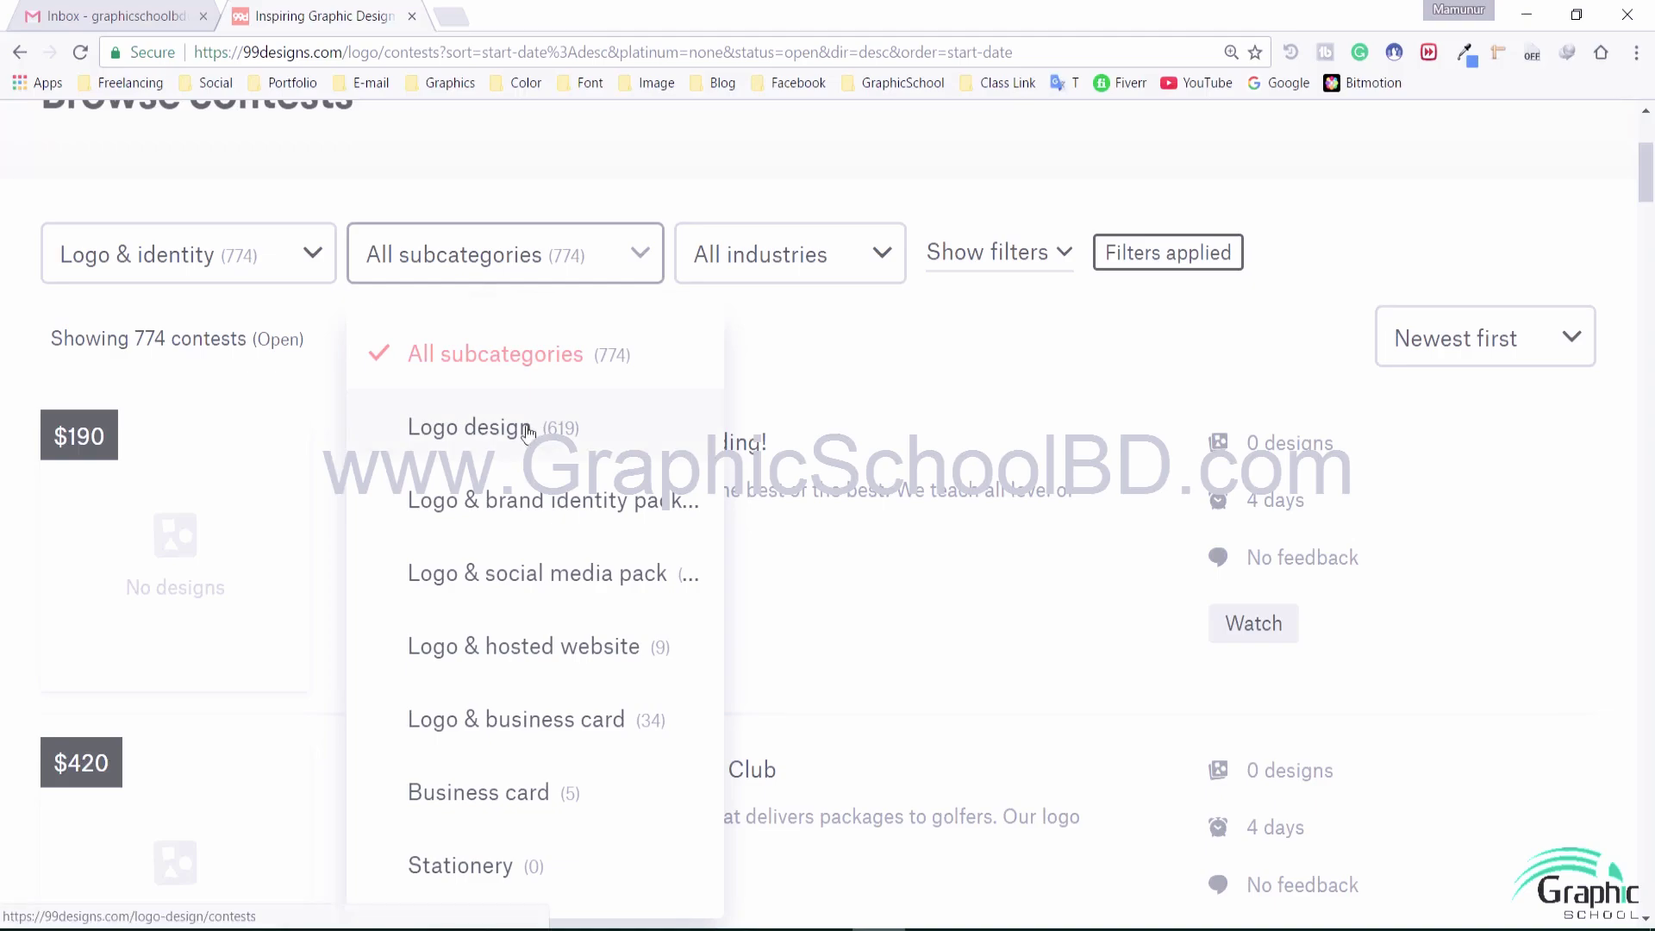
scroll(466, 370, down, 1)
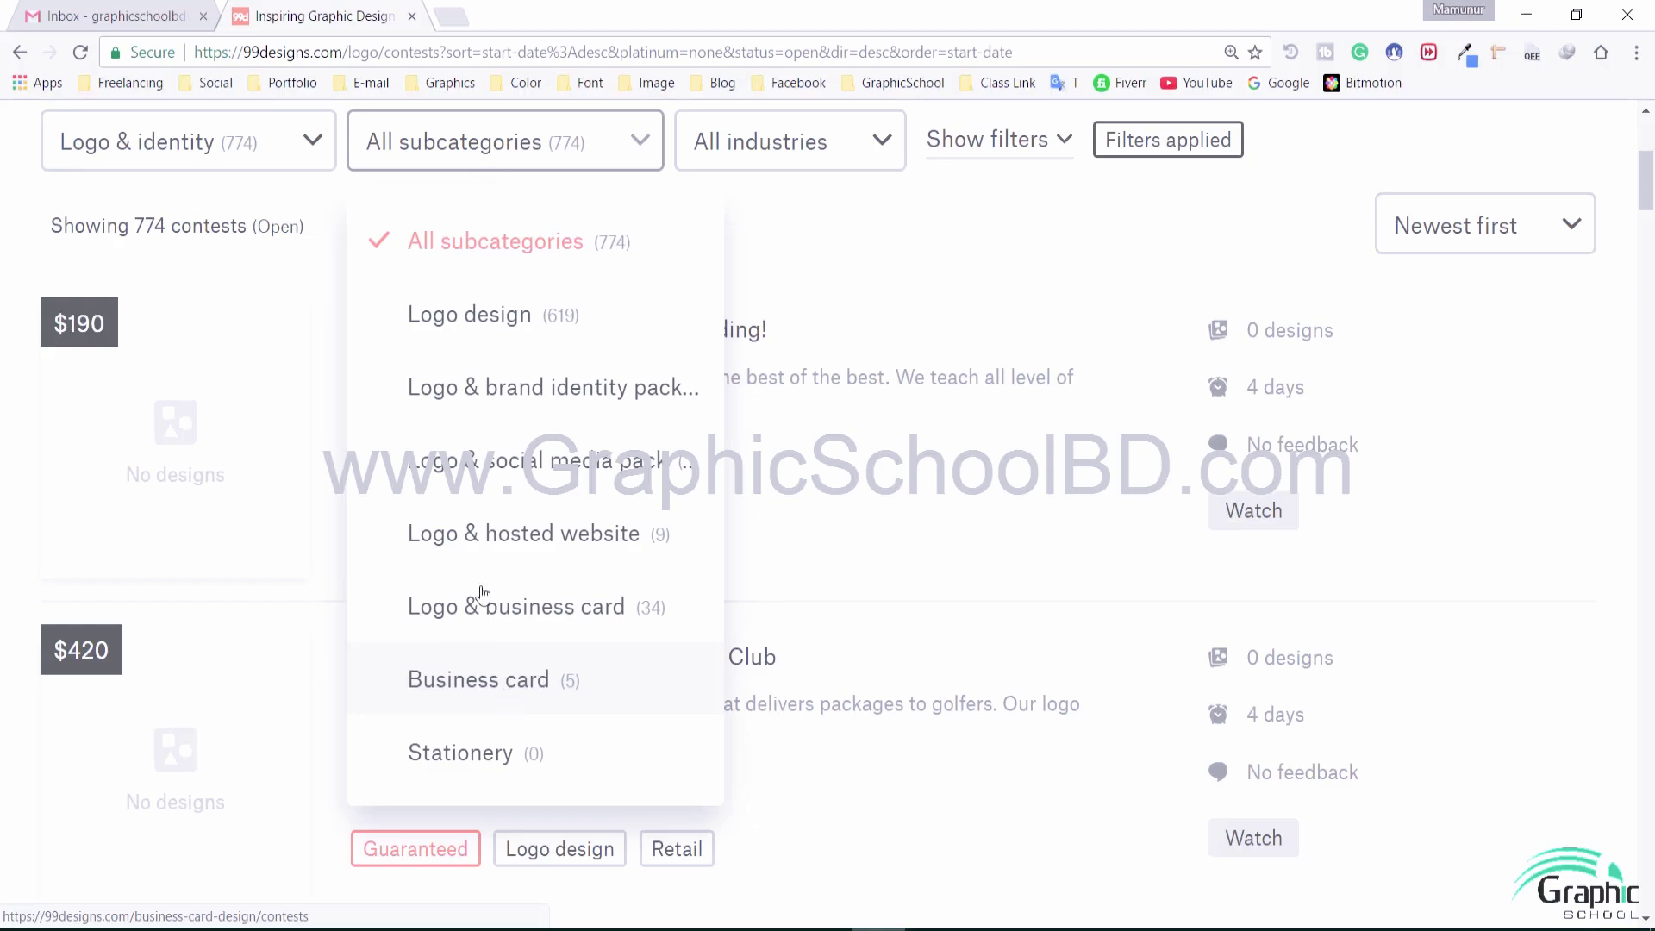
click(185, 145)
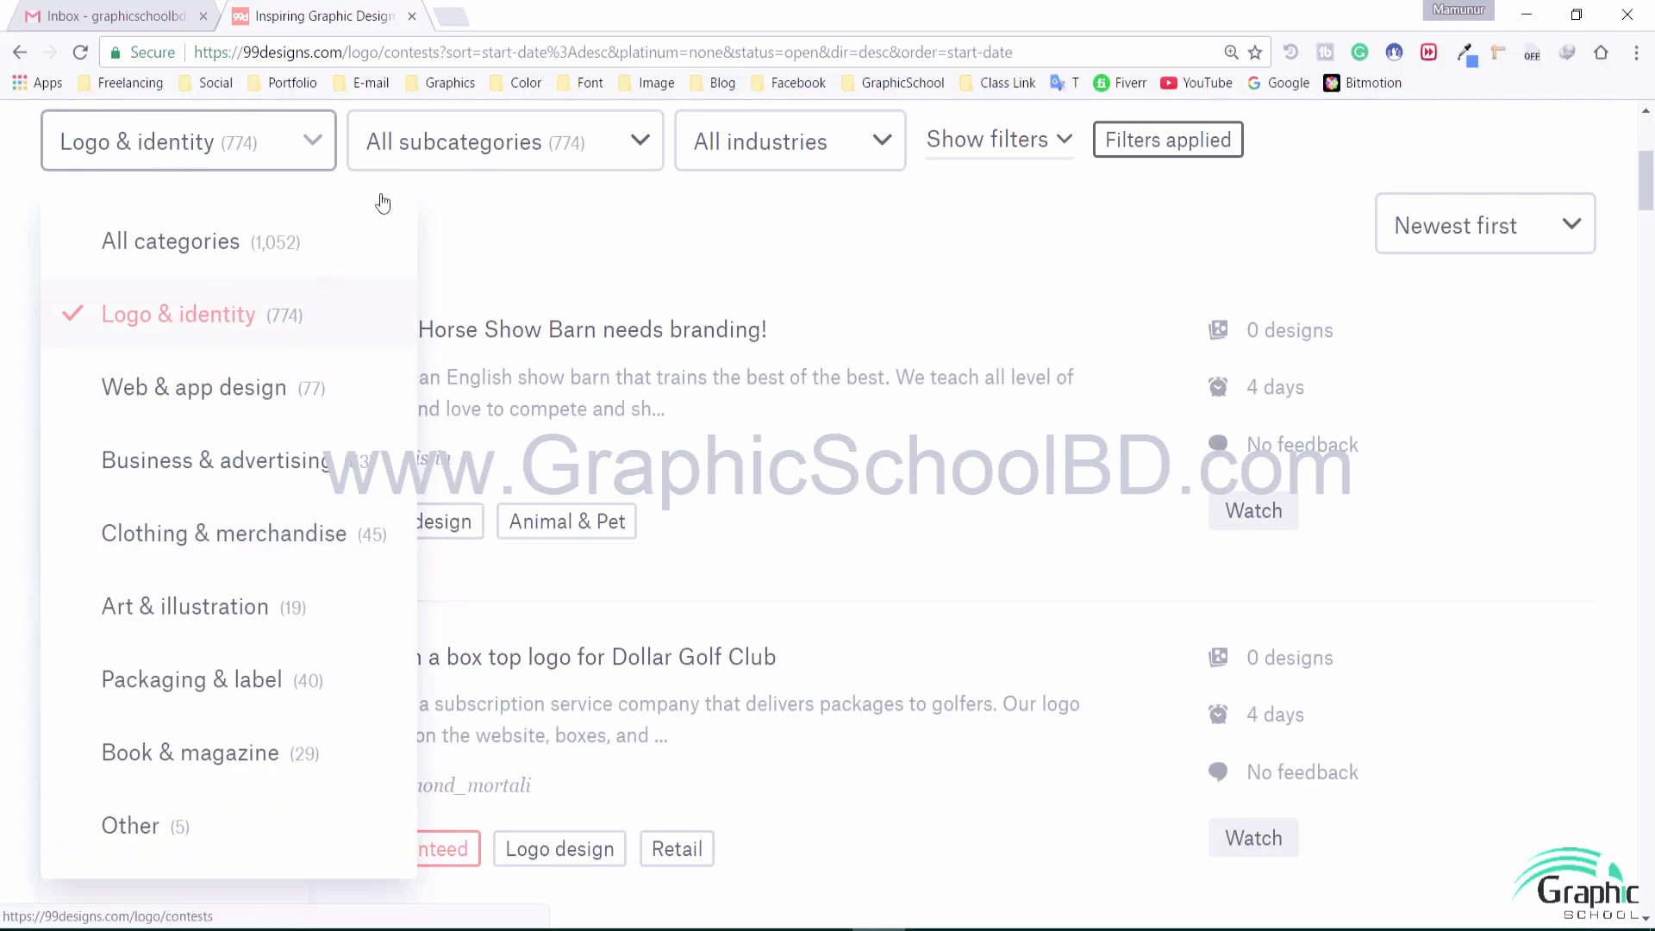
click(509, 140)
scroll(573, 229, up, 5)
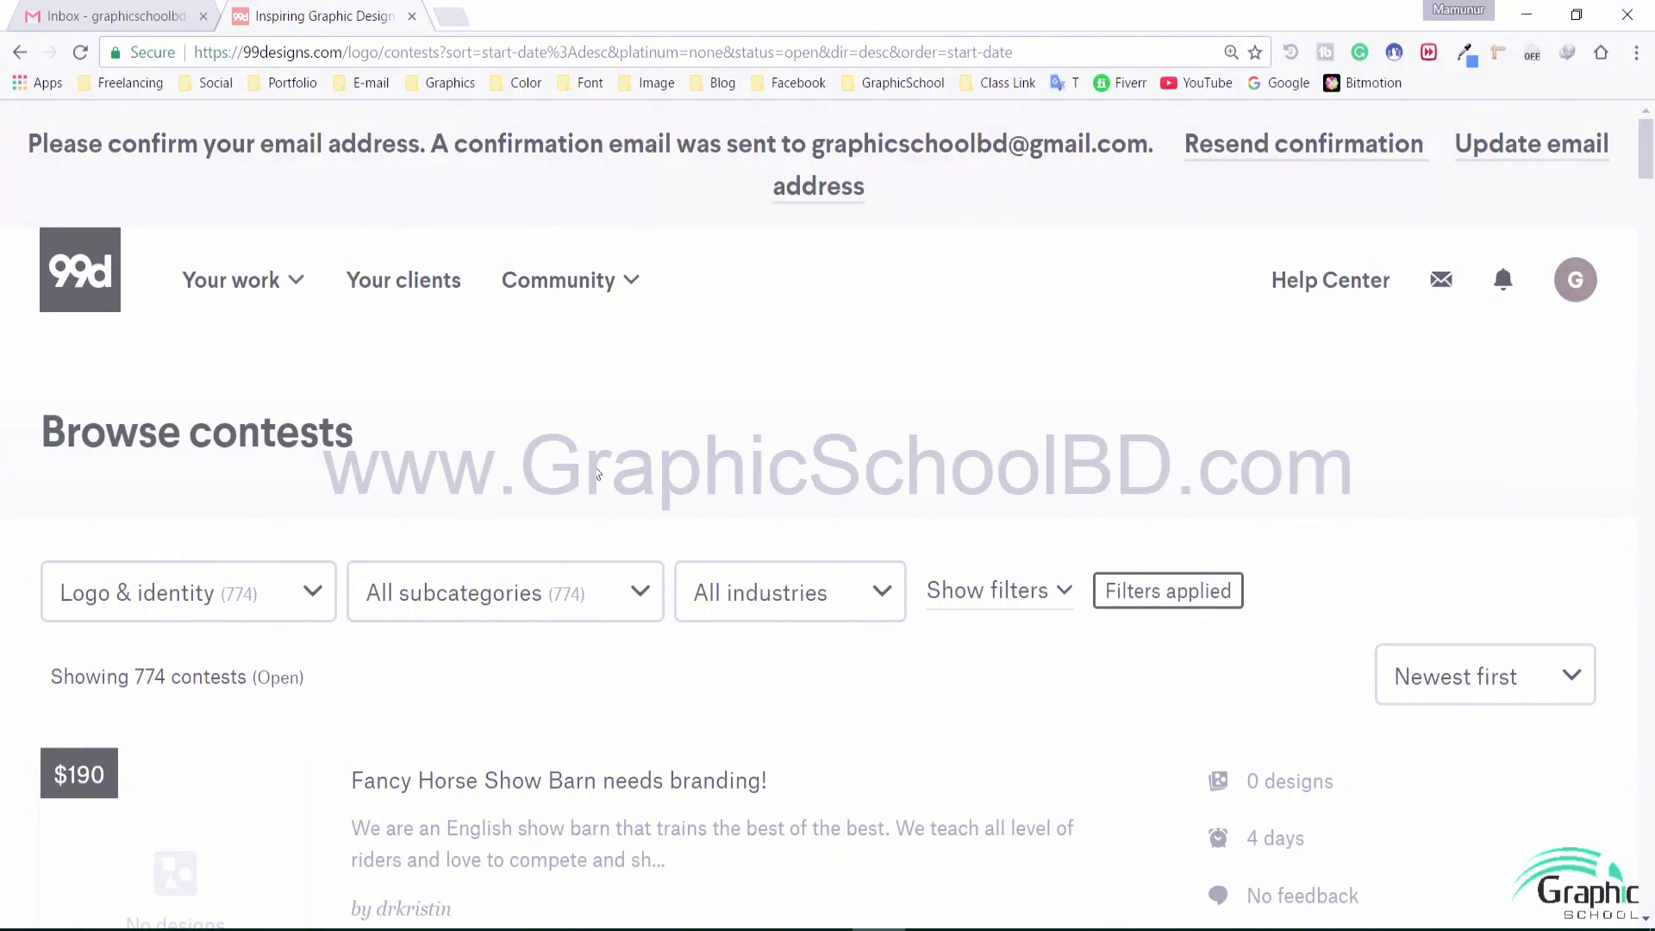
Highlight the words of the Browse contests heading
double_click(298, 444)
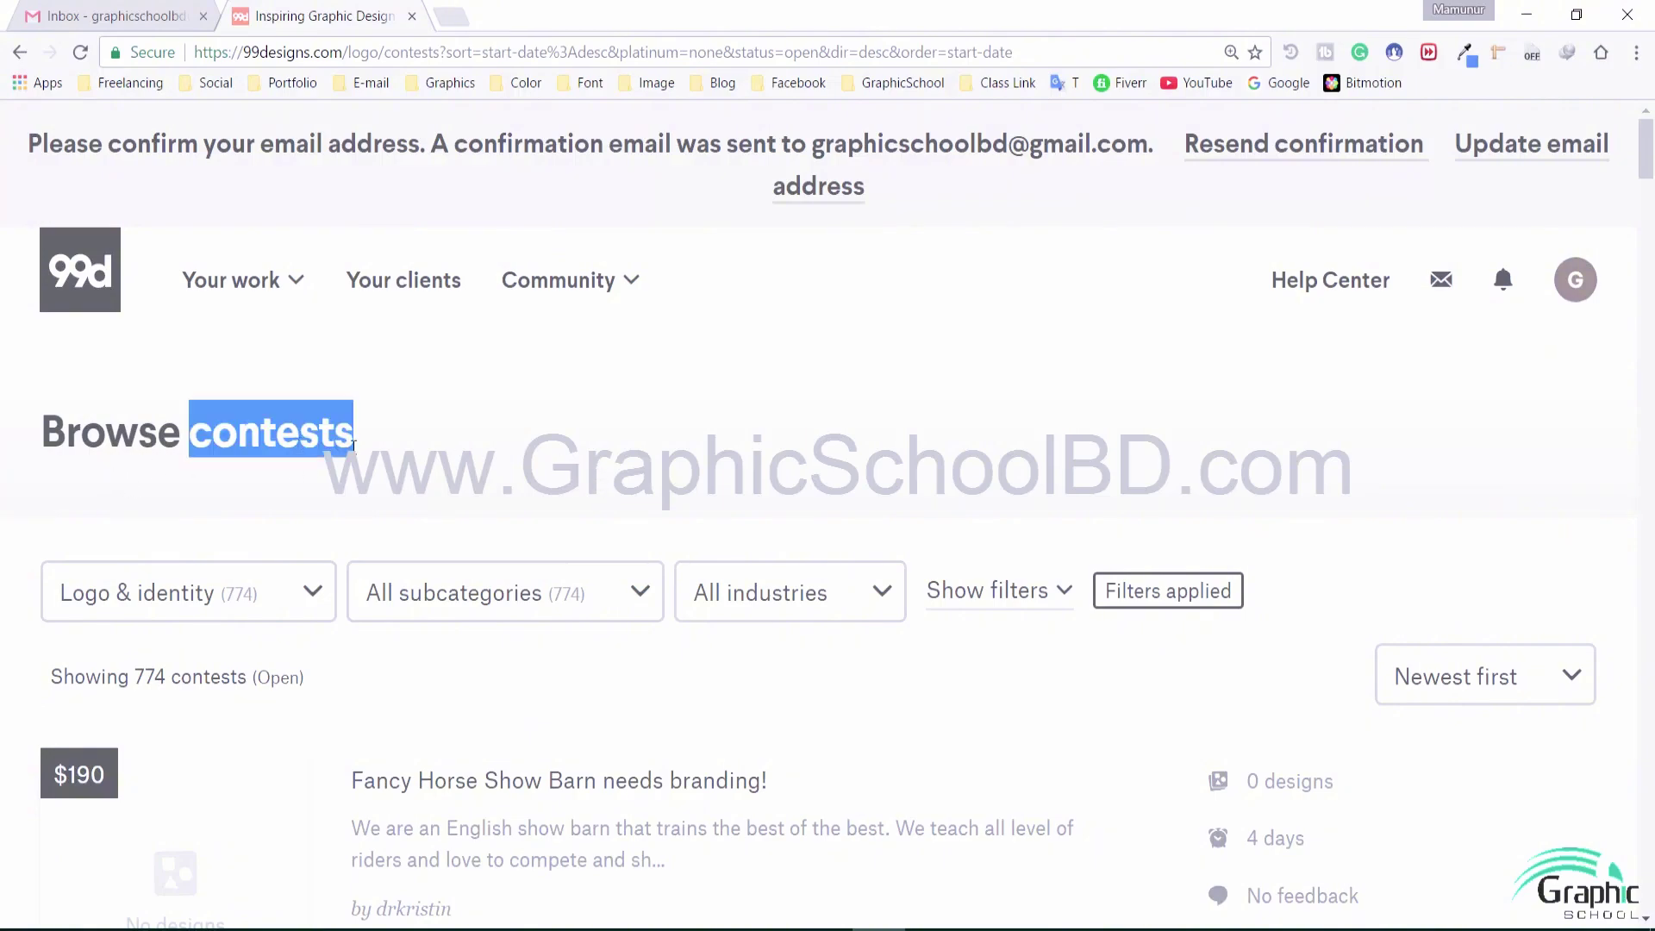
click(402, 471)
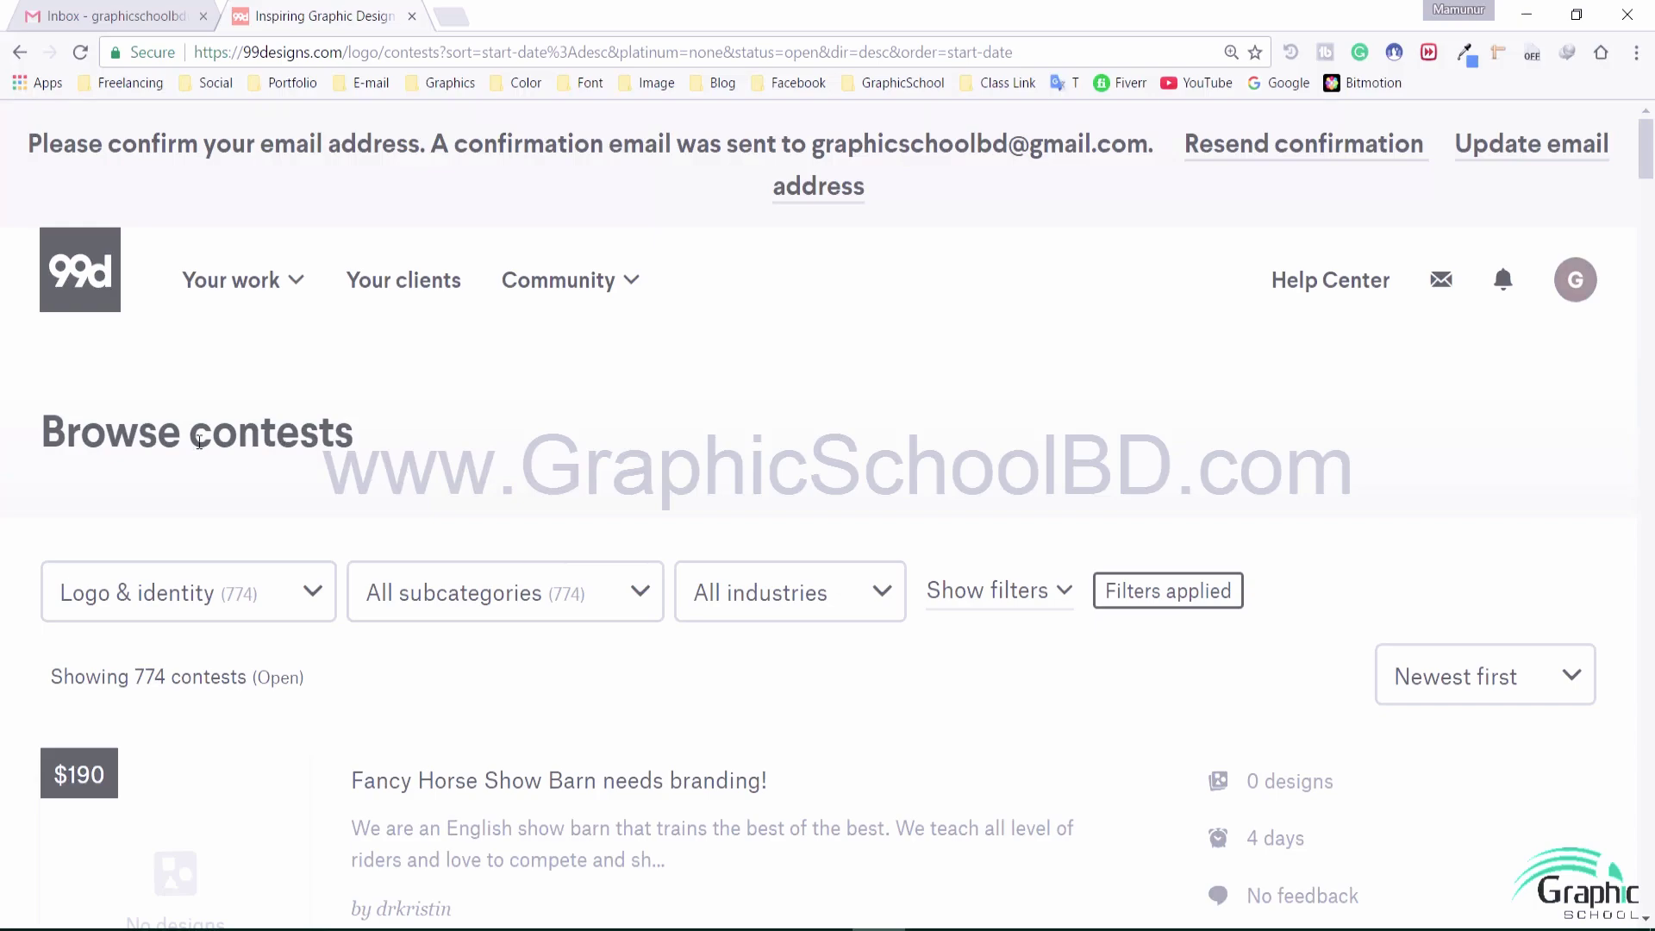
drag(199, 442, 472, 430)
click(82, 429)
drag(52, 429, 492, 443)
click(507, 449)
Keep Logo & identity as the category and open the subcategories list
scroll(337, 571, down, 4)
click(215, 258)
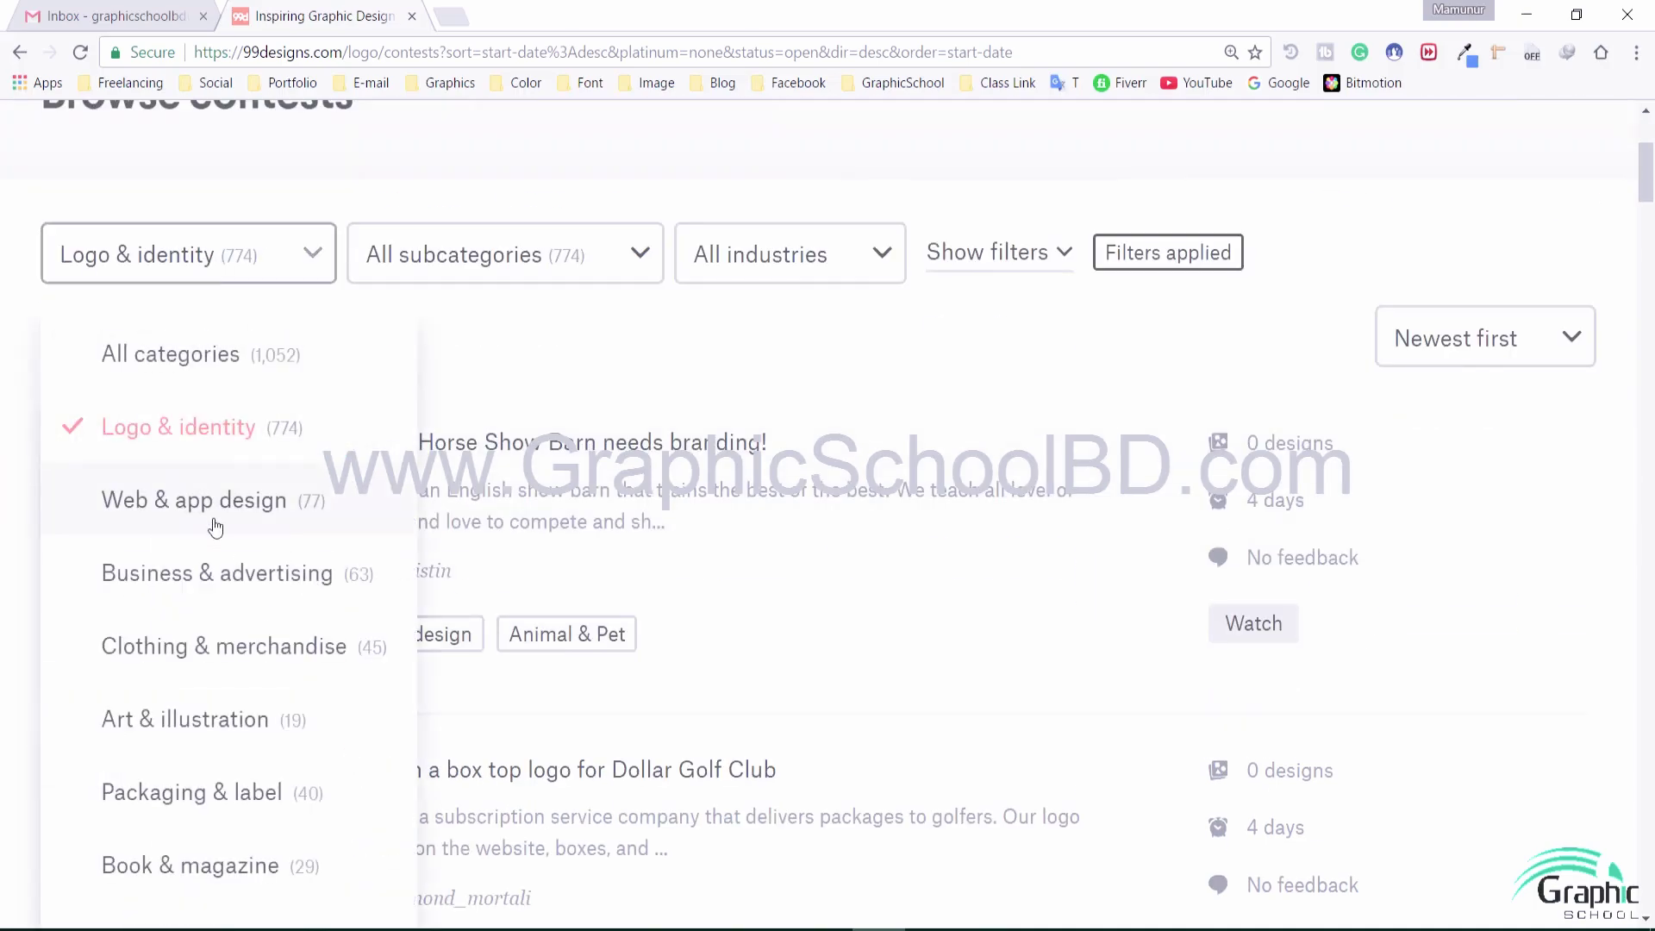
click(230, 416)
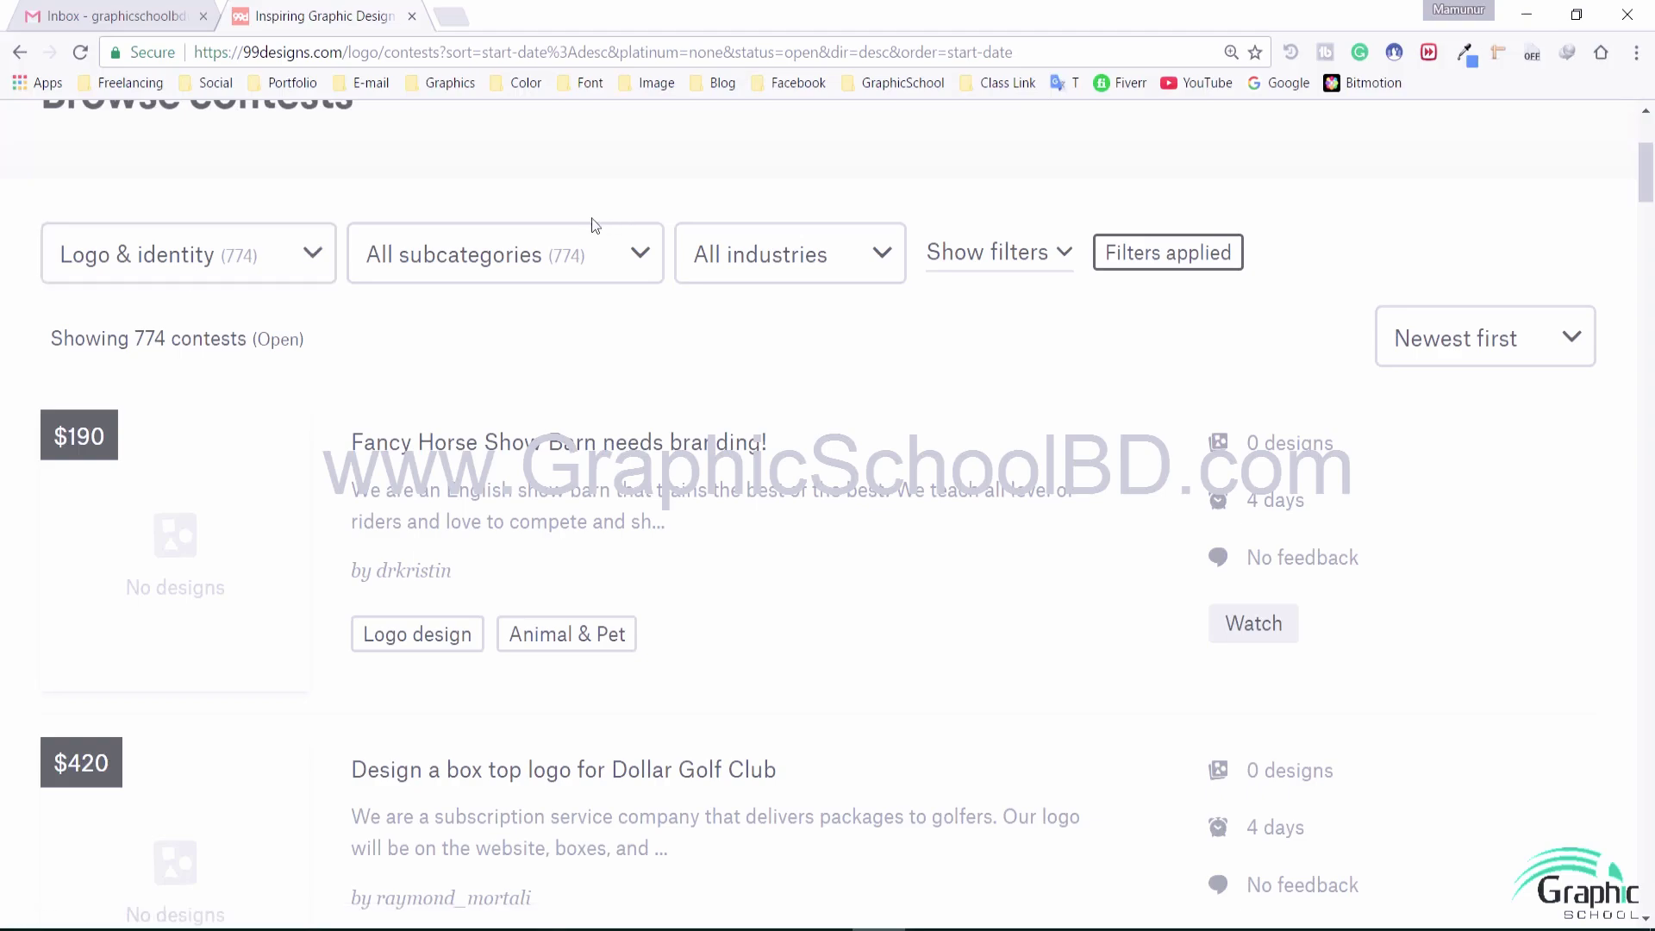
click(523, 248)
scroll(517, 675, down, 1)
Filter the Logo & identity contests to the Business card subcategory
click(482, 680)
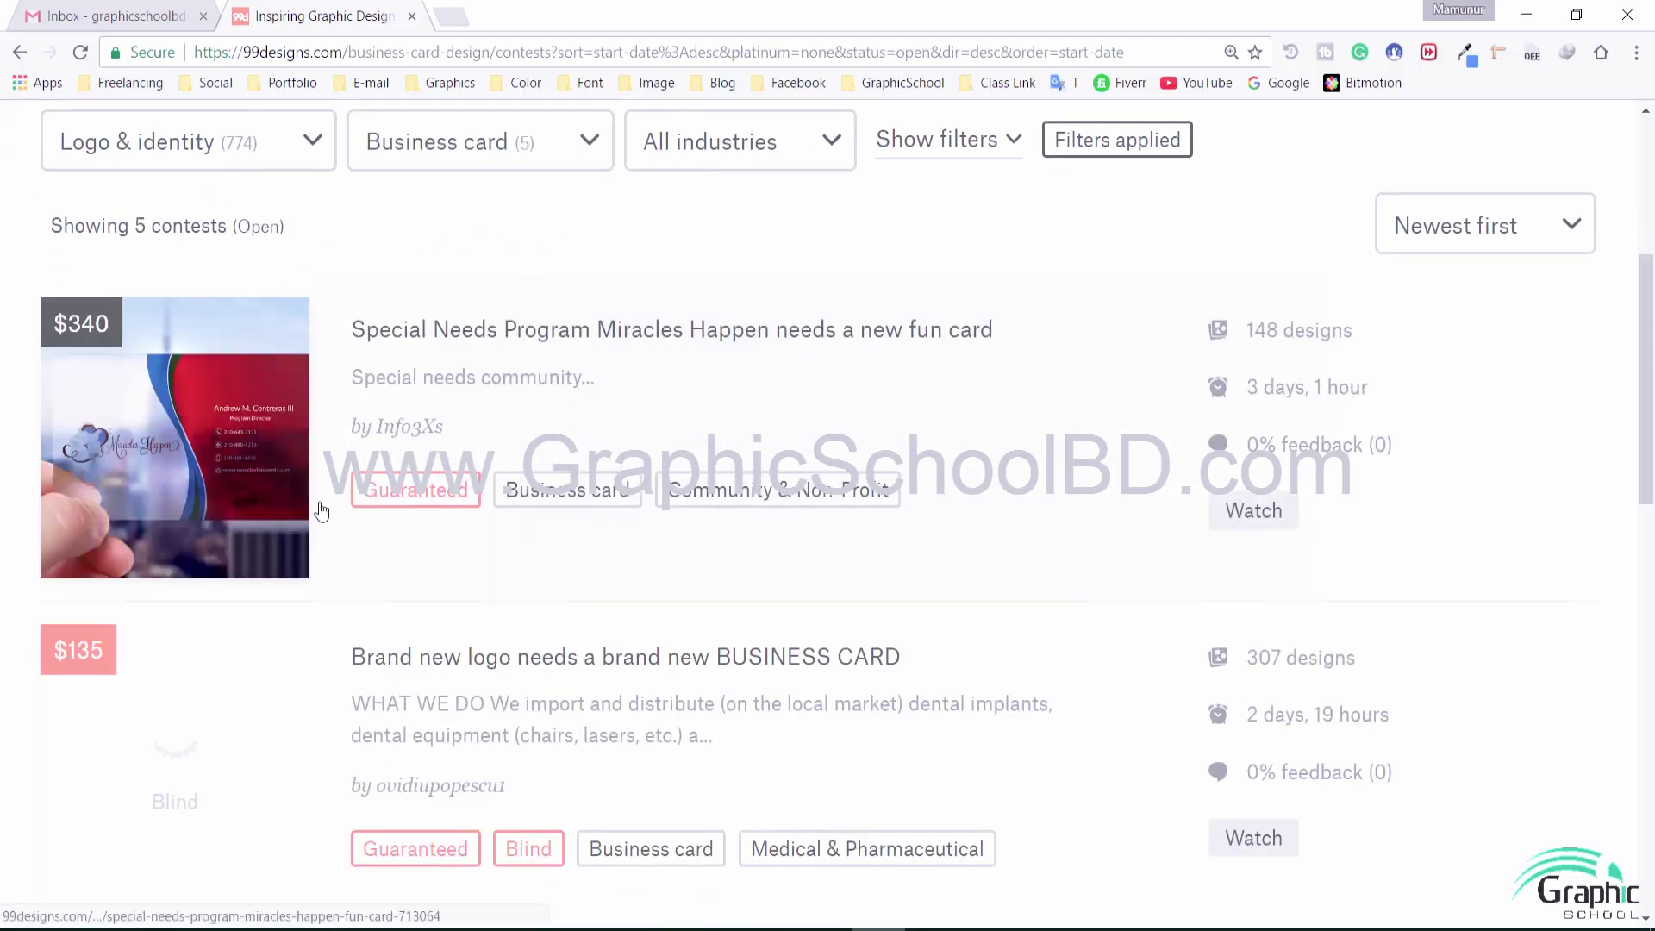
scroll(714, 500, down, 10)
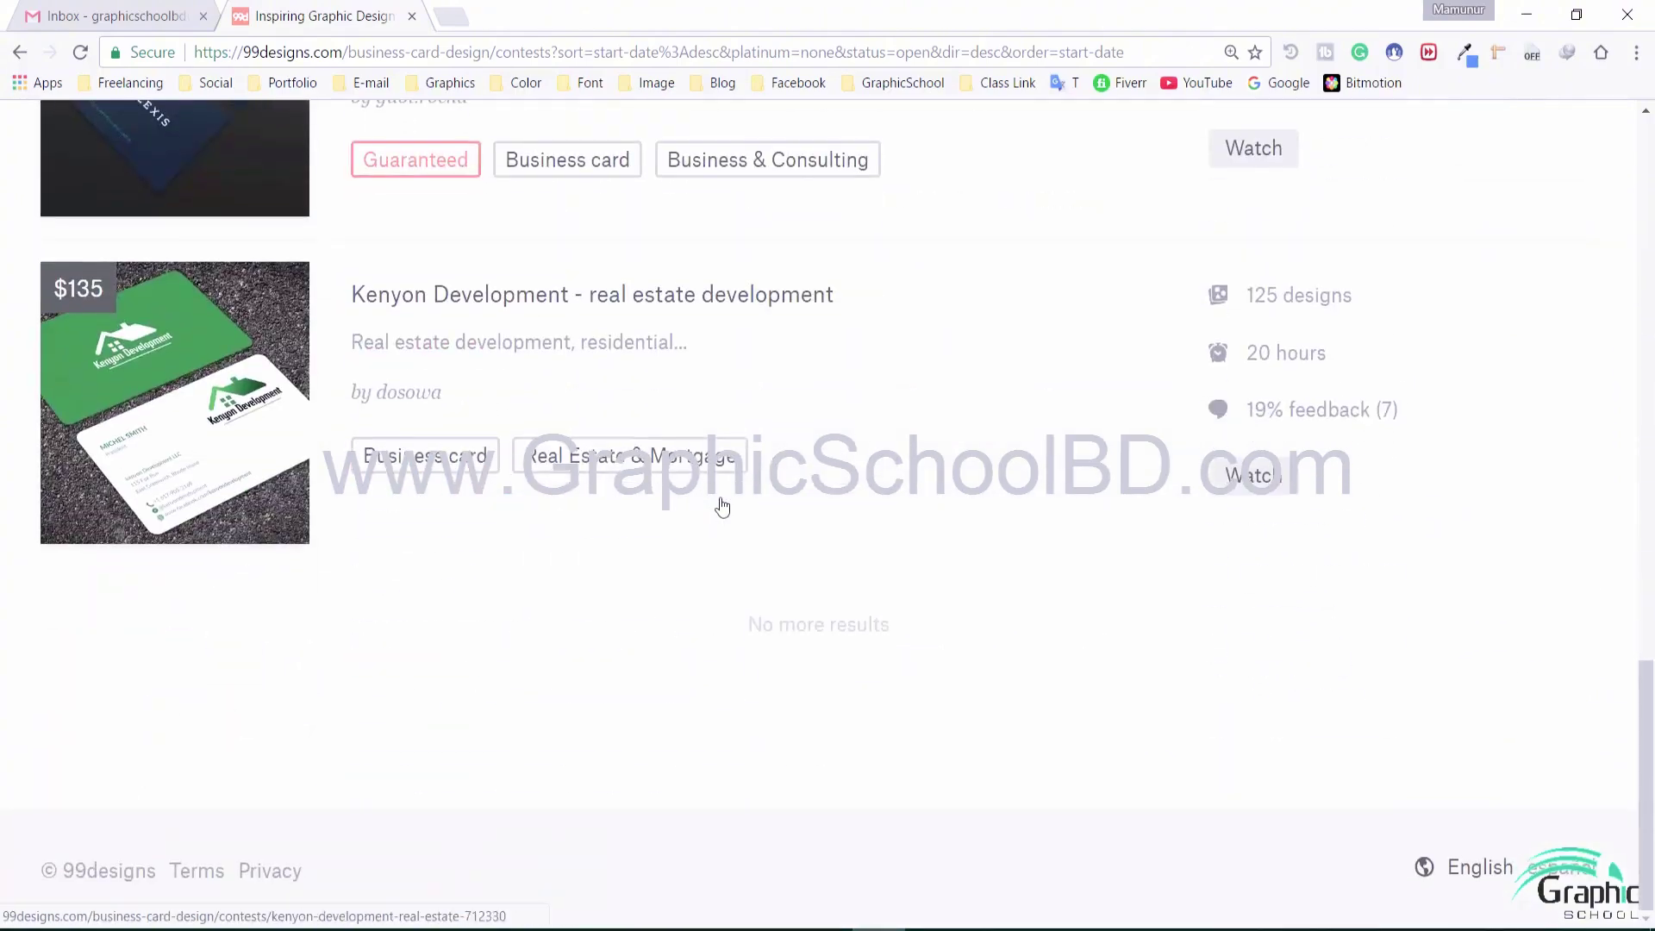
scroll(90, 549, up, 12)
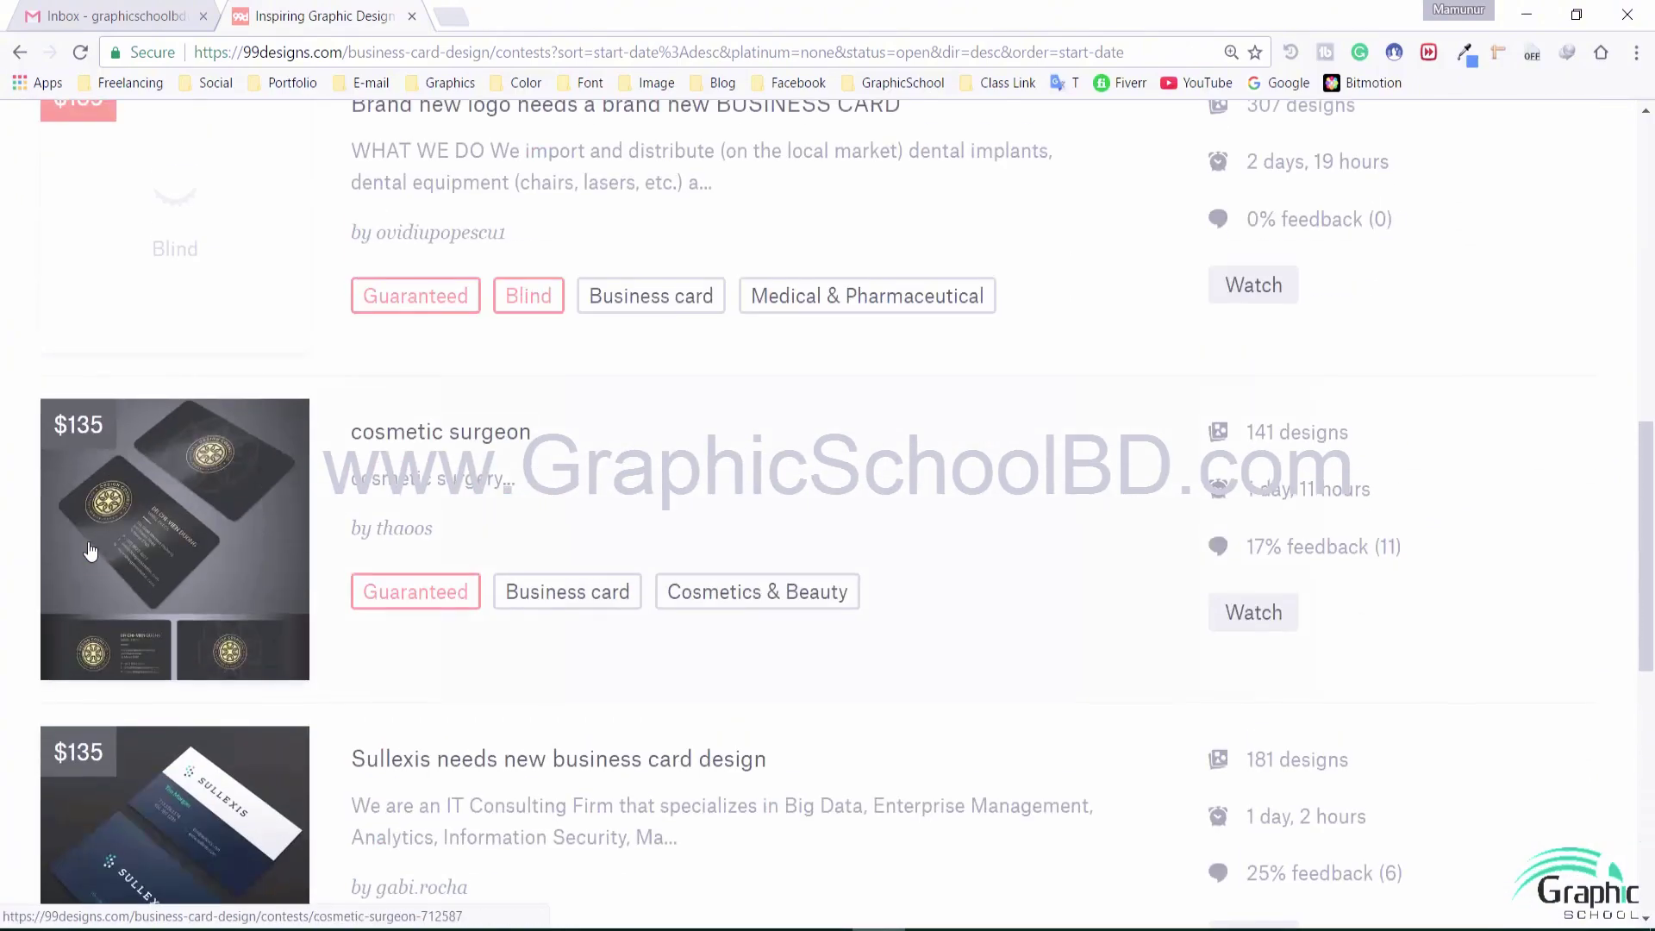
scroll(90, 549, down, 5)
Scroll through the 5 open Business card contests, prizes $340 down to $135
mouse_move(107, 532)
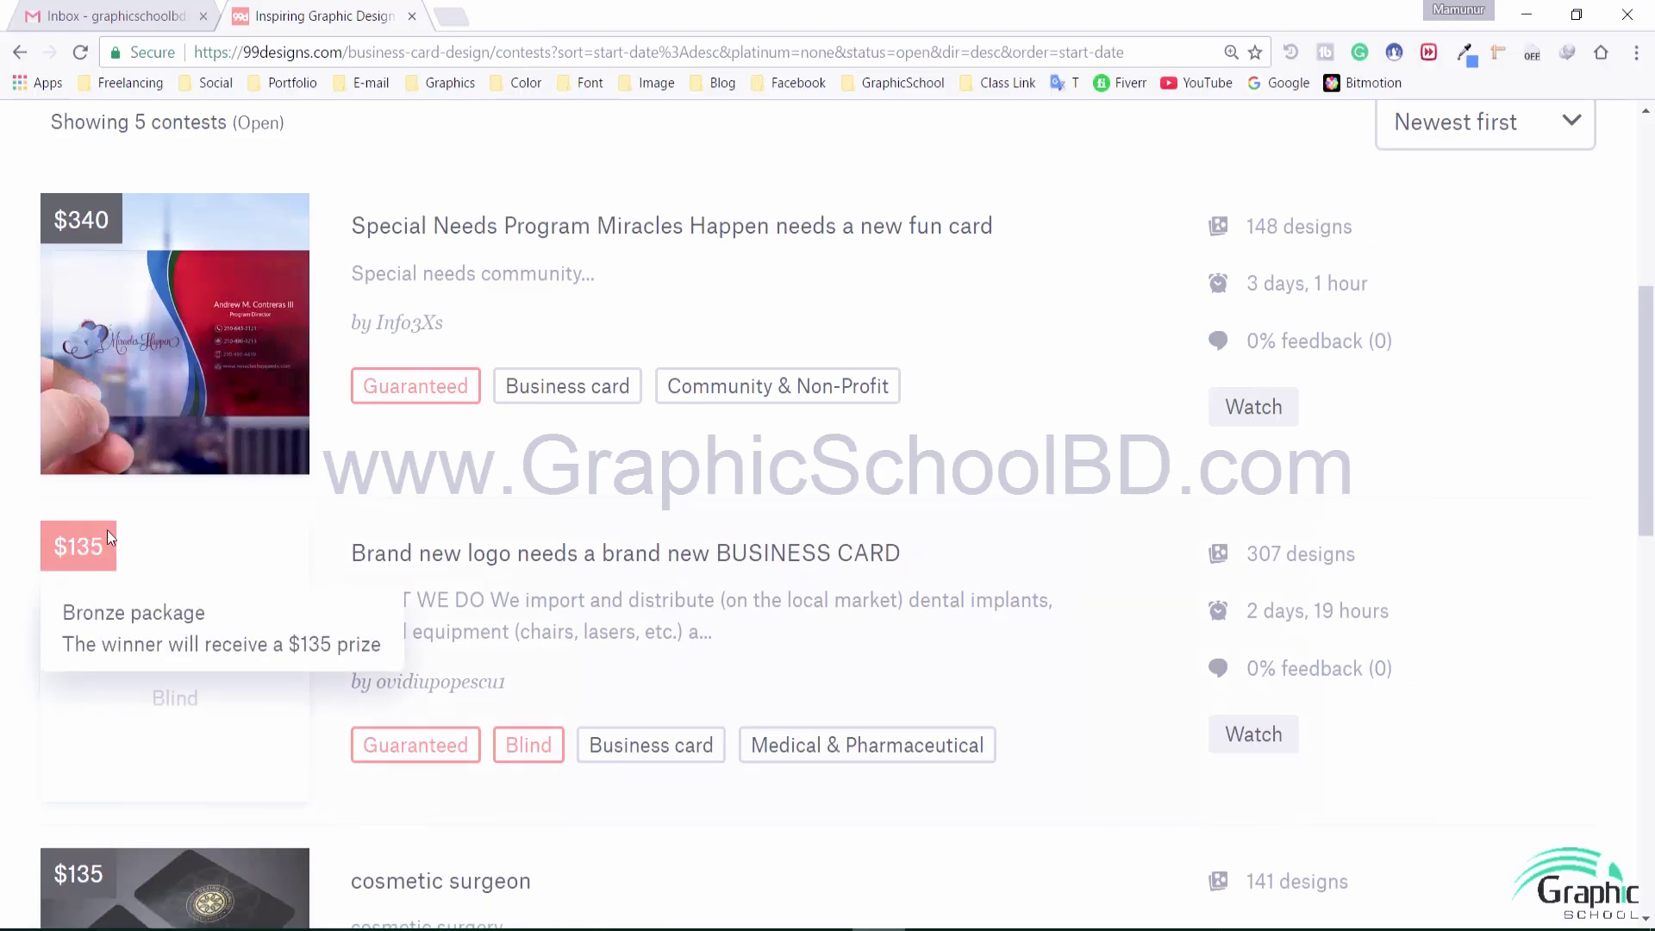
scroll(111, 545, down, 10)
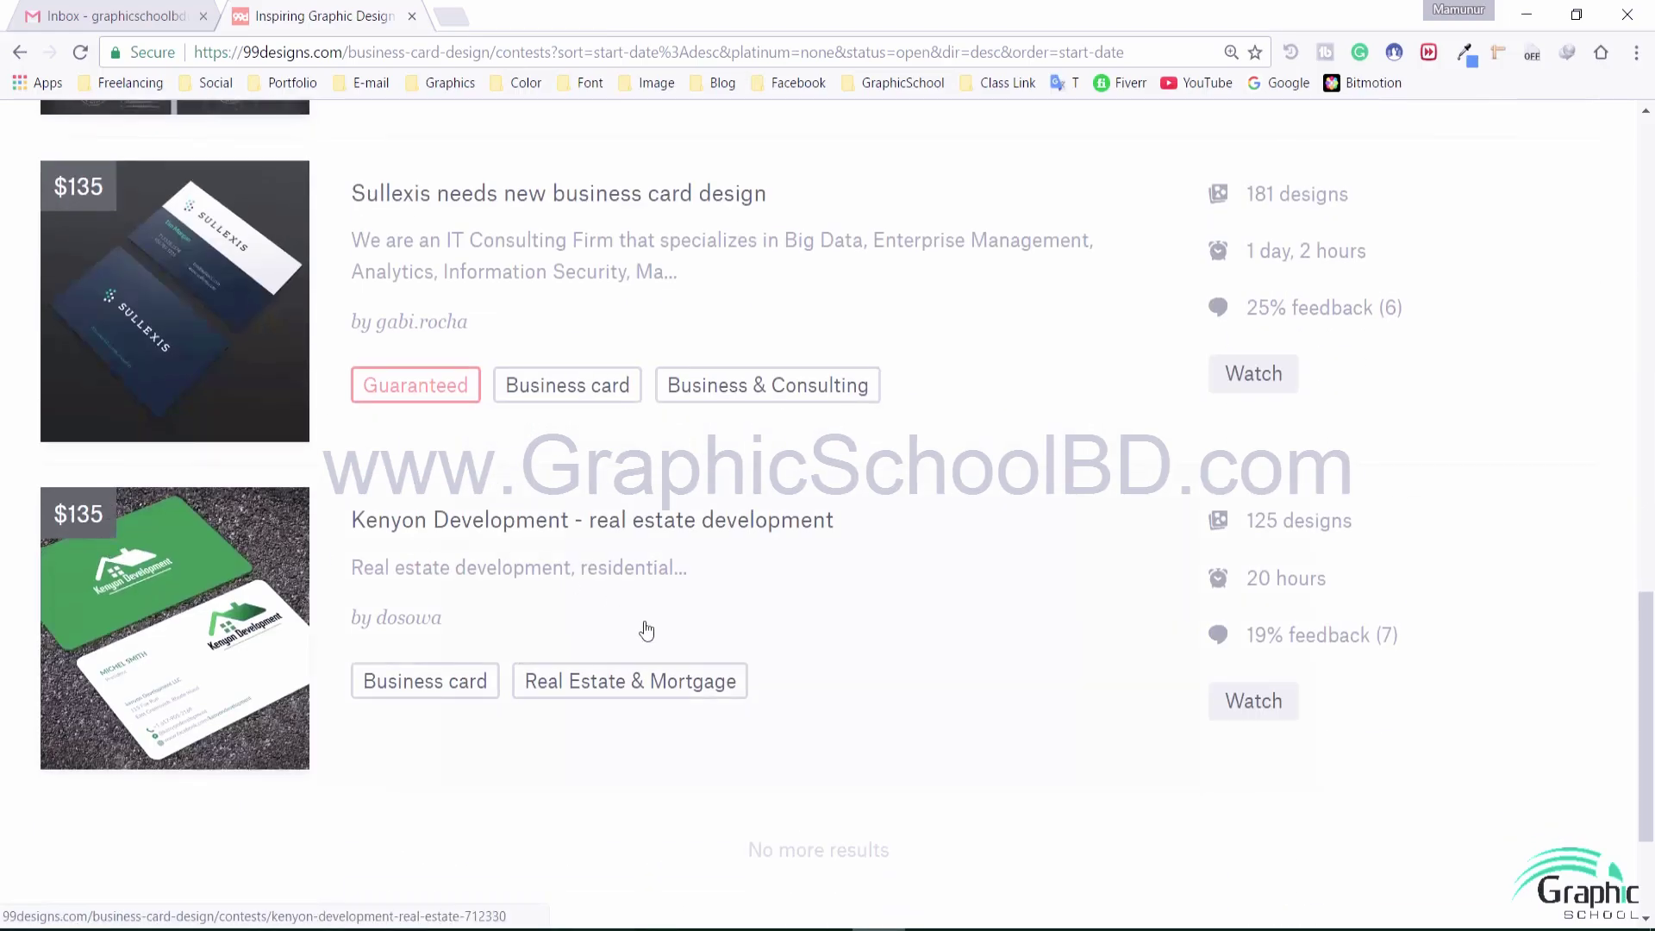
scroll(477, 655, up, 4)
scroll(477, 655, down, 3)
scroll(476, 654, up, 12)
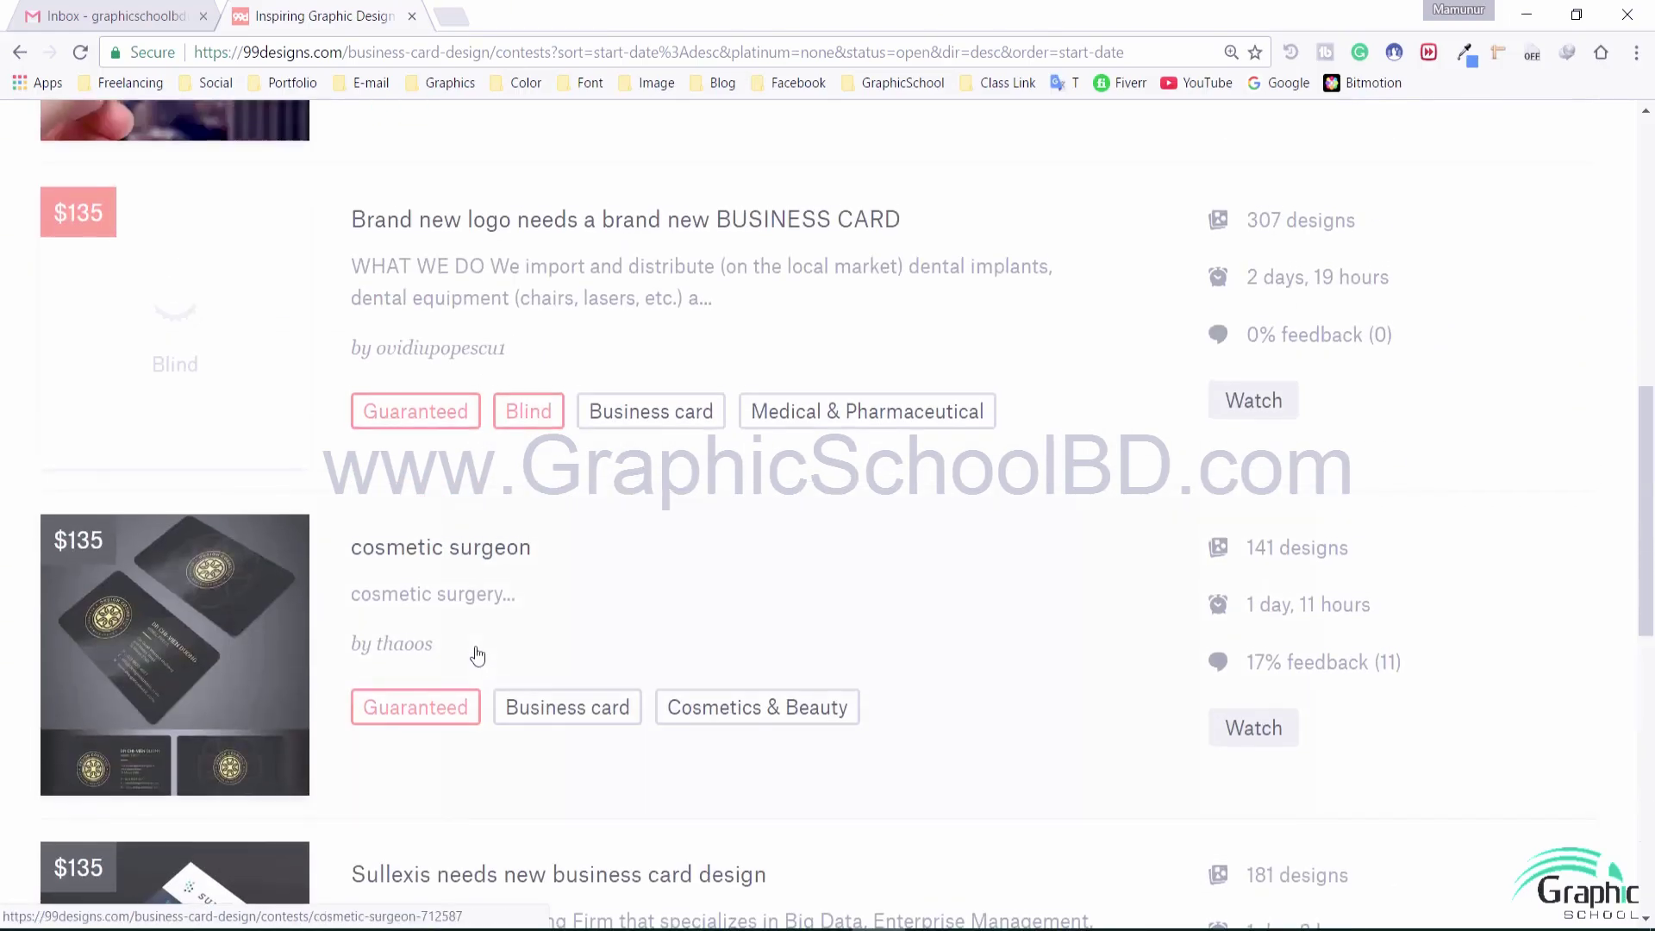
scroll(477, 655, up, 4)
scroll(474, 654, down, 5)
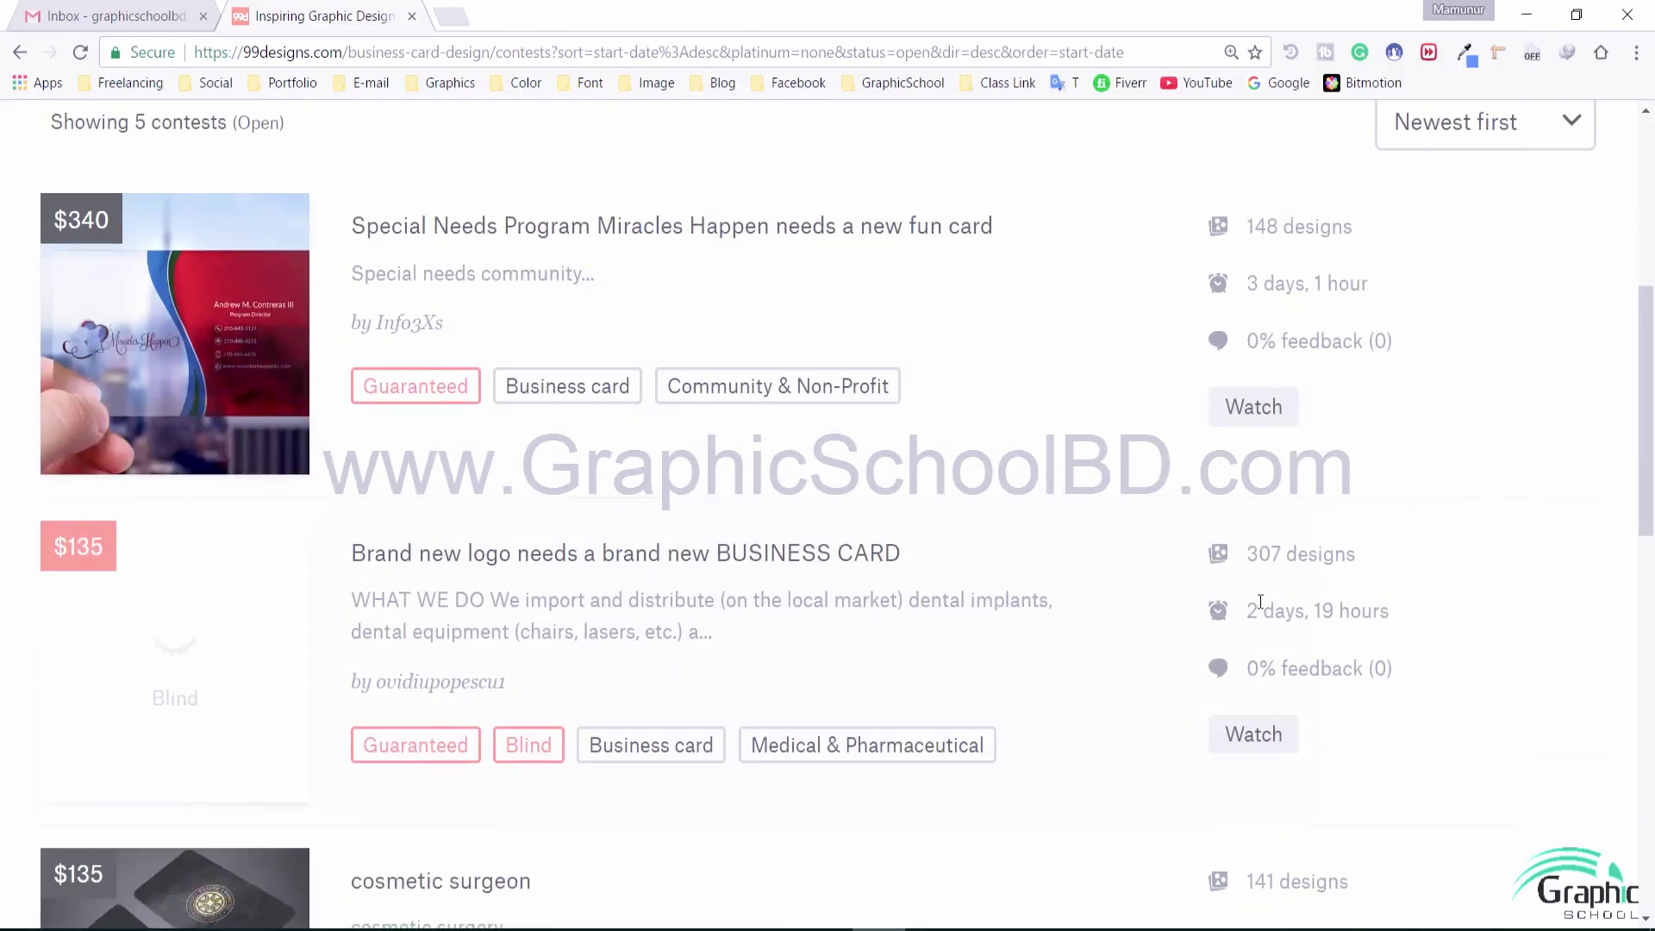
scroll(1211, 690, down, 3)
scroll(1206, 695, down, 3)
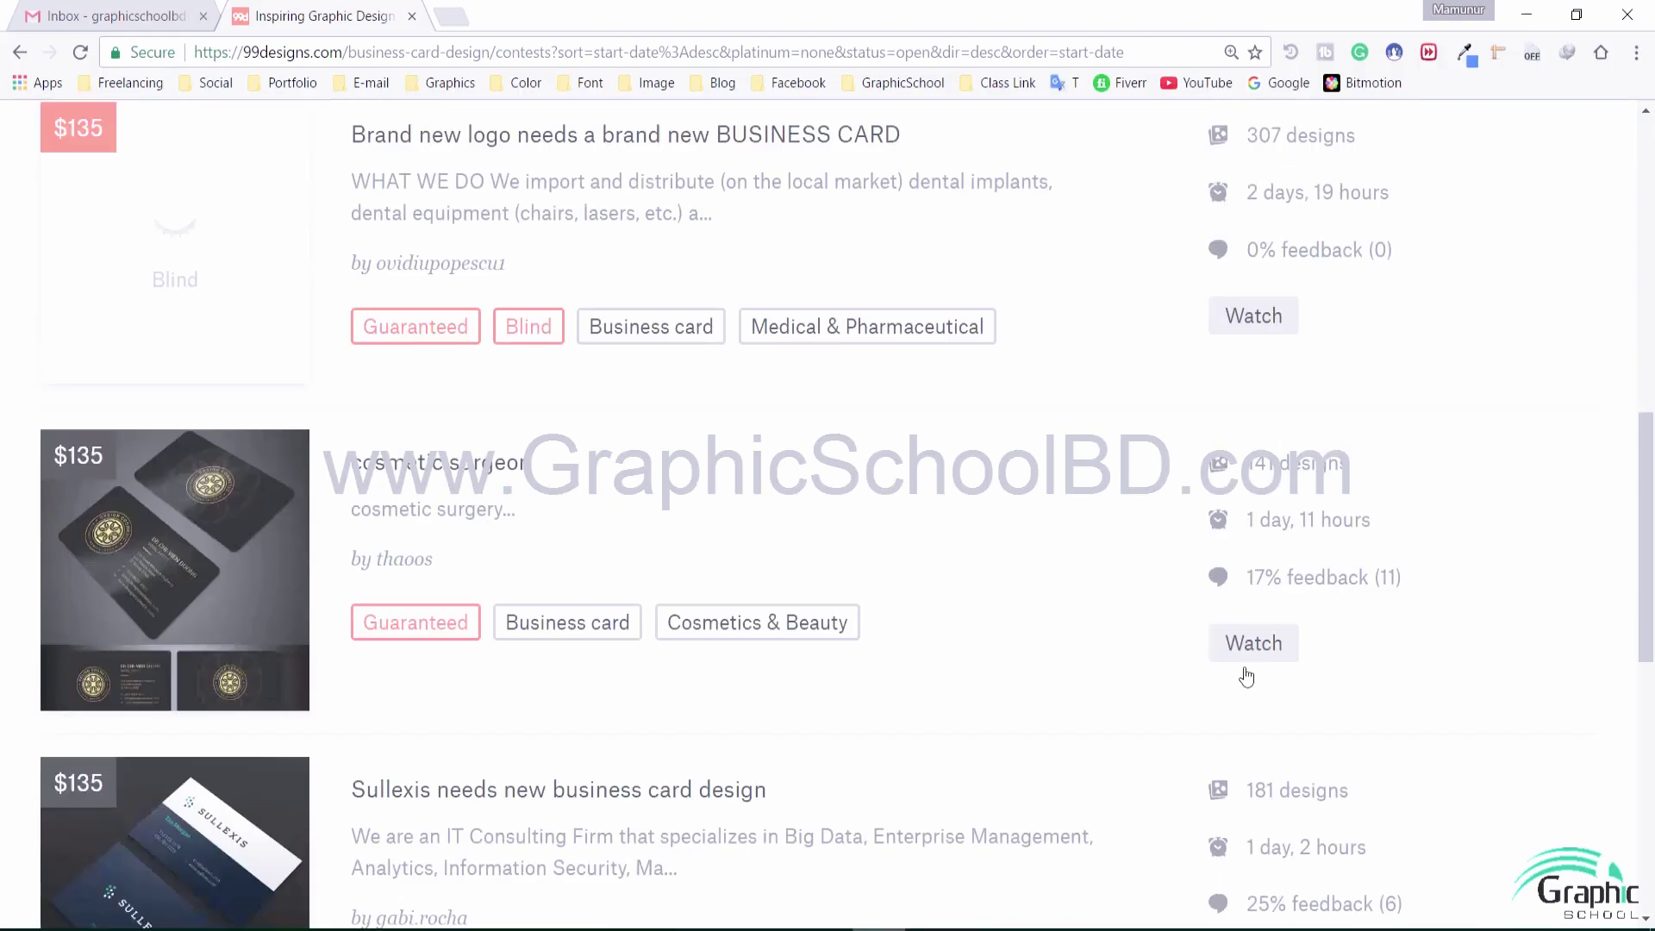
scroll(1286, 529, down, 4)
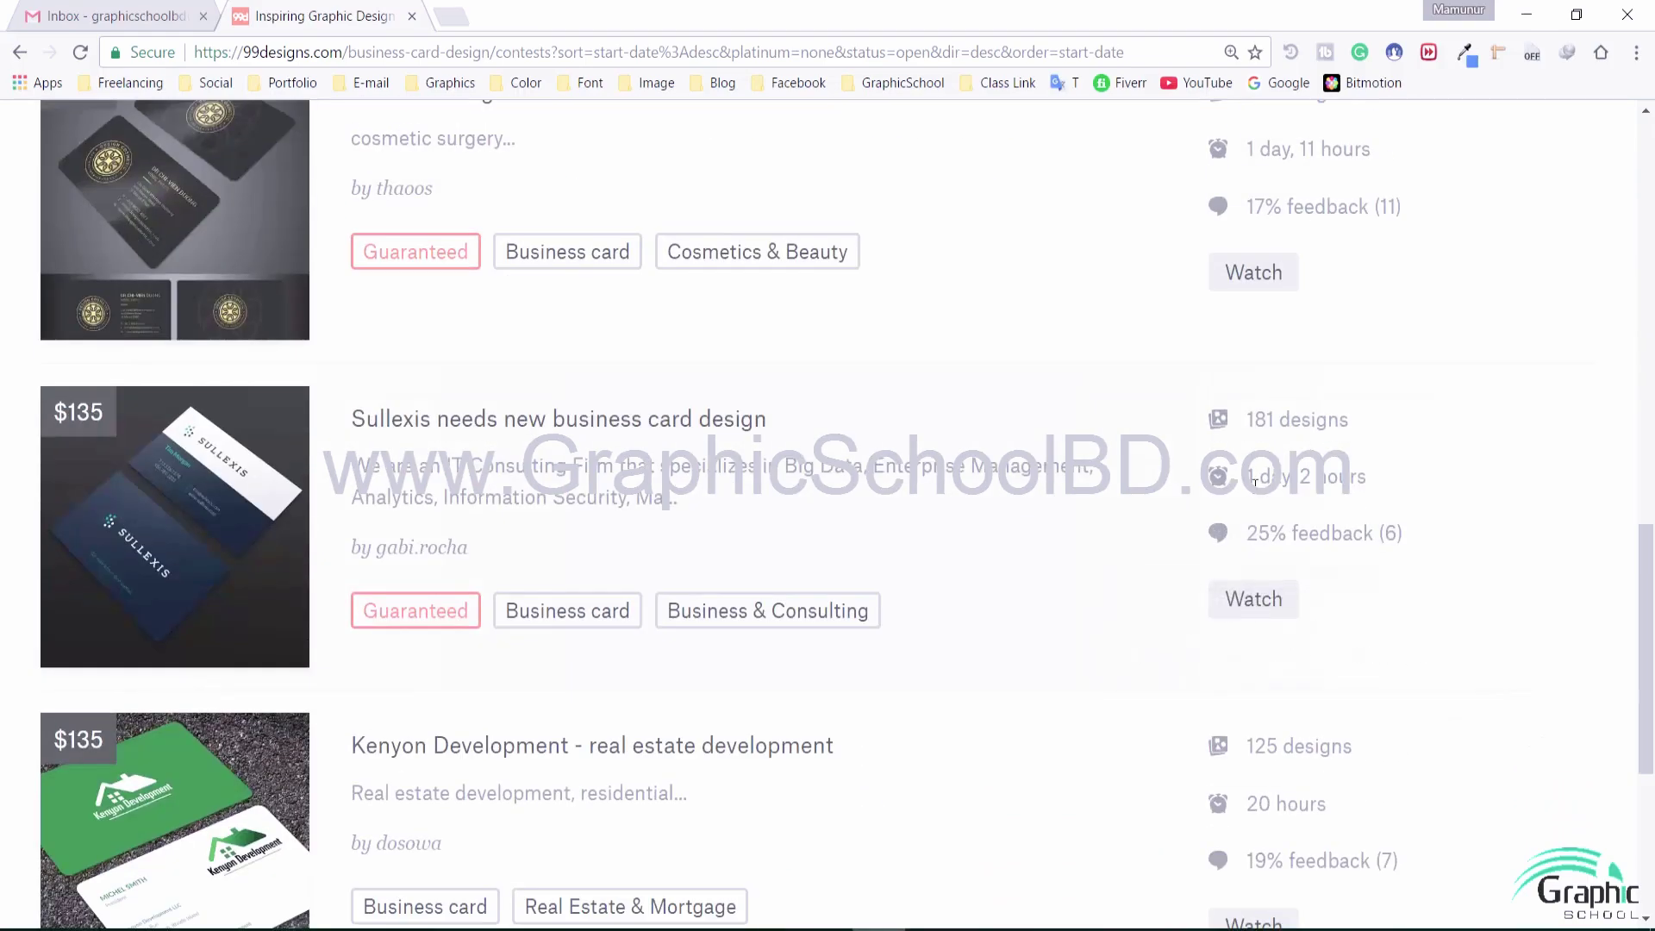
scroll(1292, 478, down, 4)
scroll(1352, 476, up, 20)
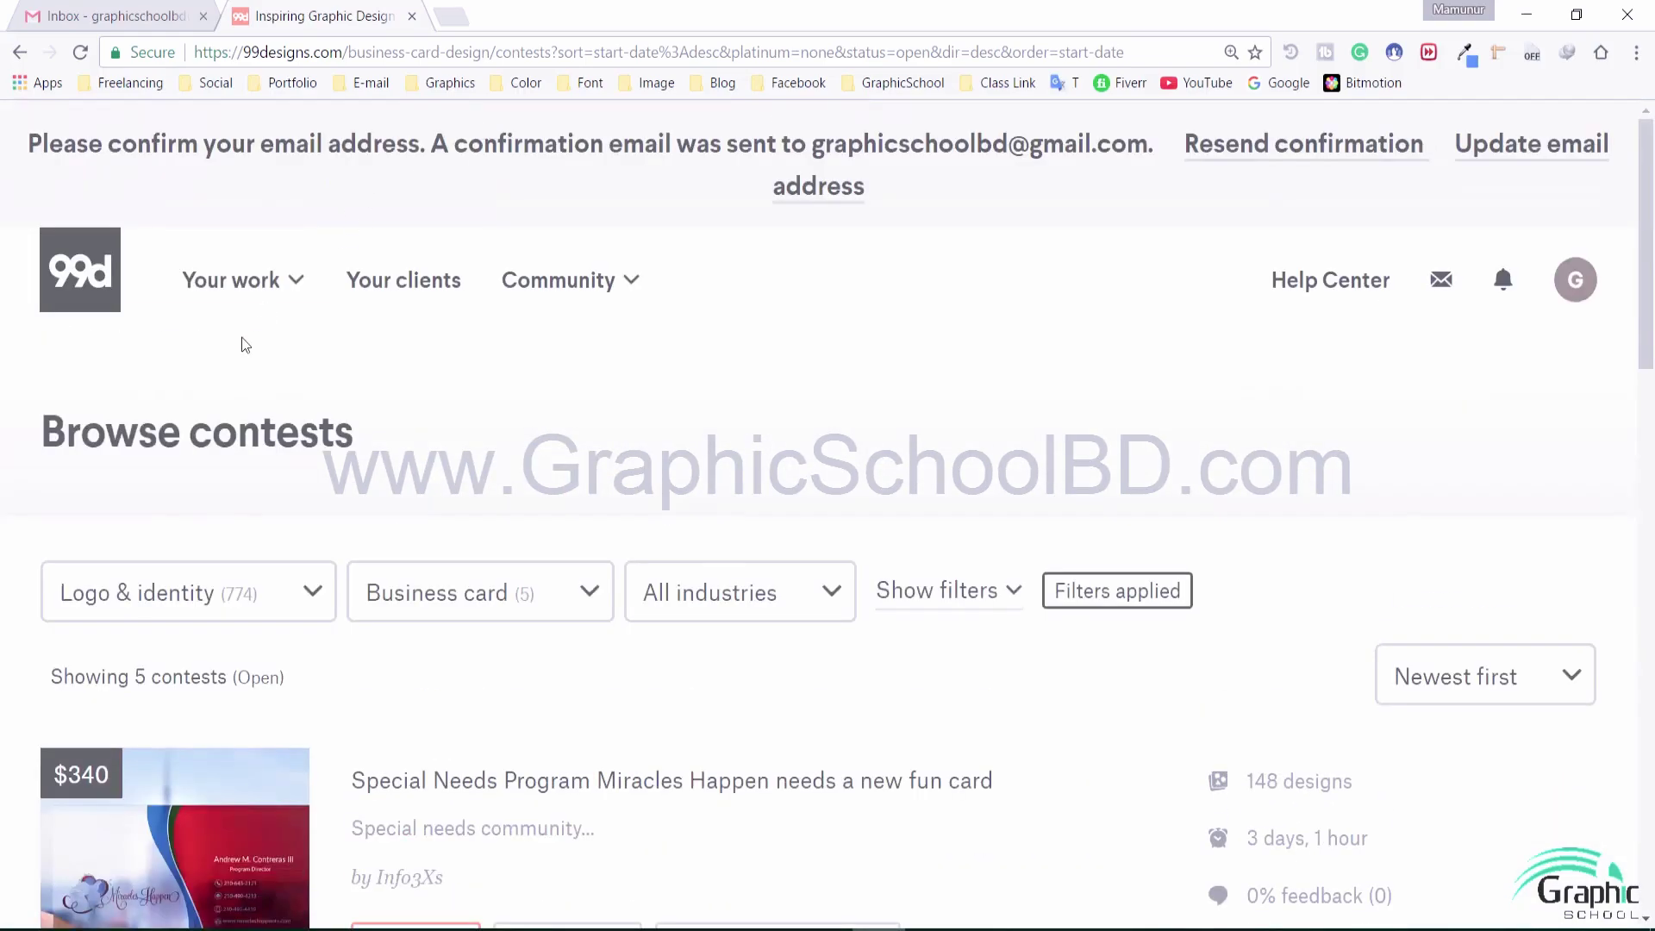
Switch the contest list filter to the Logo design subcategory
click(204, 594)
click(491, 586)
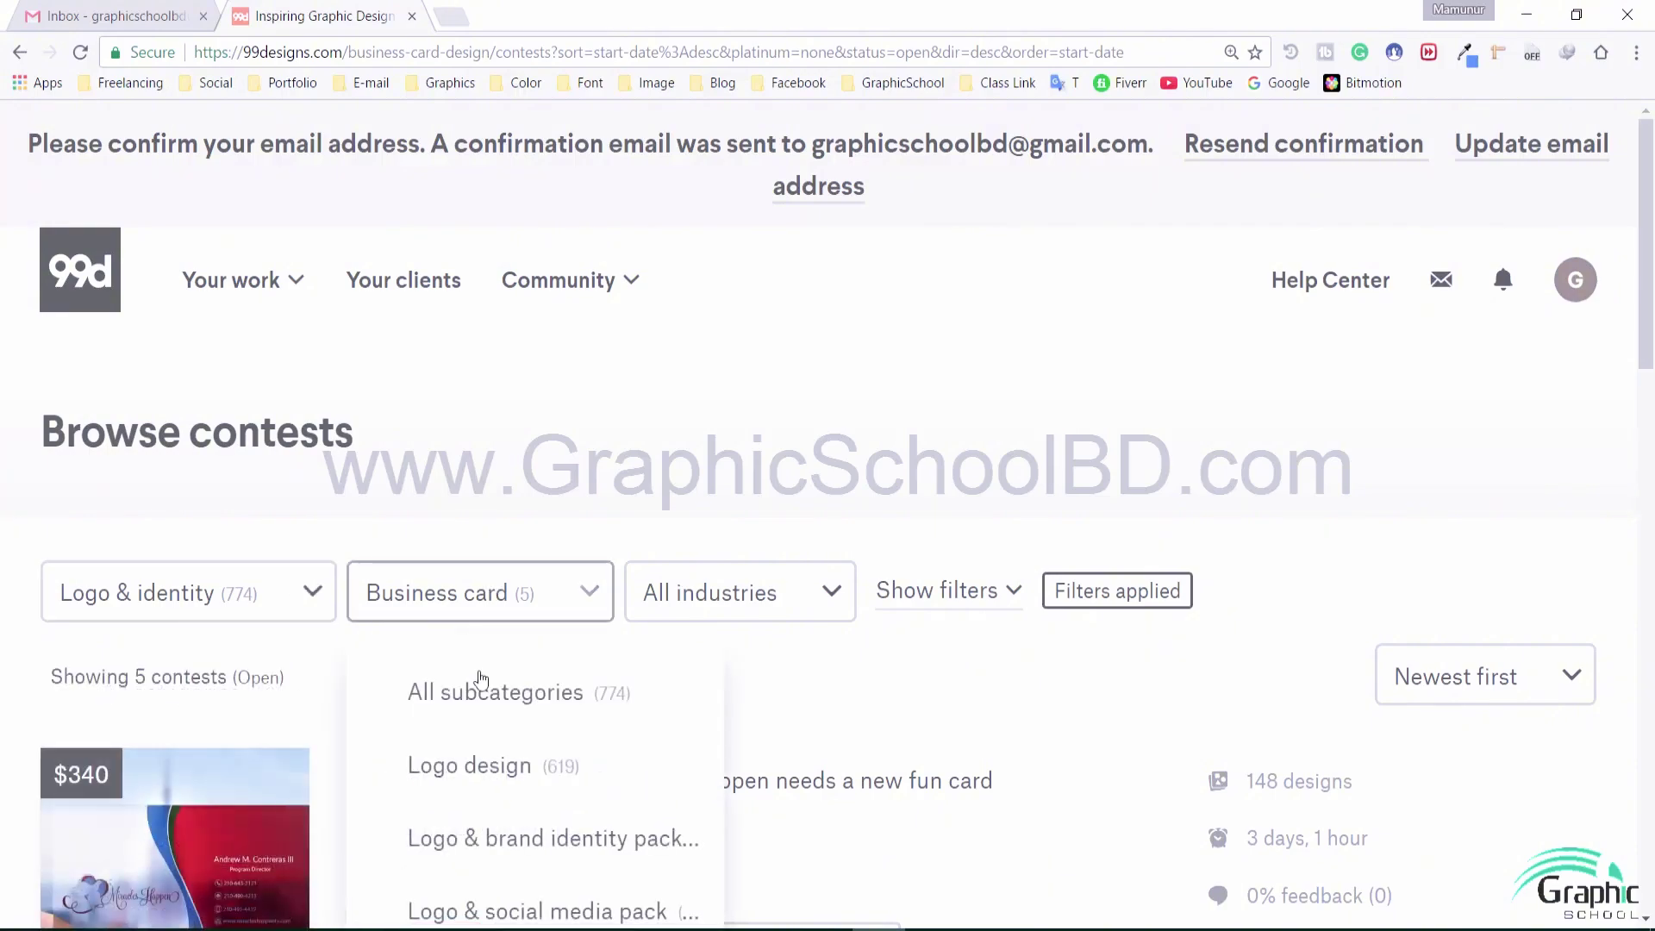
click(543, 767)
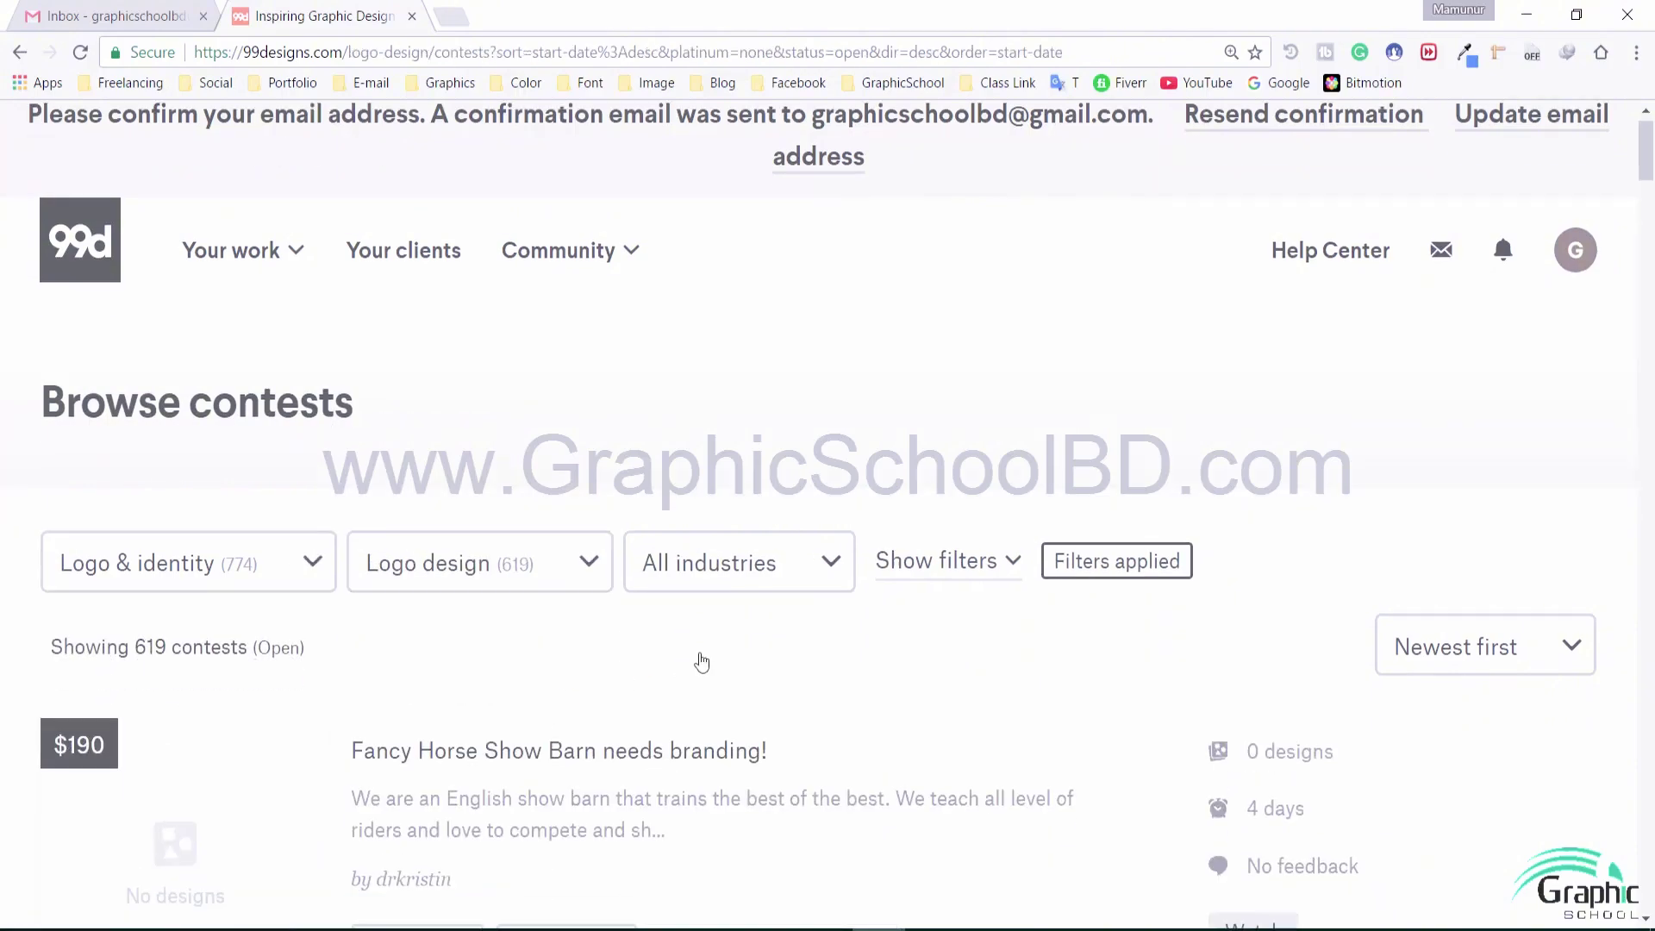
scroll(702, 661, down, 5)
scroll(916, 436, down, 5)
scroll(856, 424, up, 9)
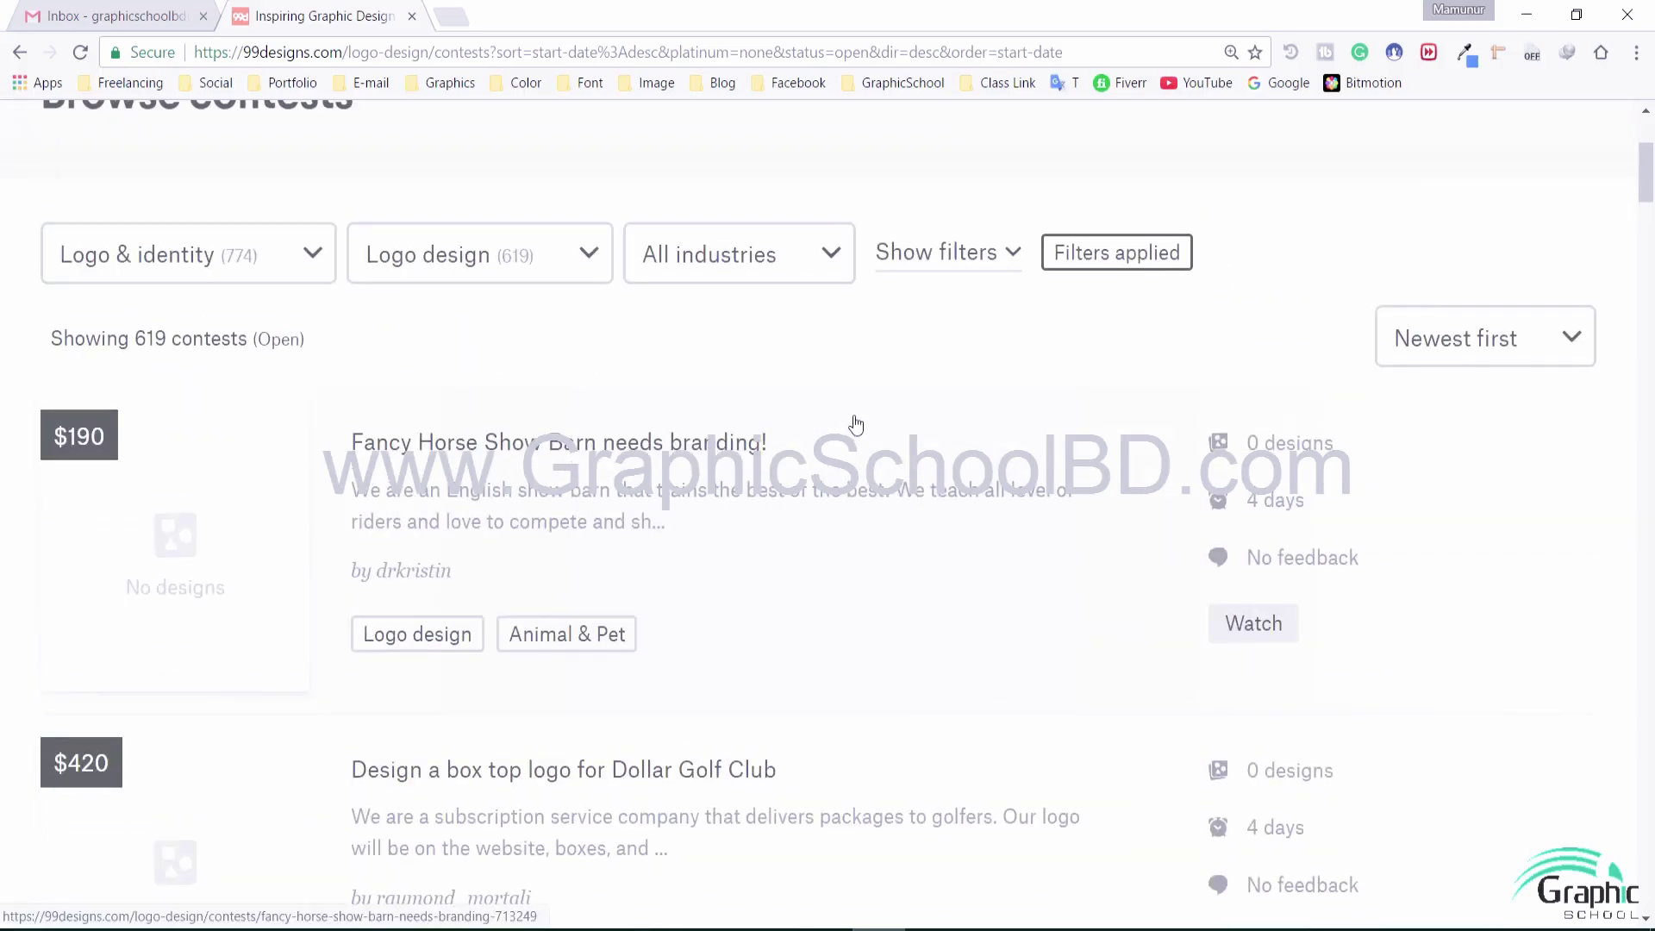
Browse down through the 619 open Logo design contests, newest first
scroll(1234, 523, down, 12)
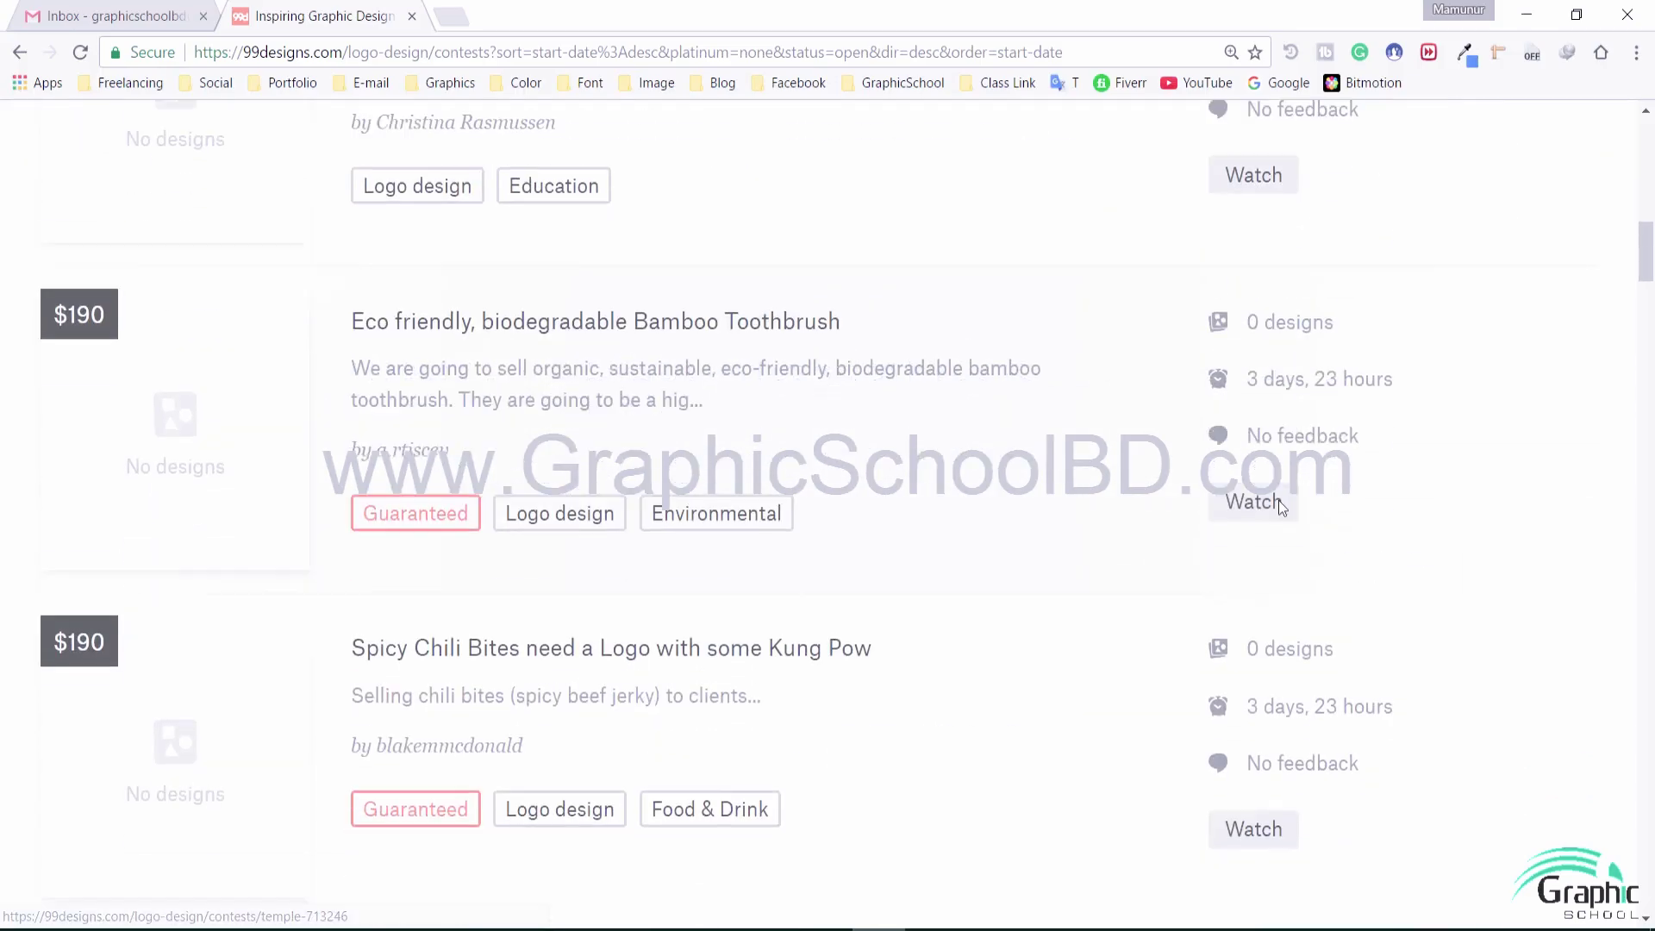
scroll(1260, 603, down, 15)
scroll(1264, 612, up, 2)
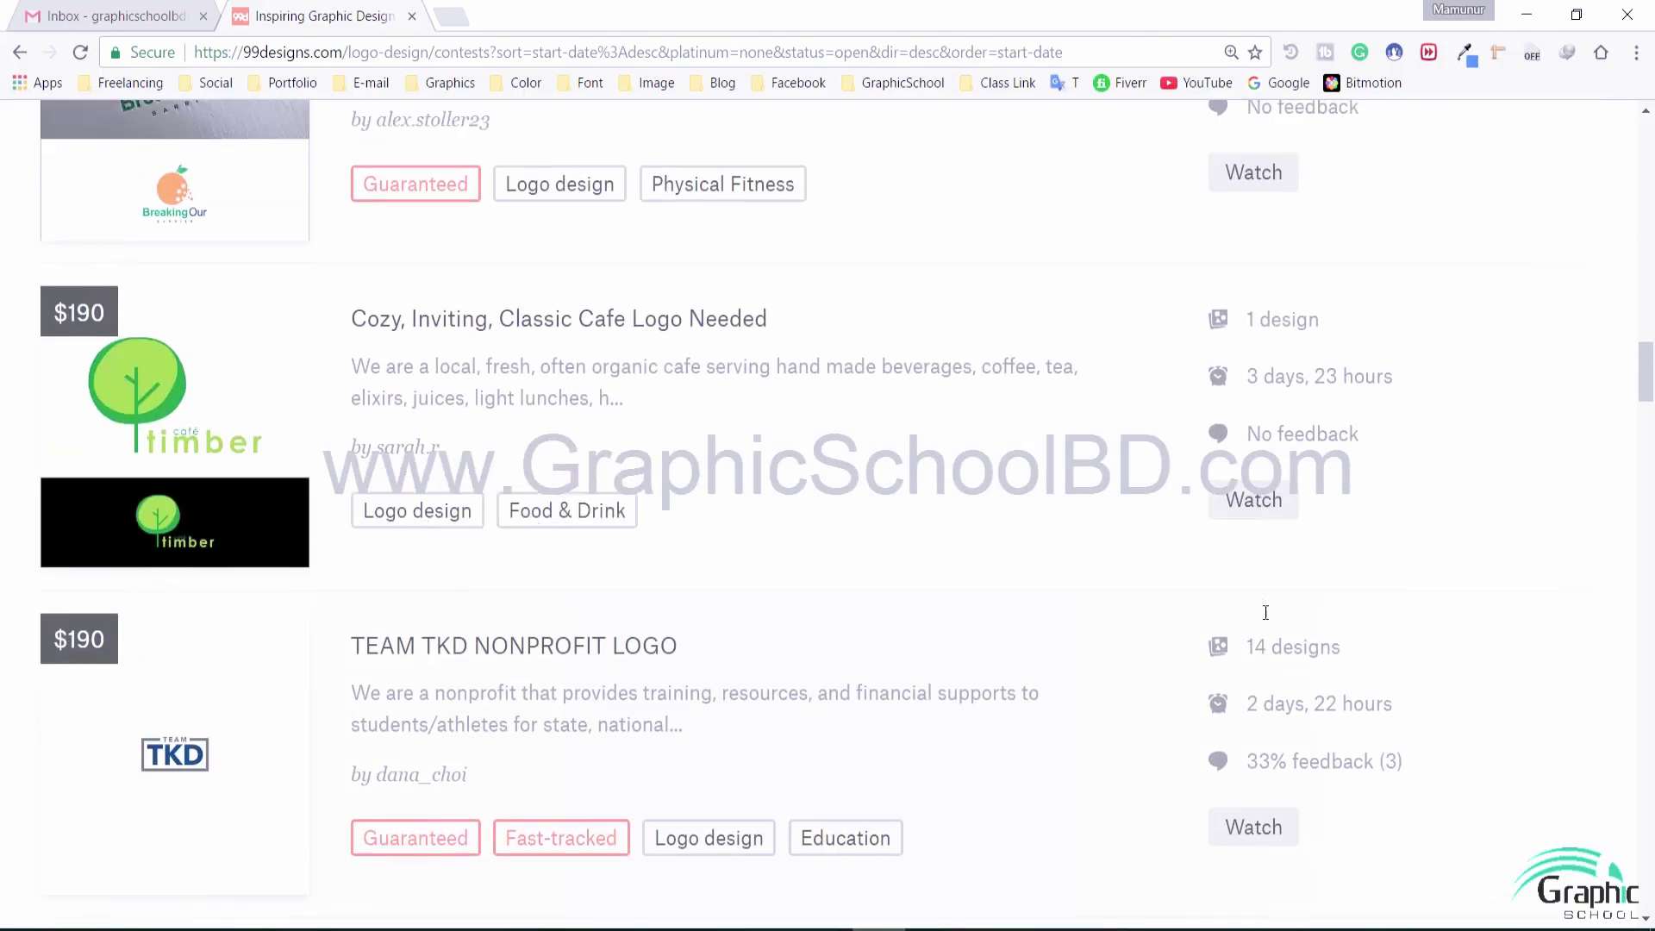
scroll(1266, 612, down, 9)
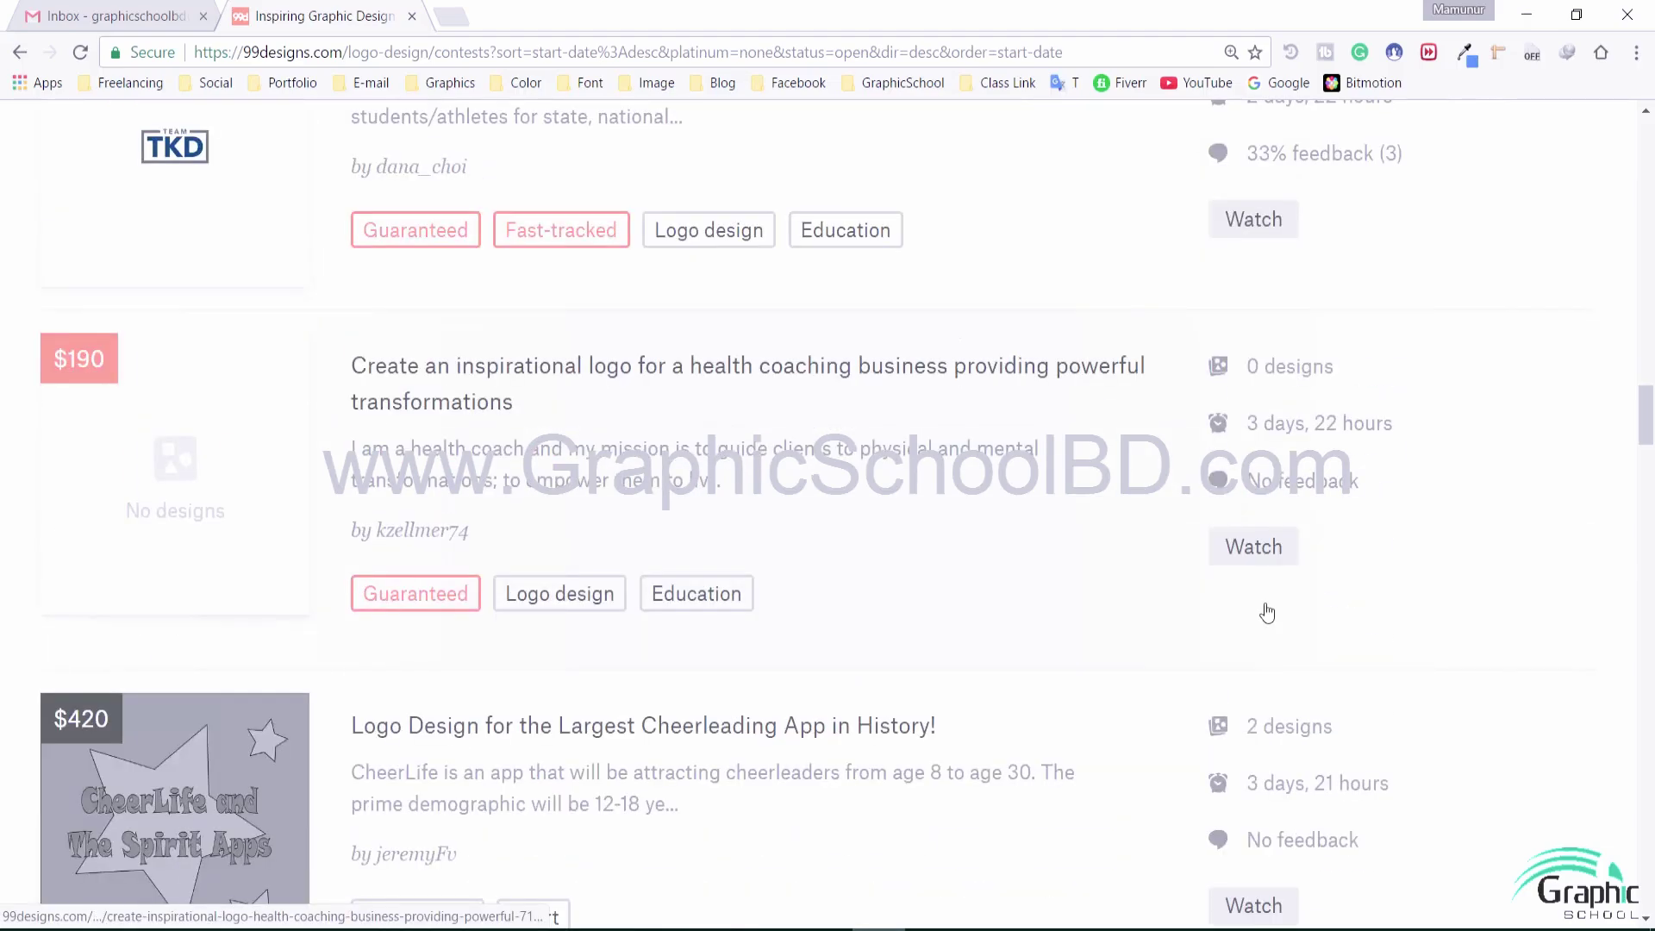
scroll(1266, 612, down, 15)
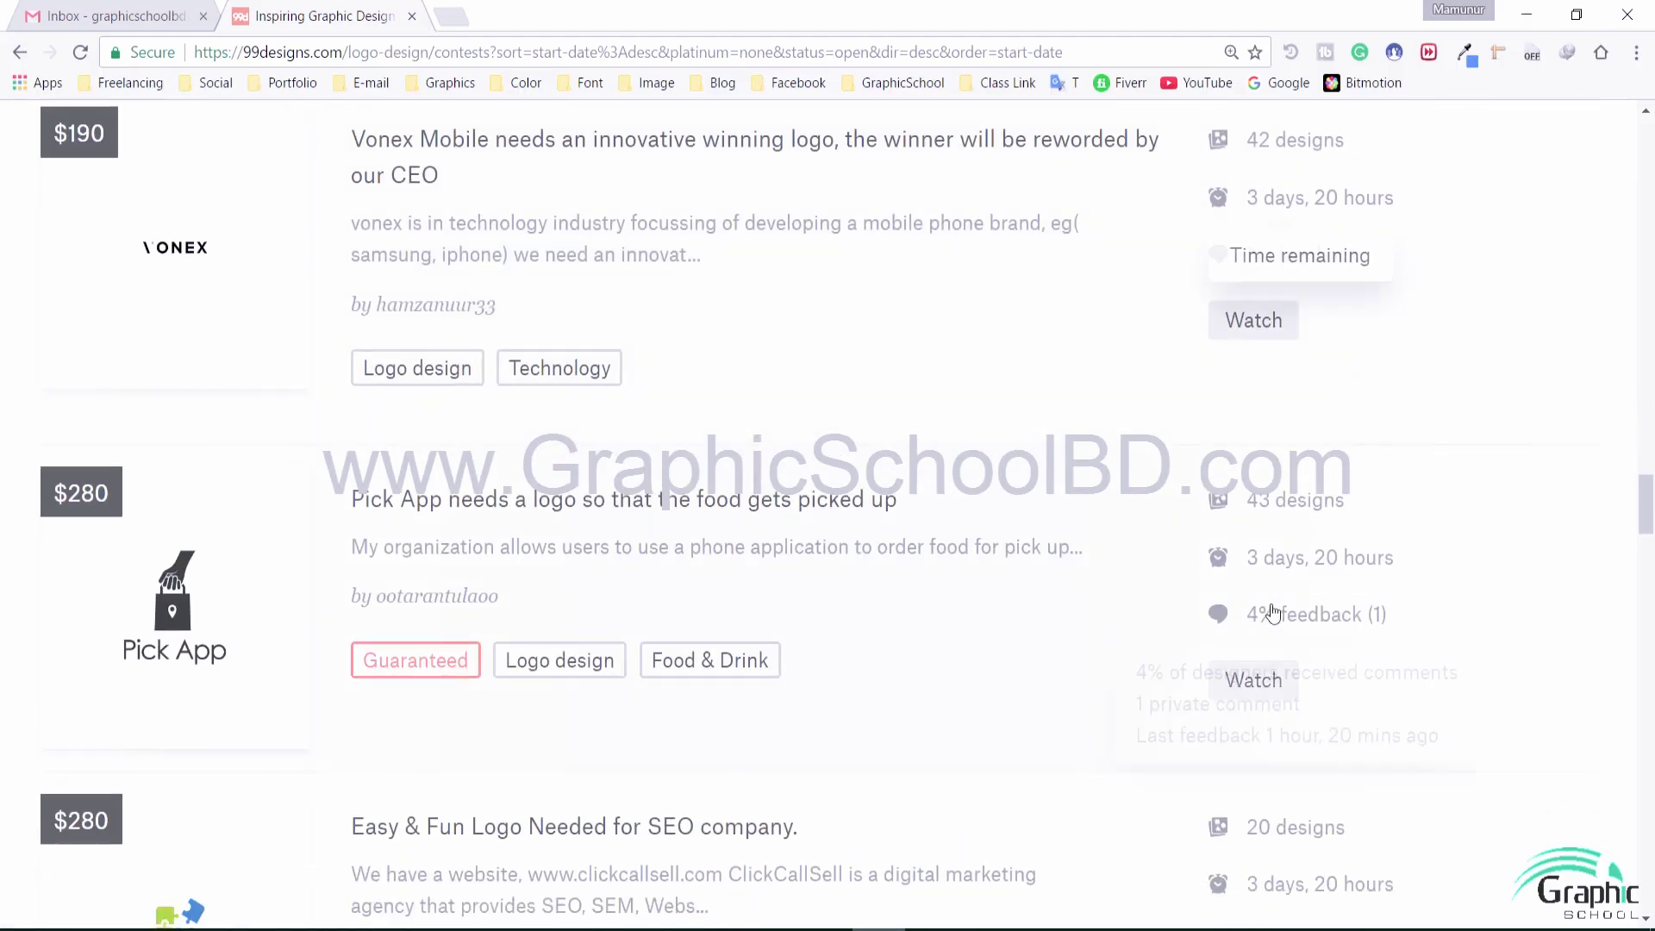
scroll(1272, 606, down, 6)
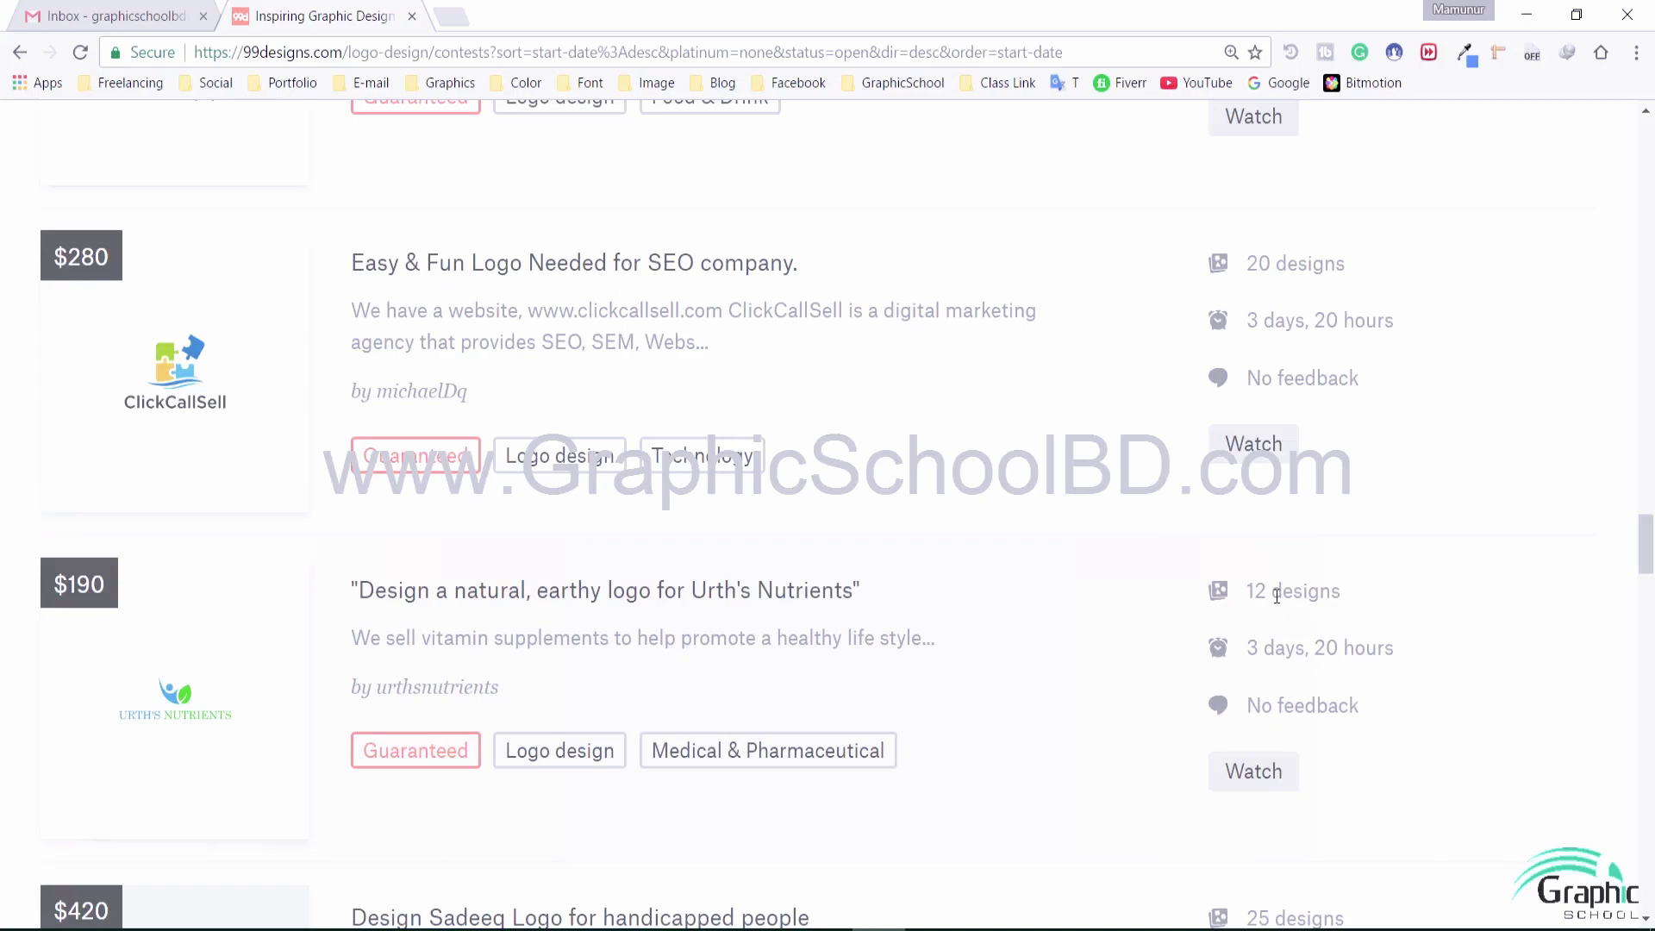
scroll(1277, 596, down, 4)
drag(1249, 593, 1416, 584)
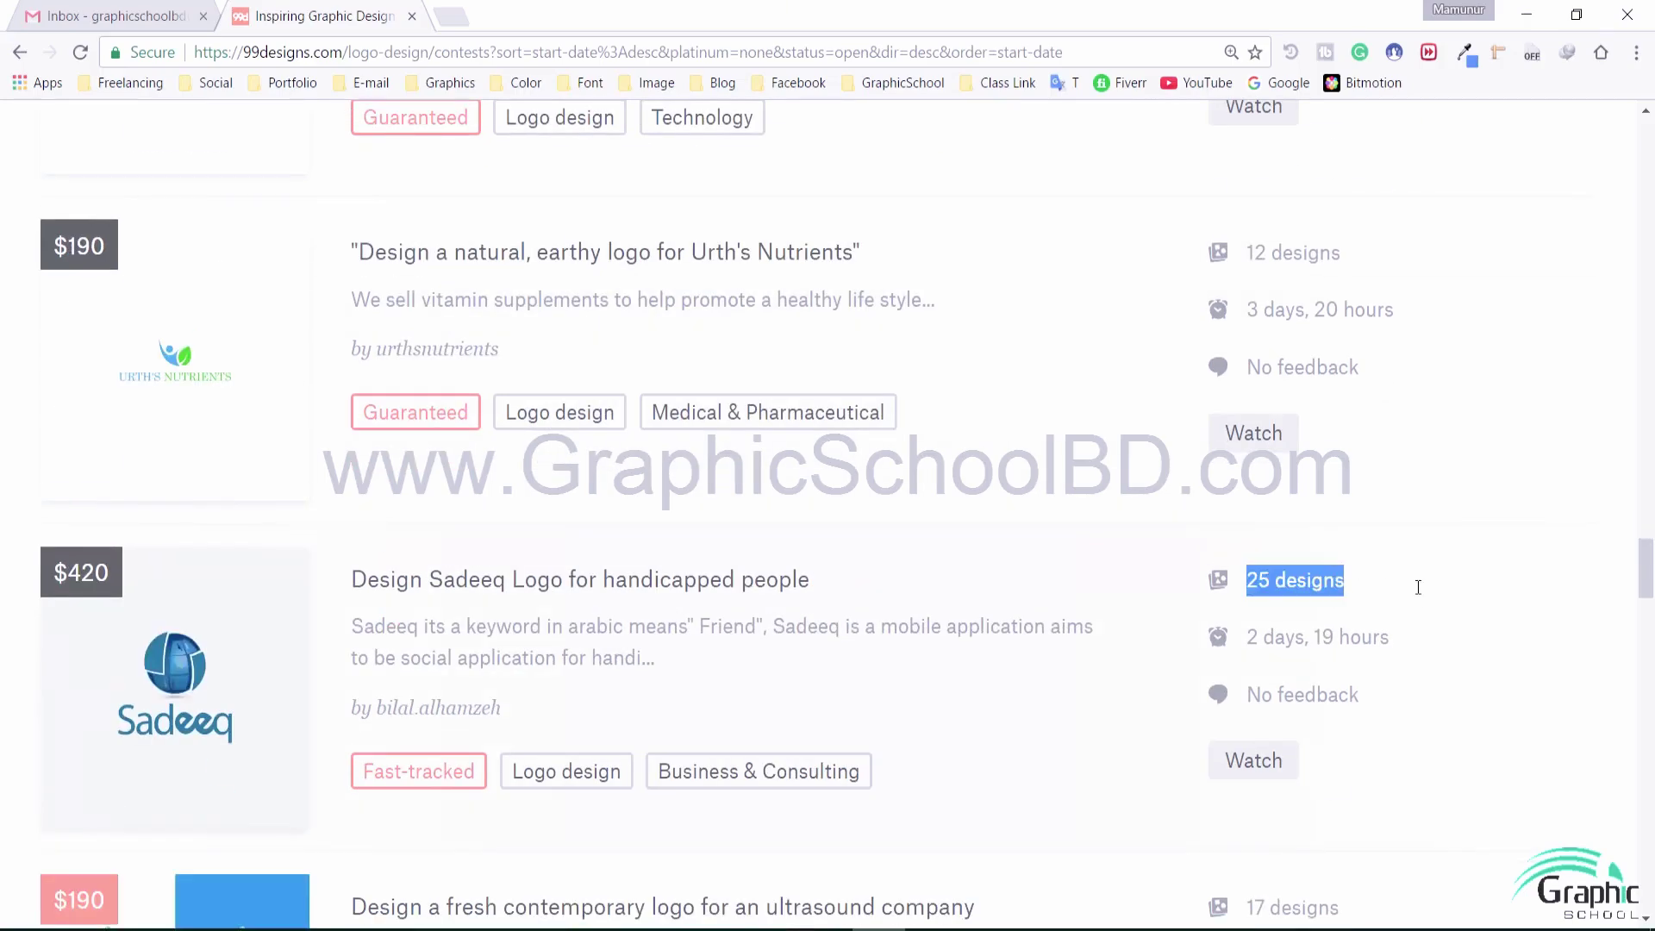
click(1387, 601)
scroll(1072, 618, down, 8)
scroll(1073, 618, down, 14)
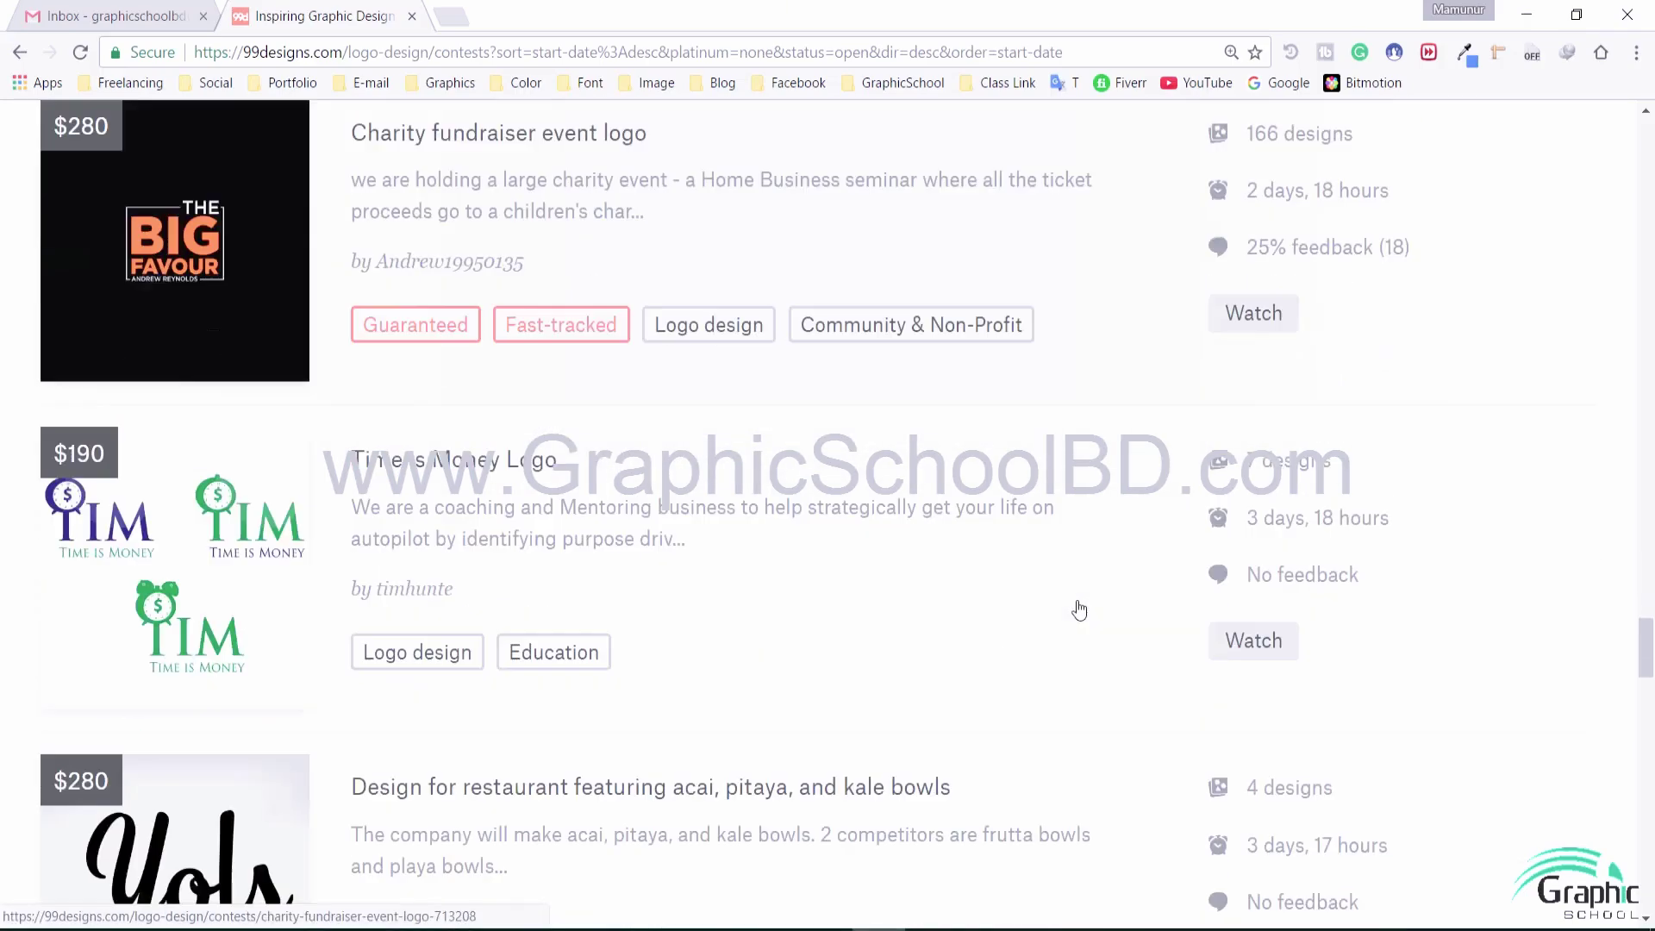
scroll(1081, 601, down, 14)
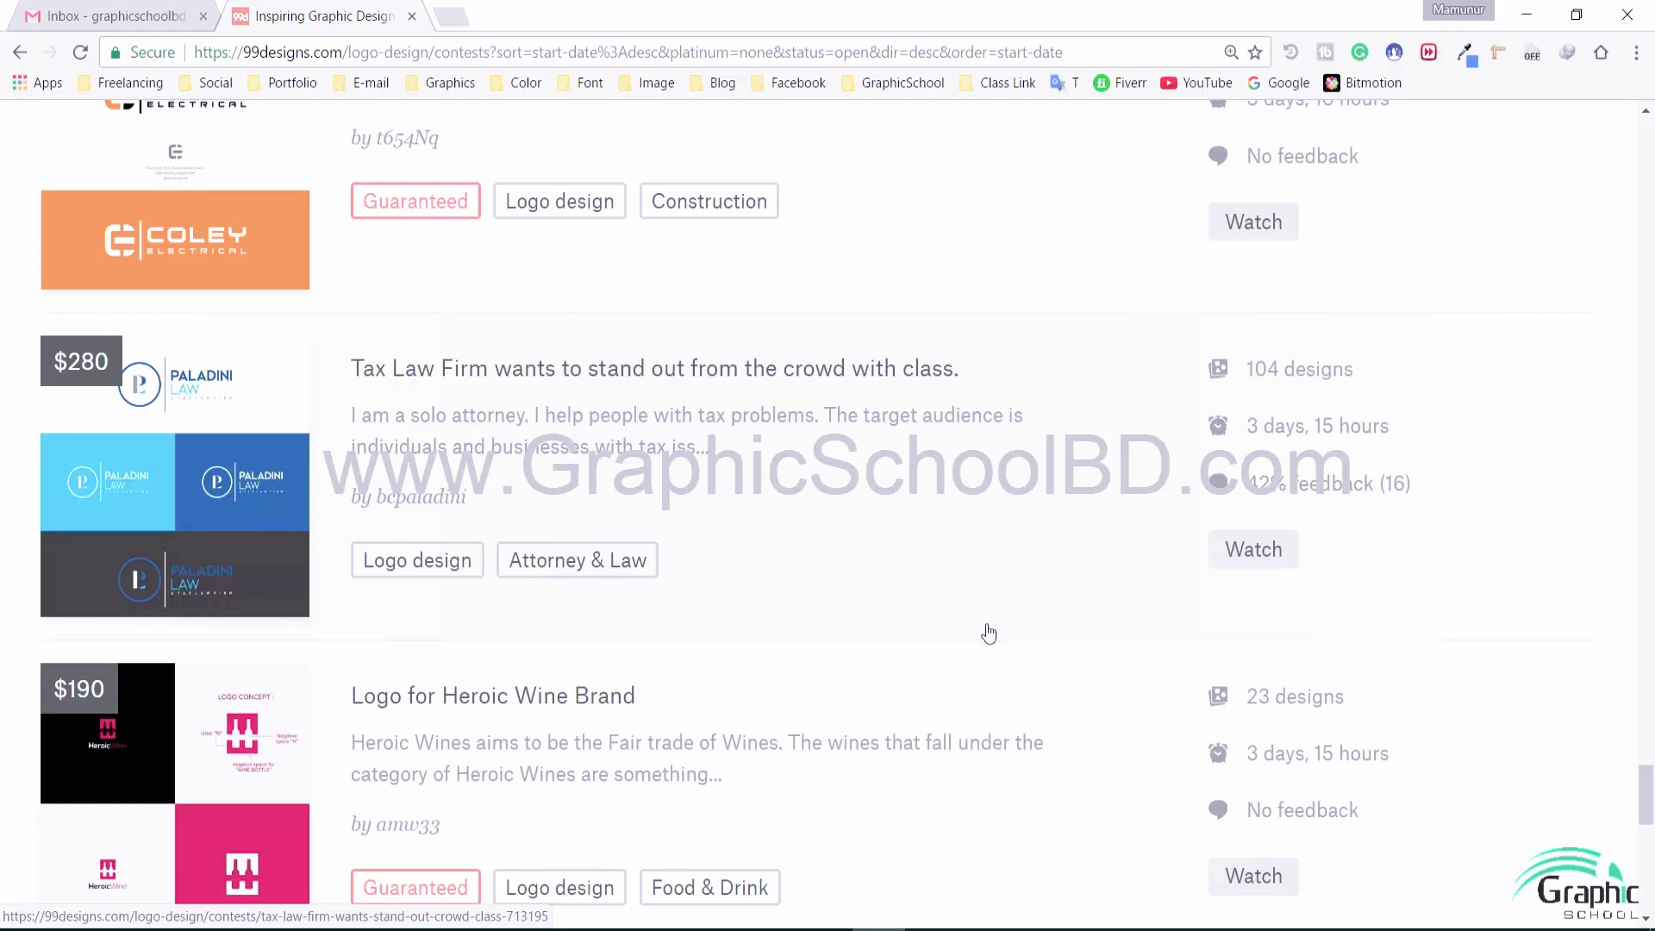
Reload the Logo design contest list with F5 and scroll it again
key(F5)
scroll(989, 635, down, 8)
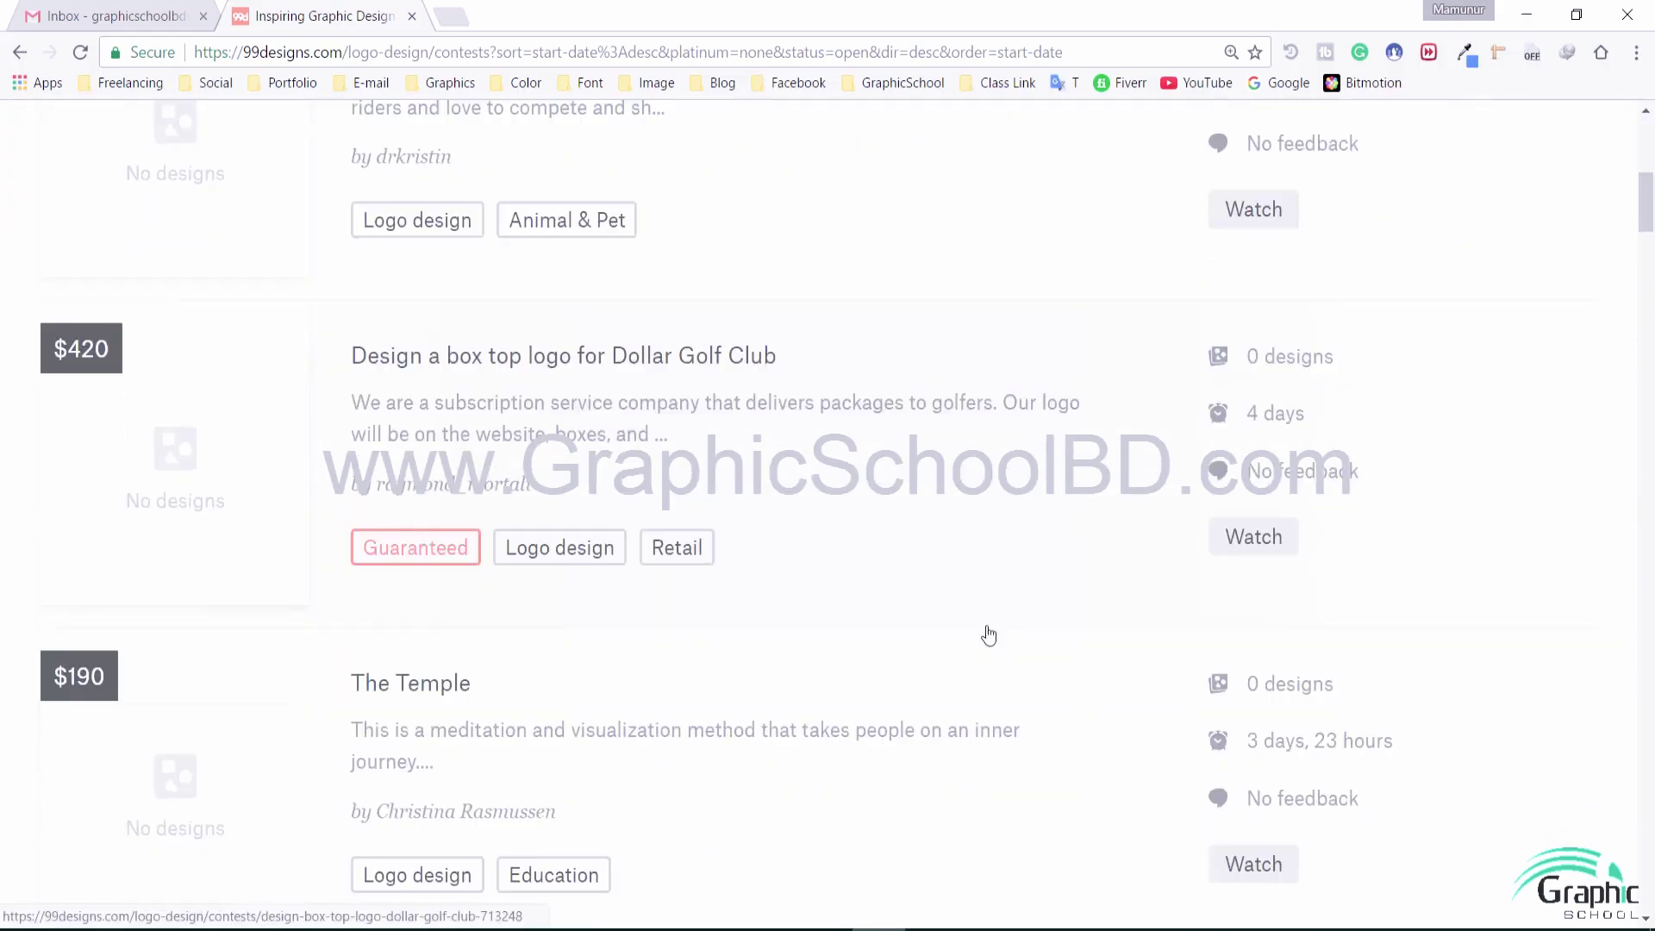
scroll(989, 635, down, 9)
scroll(989, 635, up, 17)
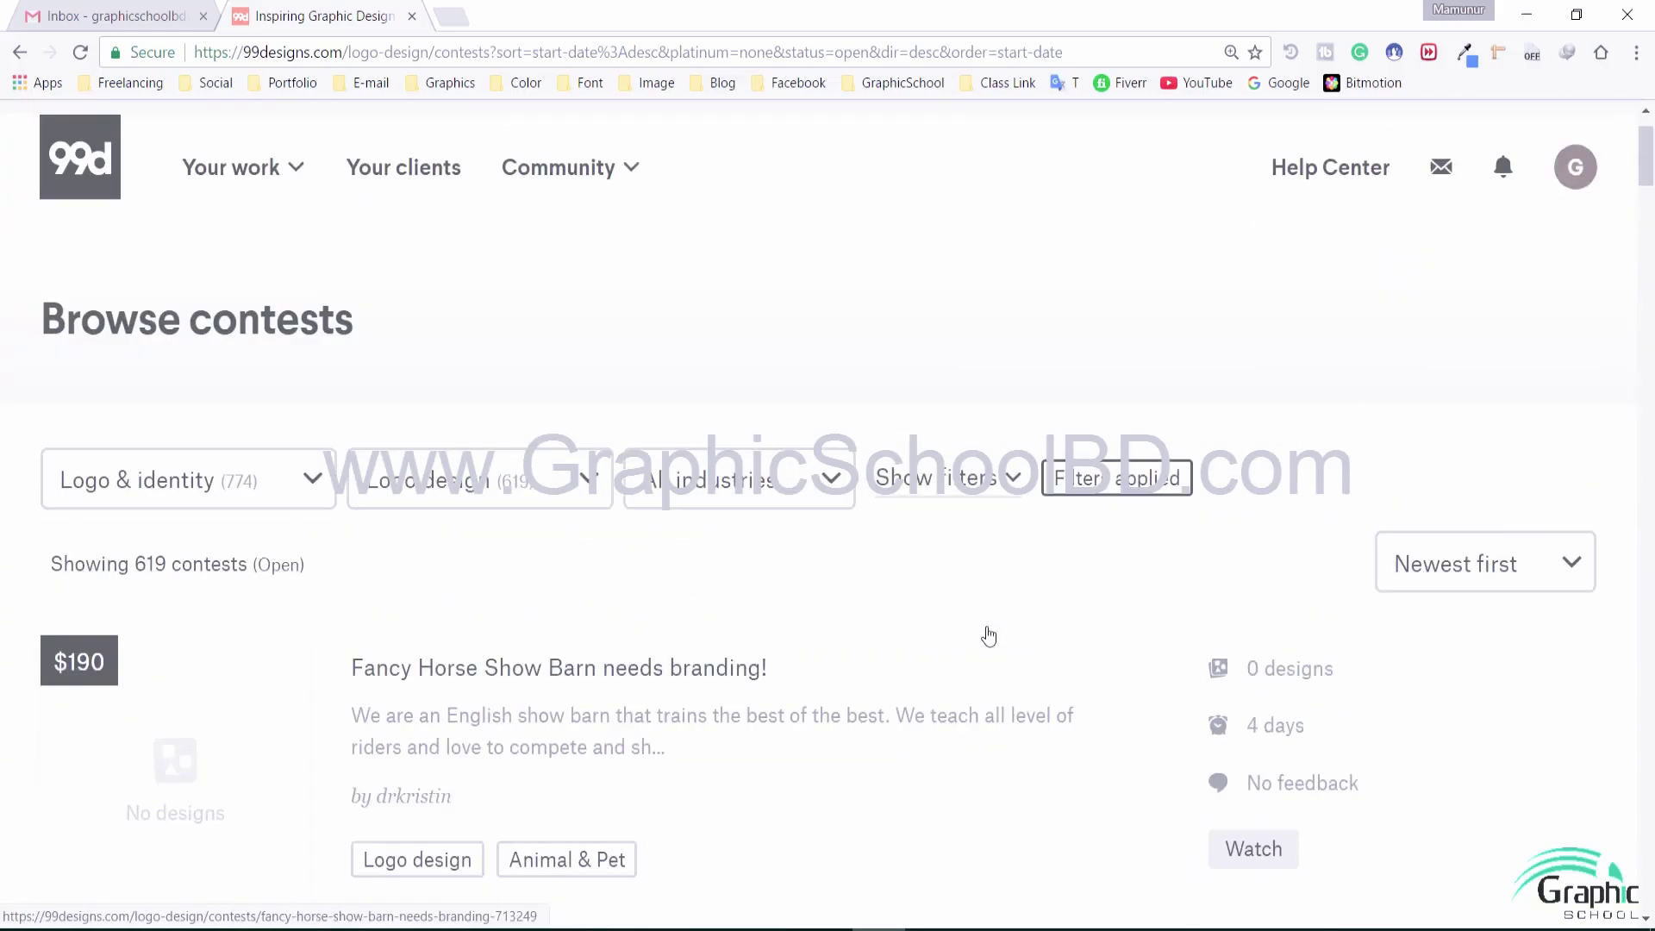
scroll(989, 635, up, 1)
triple_click(437, 455)
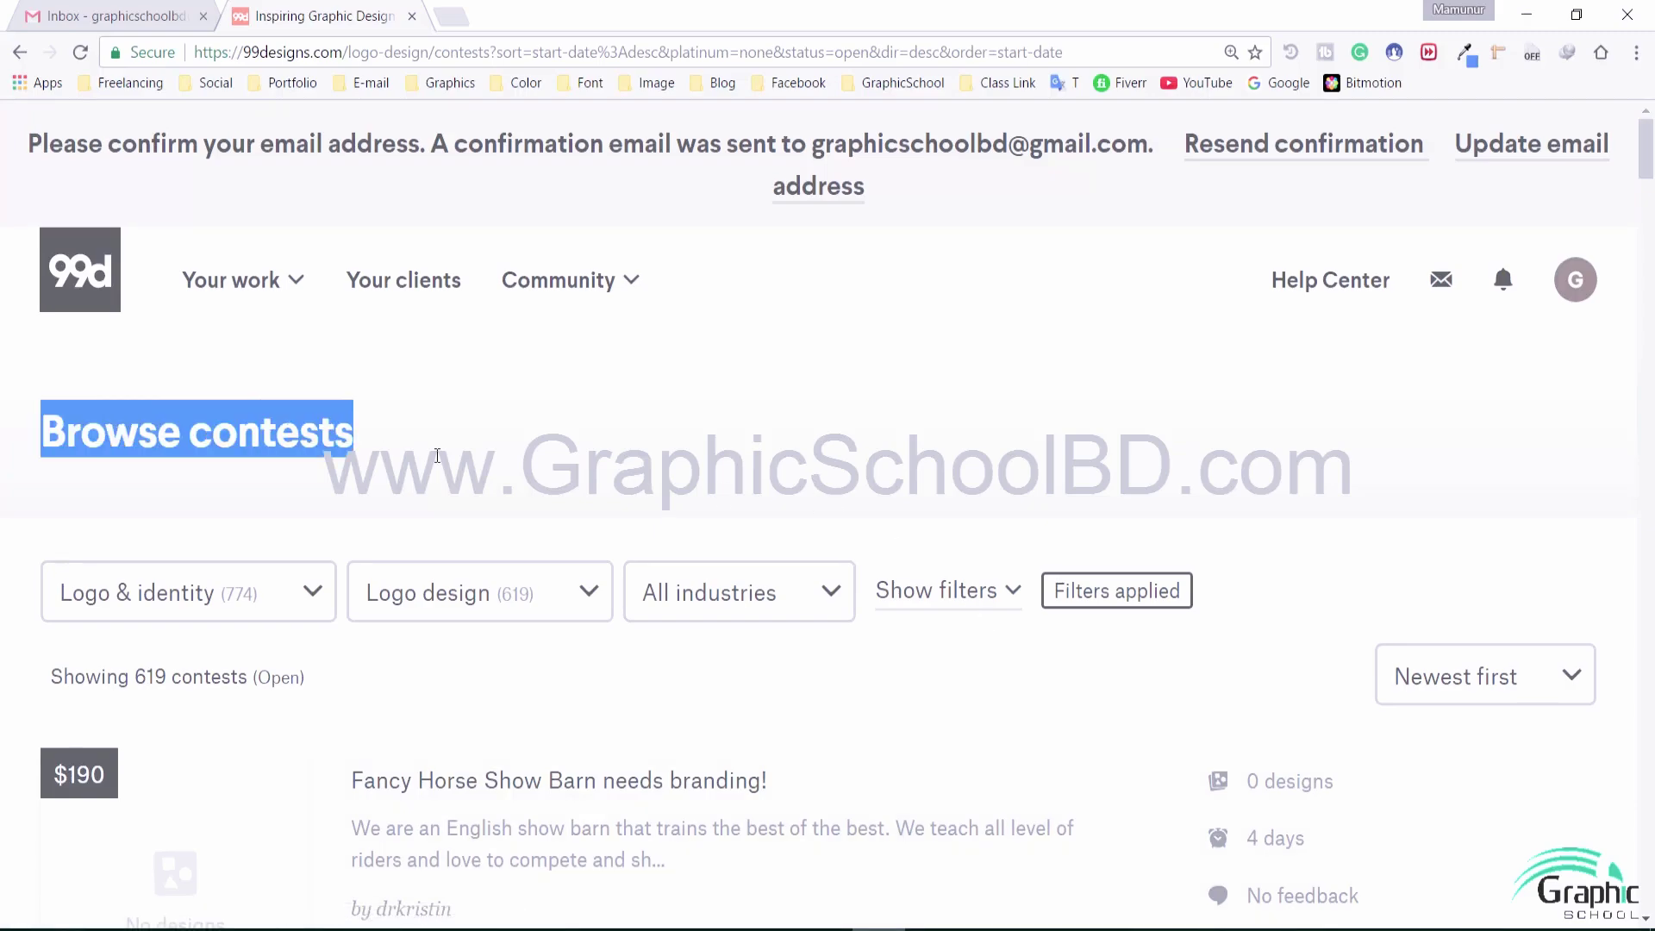
click(437, 455)
double_click(363, 458)
click(418, 466)
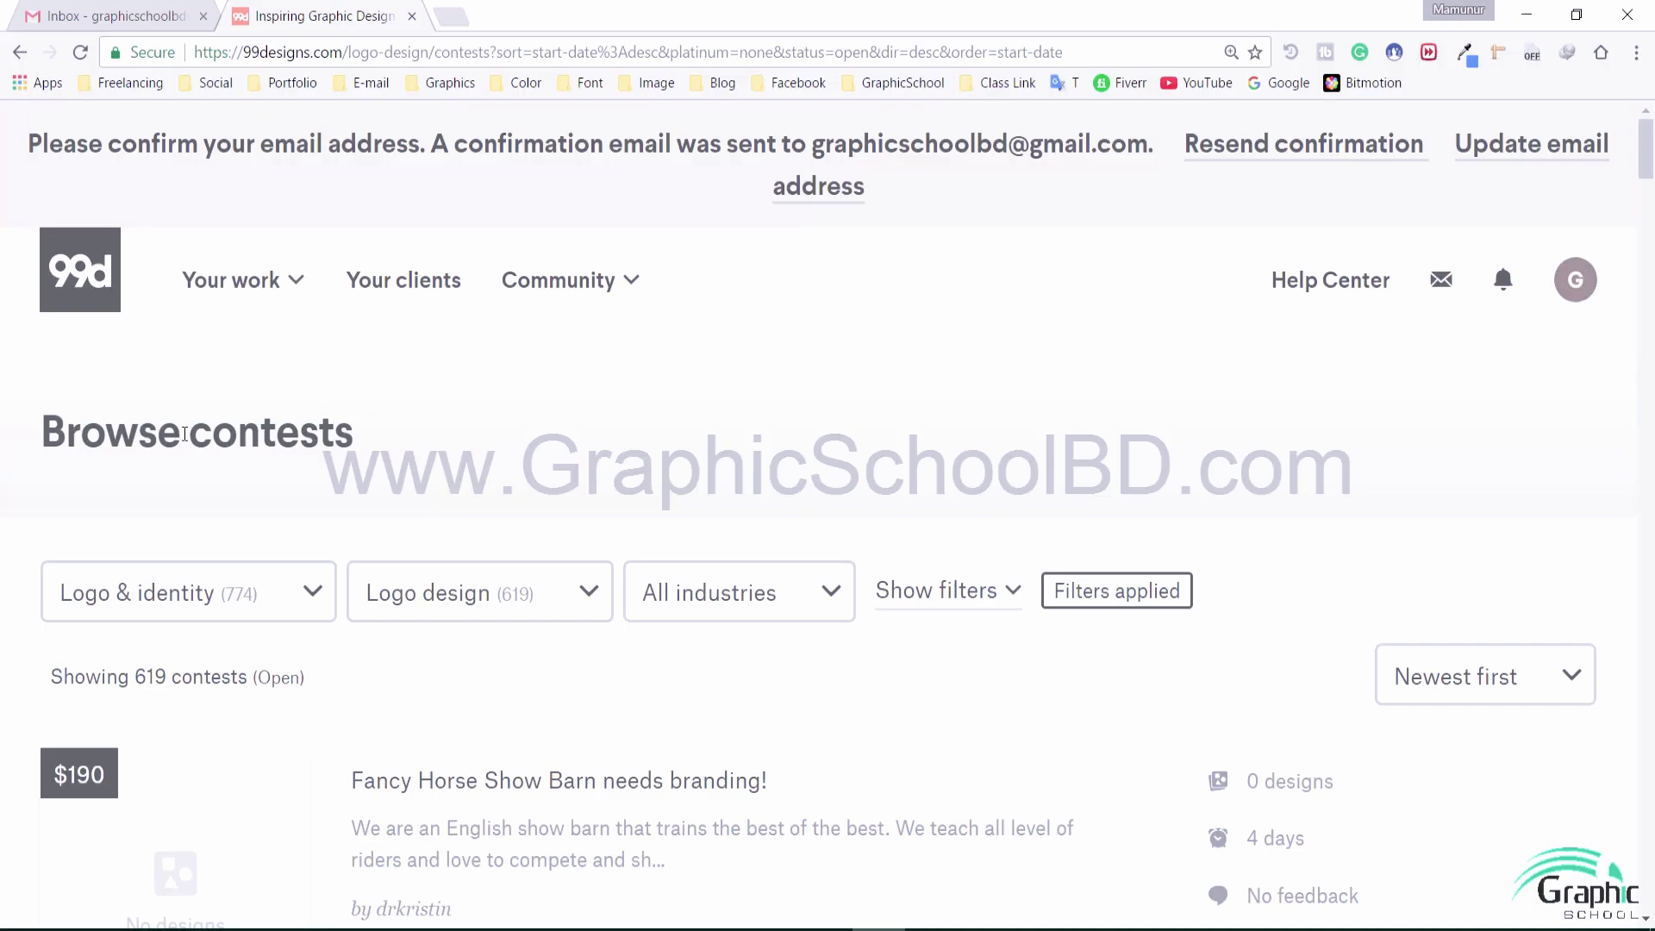
drag(185, 434, 535, 436)
click(536, 431)
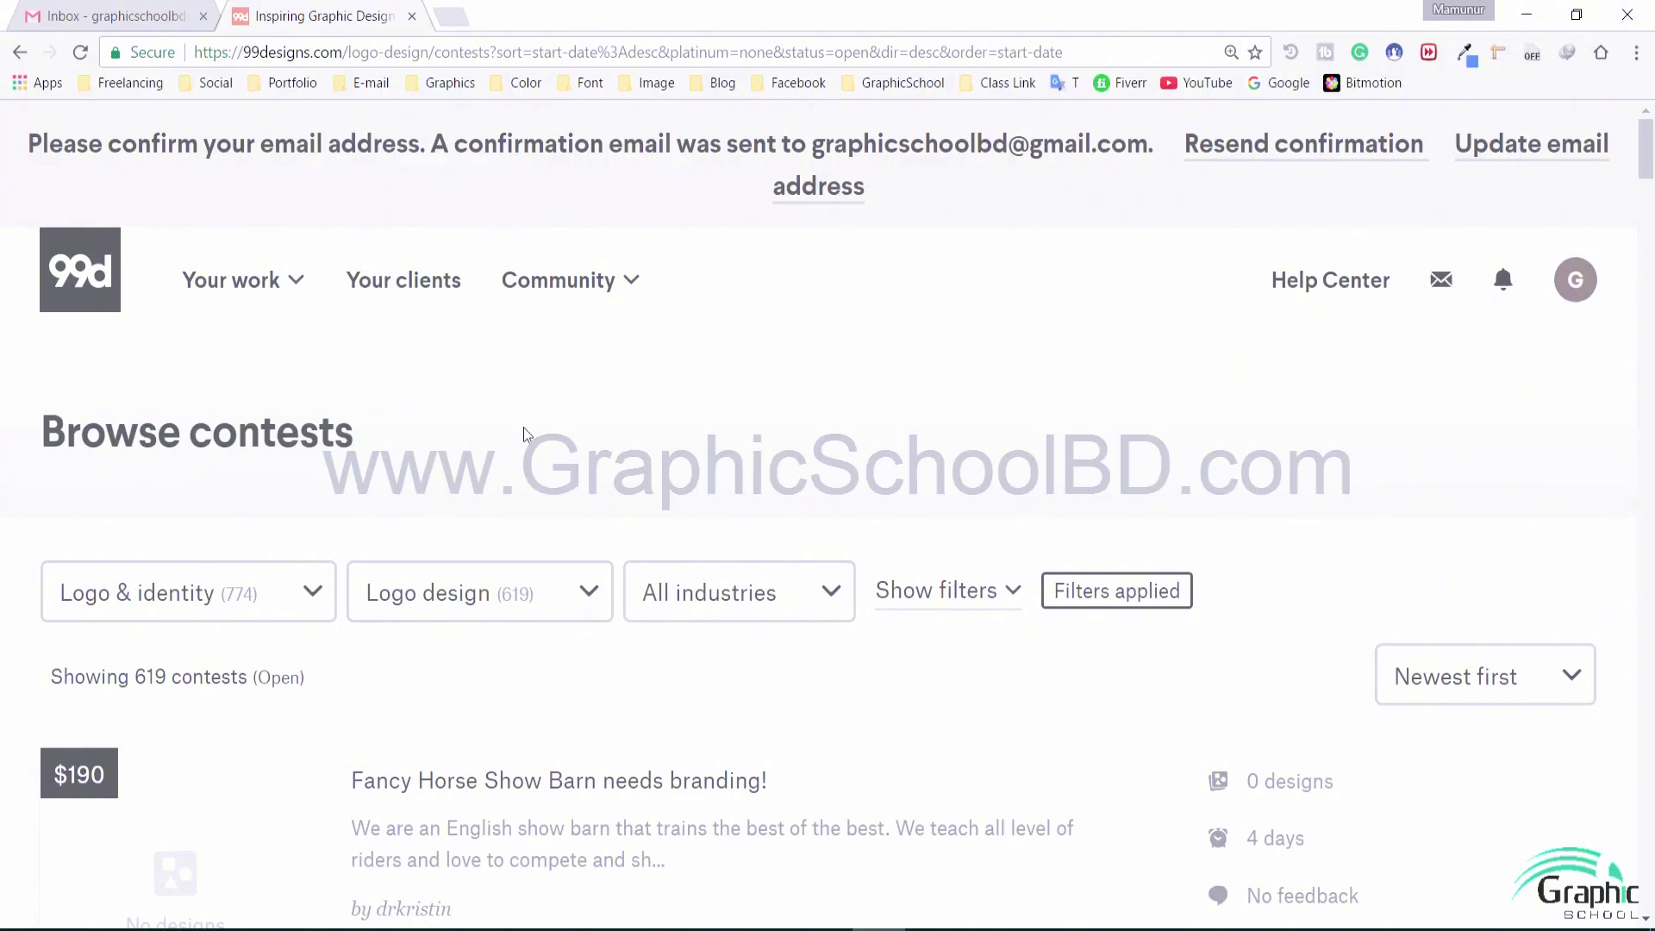